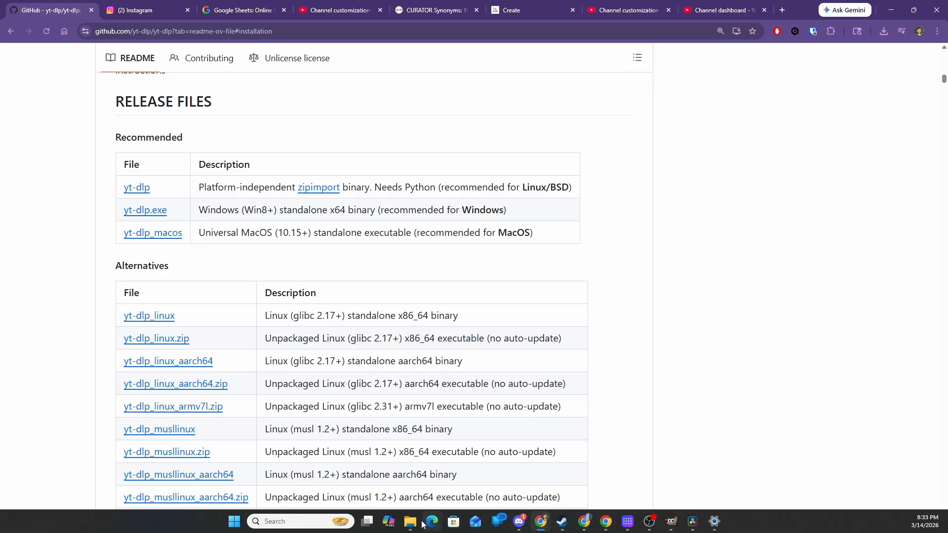
- Search Google for windows terminal
mouse_move(410, 521)
mouse_move(416, 485)
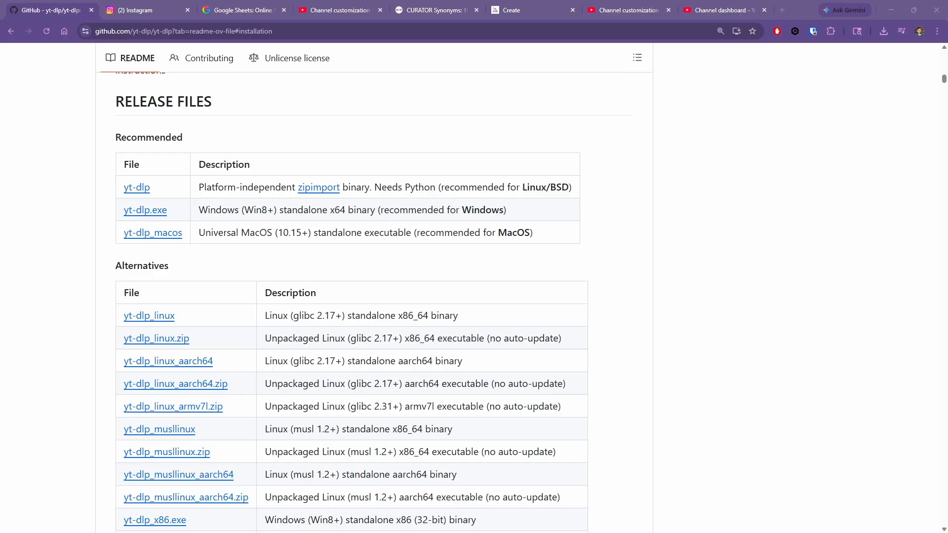
left_click(138, 31)
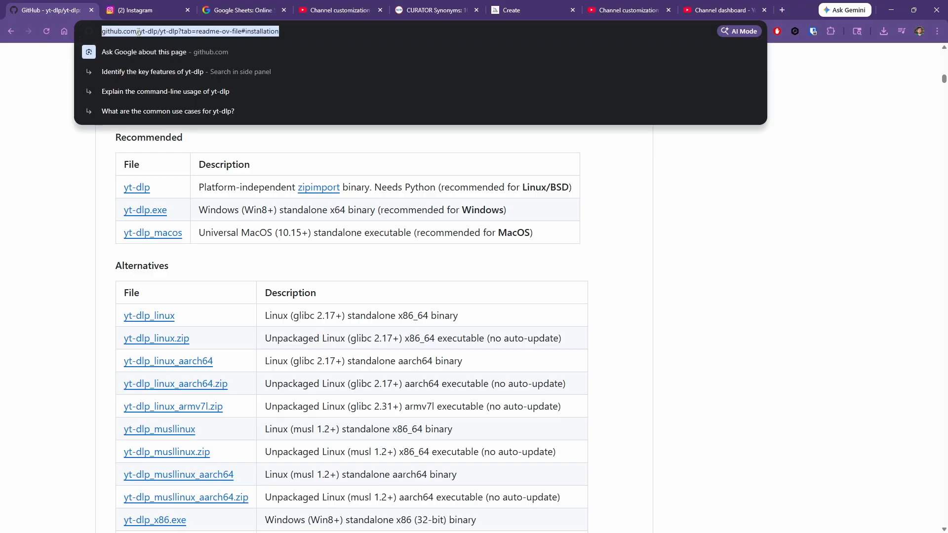
type("windows terminal")
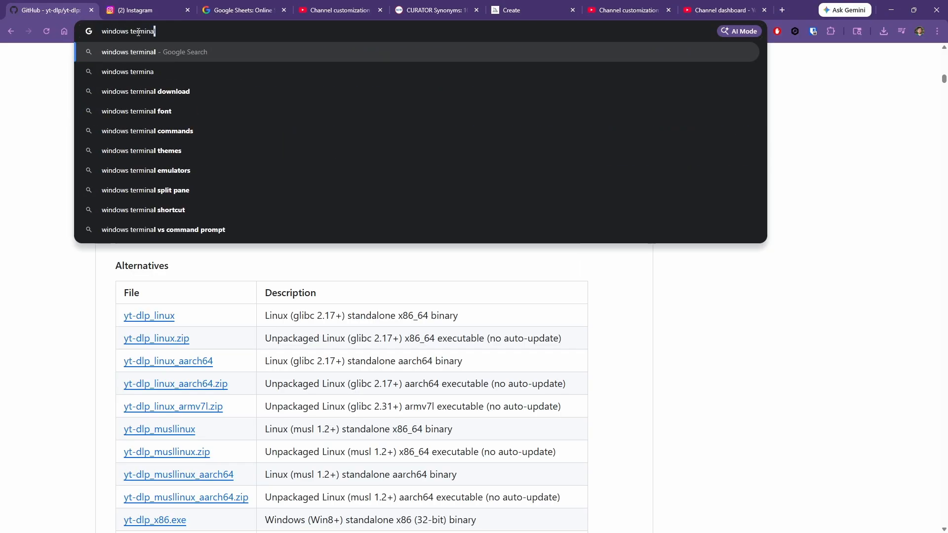
key("Return")
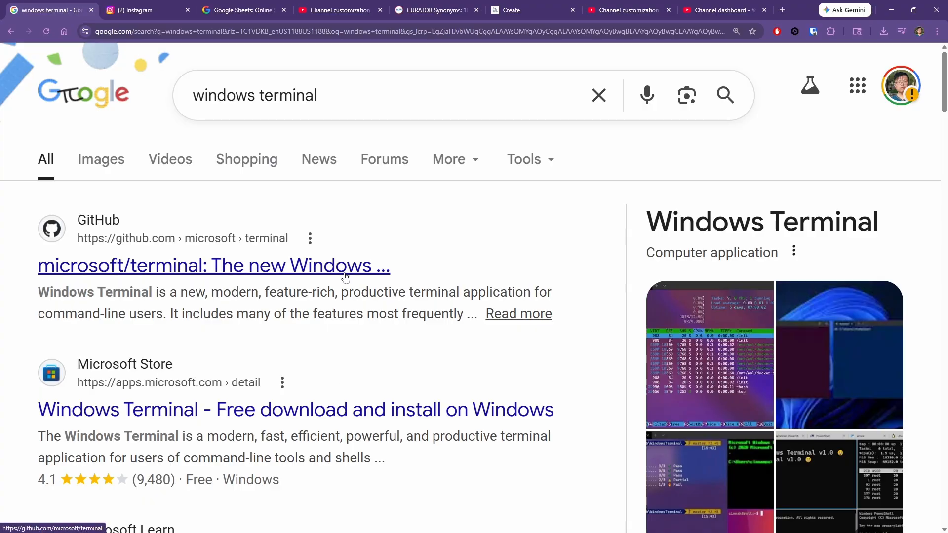
scroll(348, 396, "down", 3)
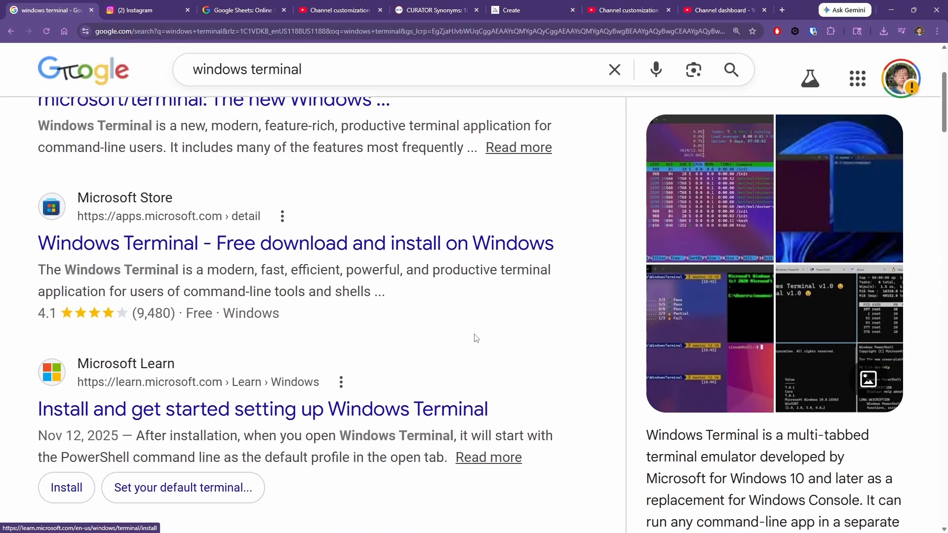
scroll(476, 339, "up", 2)
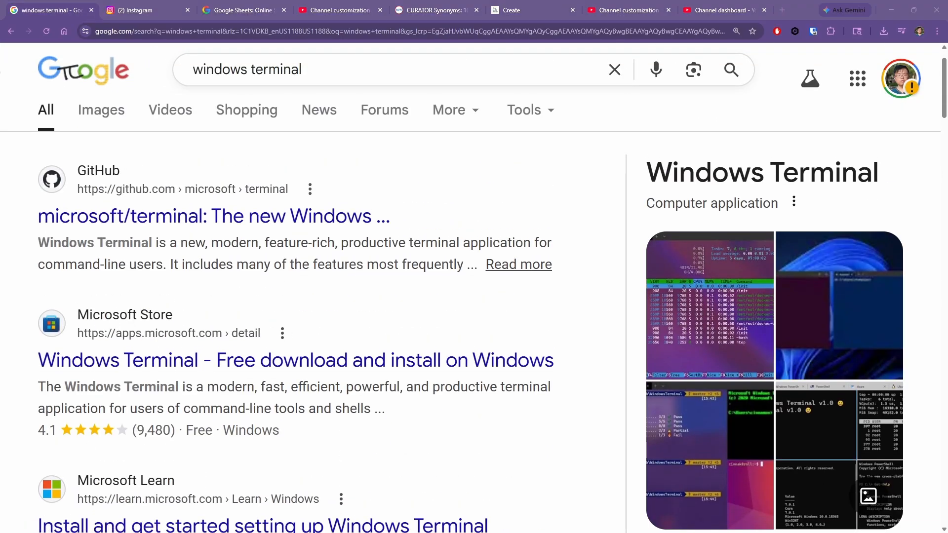
left_click_drag(0, 15, 610, 0)
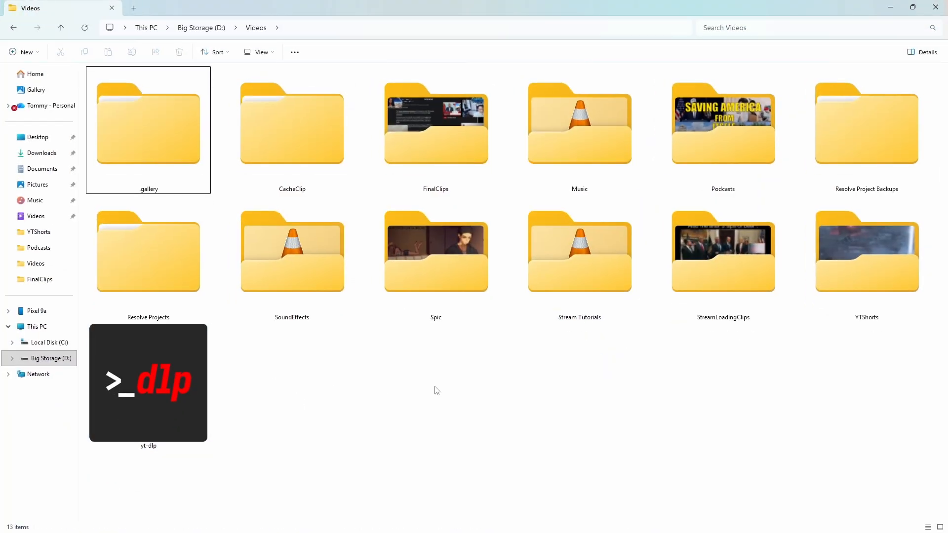
- Open a PowerShell terminal in the D:\Videos folder
scroll(436, 390, "down", 3)
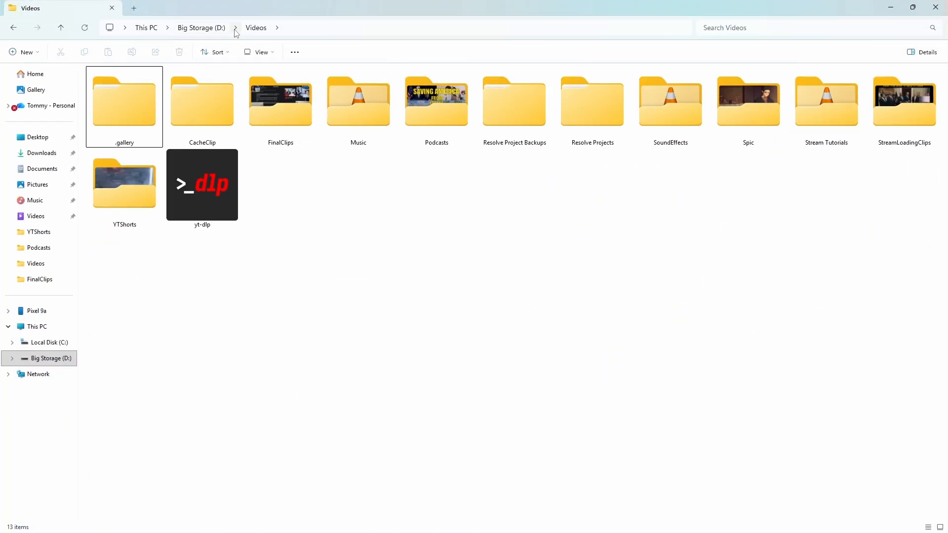
right_click(360, 180)
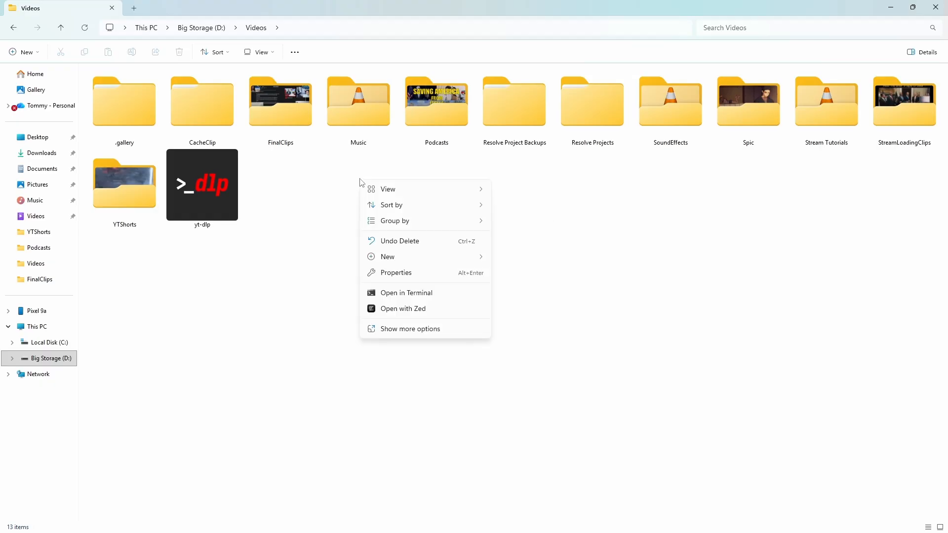
left_click(399, 293)
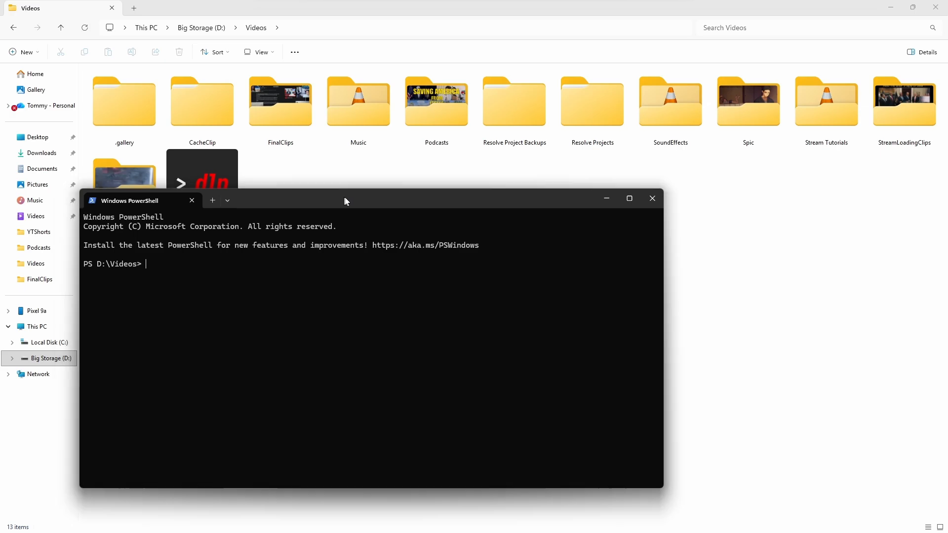
left_click_drag(345, 201, 416, 137)
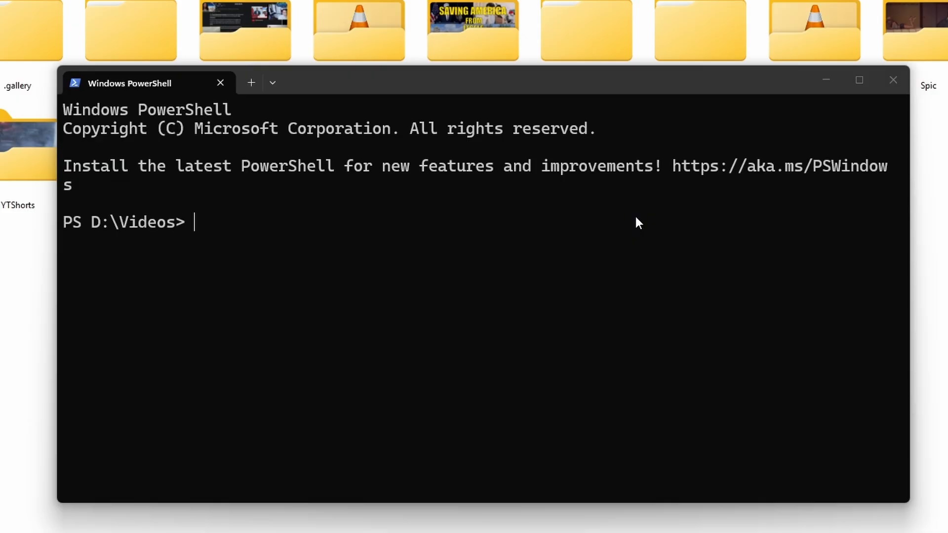
- Change the terminal's directory to D:\Videos\YTShorts
left_click(480, 235)
type("cd ")
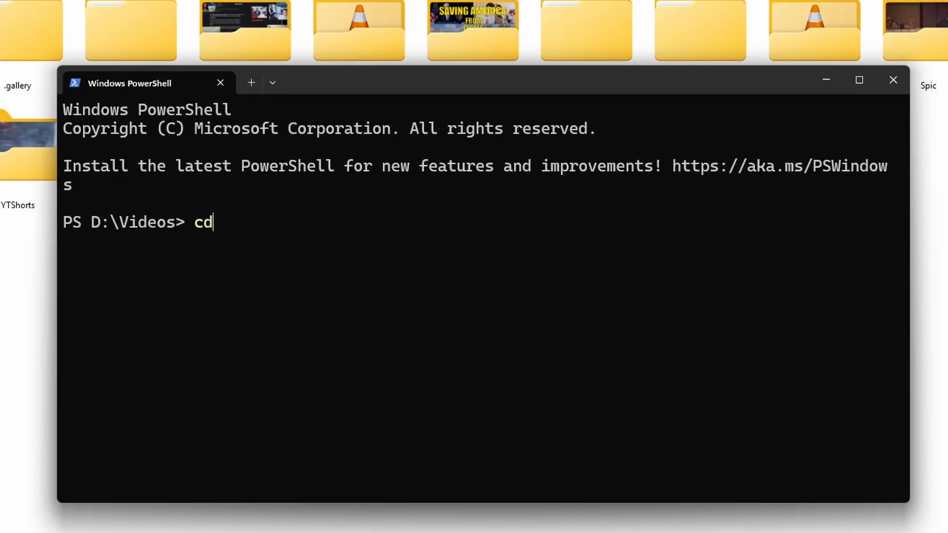
type("D:\\Video")
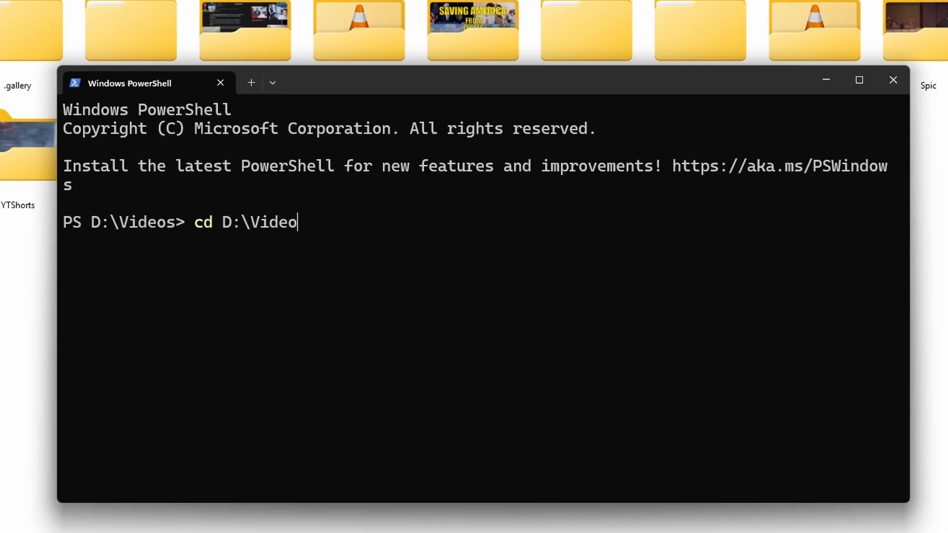
type("s\\YTShorts")
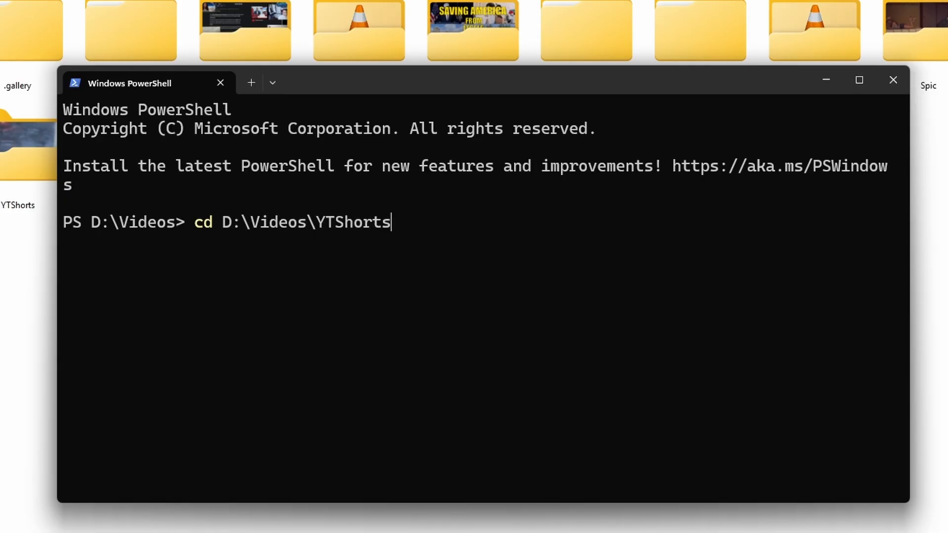
key("Return")
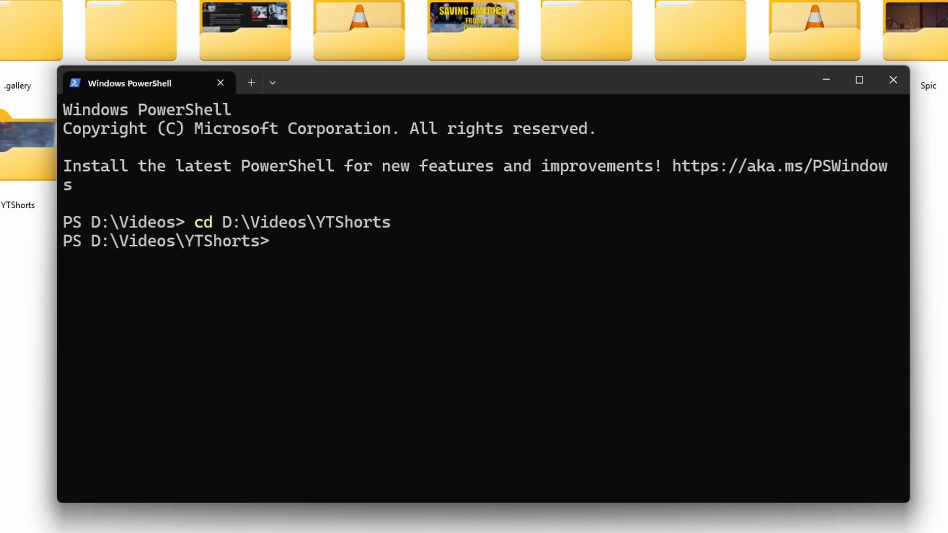
- List the YTShorts folder contents, go back up to D:\Videos and list its contents
type("dir")
key("Return")
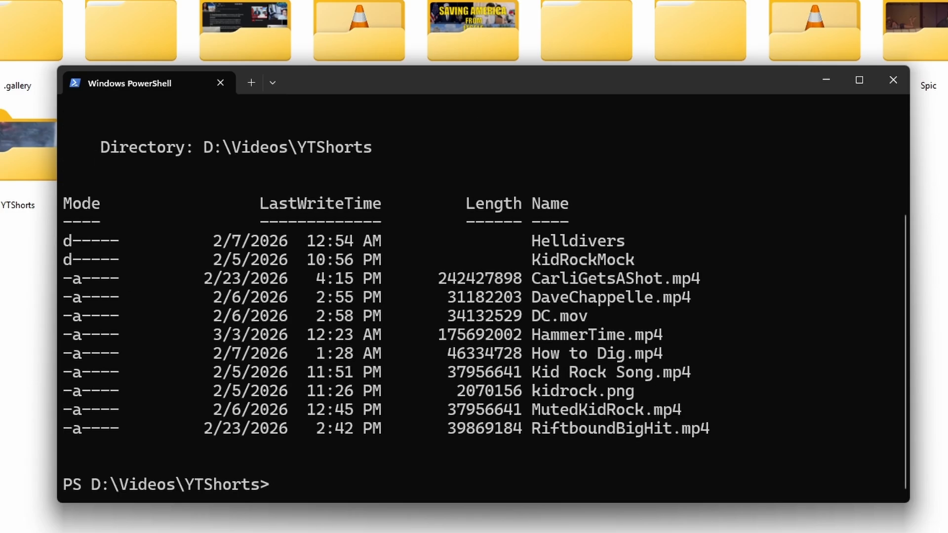
type("cd ..")
key("Return")
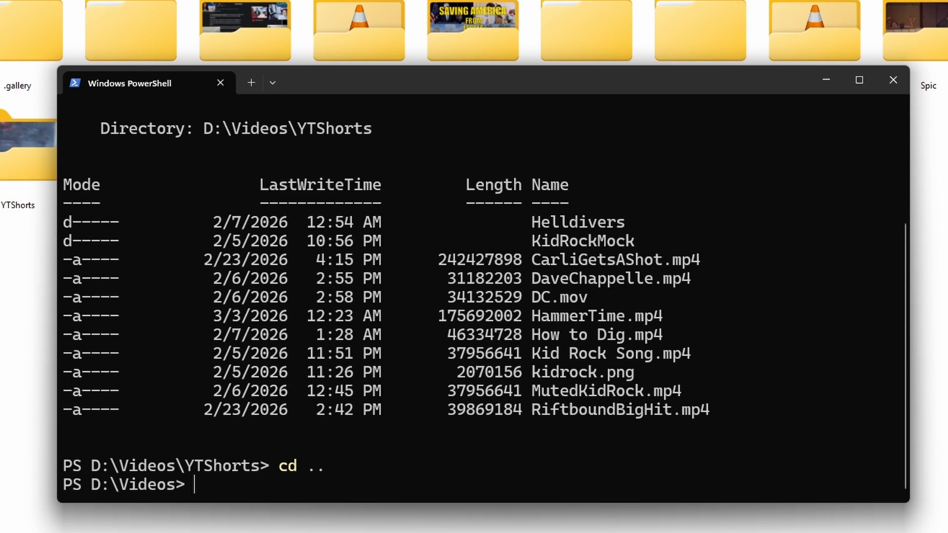
type("dir")
key("Return")
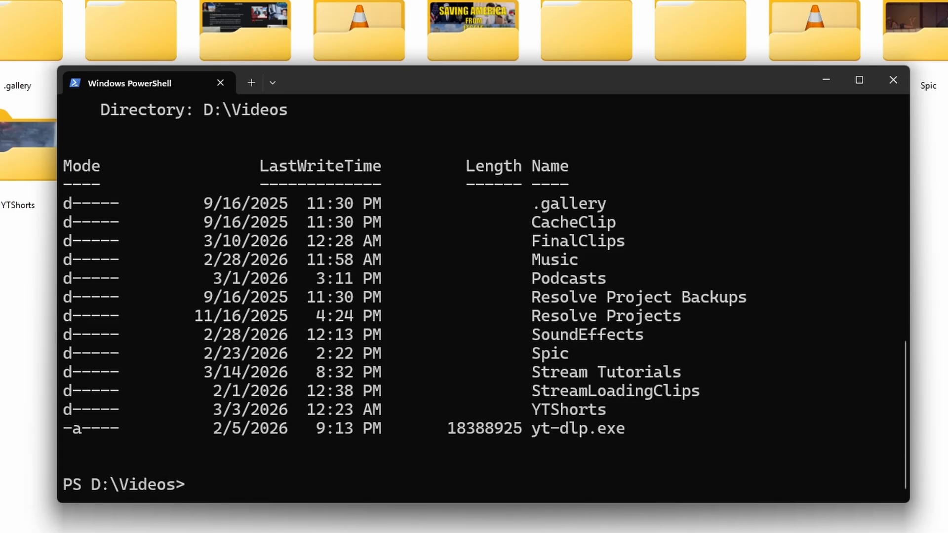
- Create a new folder named DownloadedClips in D:\Videos from the terminal
type("mkdir DownloadedClips")
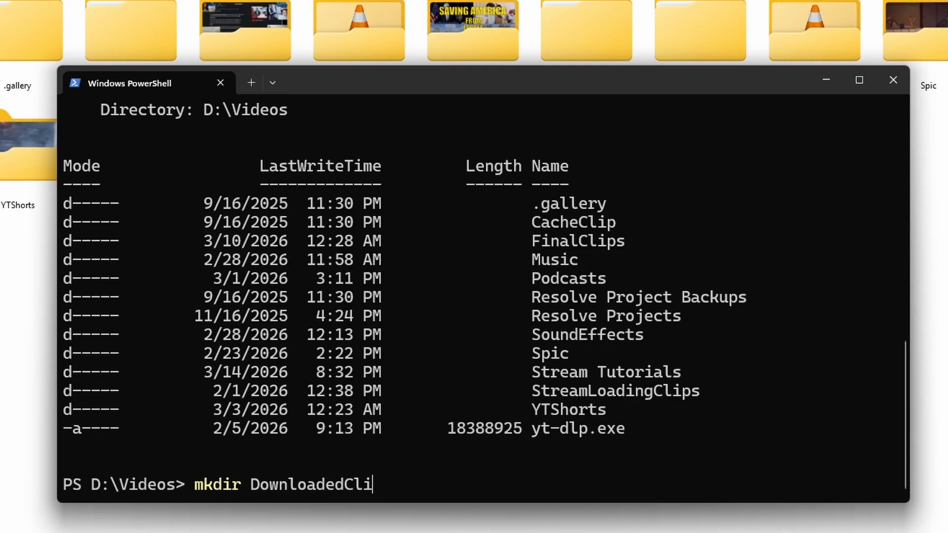
key("Return")
type("mv")
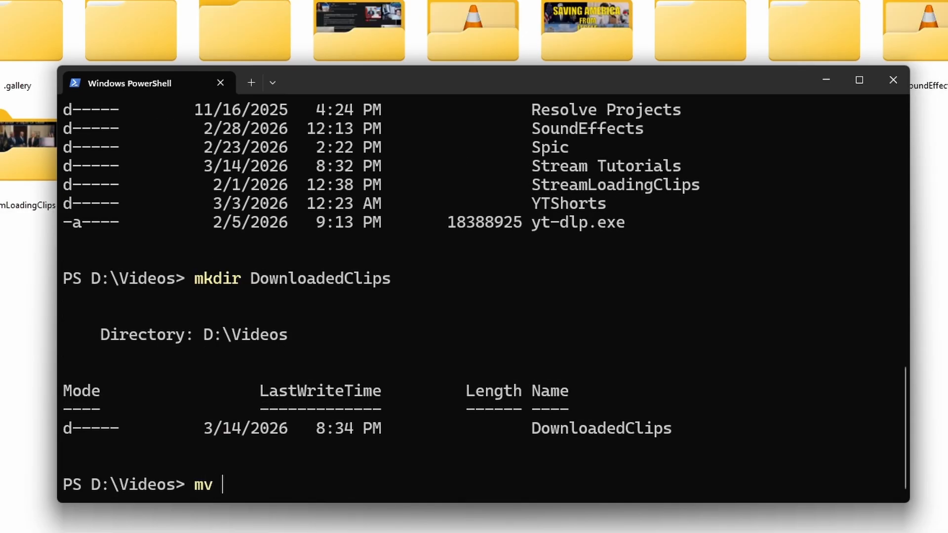
key("BackSpace")
key("BackSpace")
key("BackSpace")
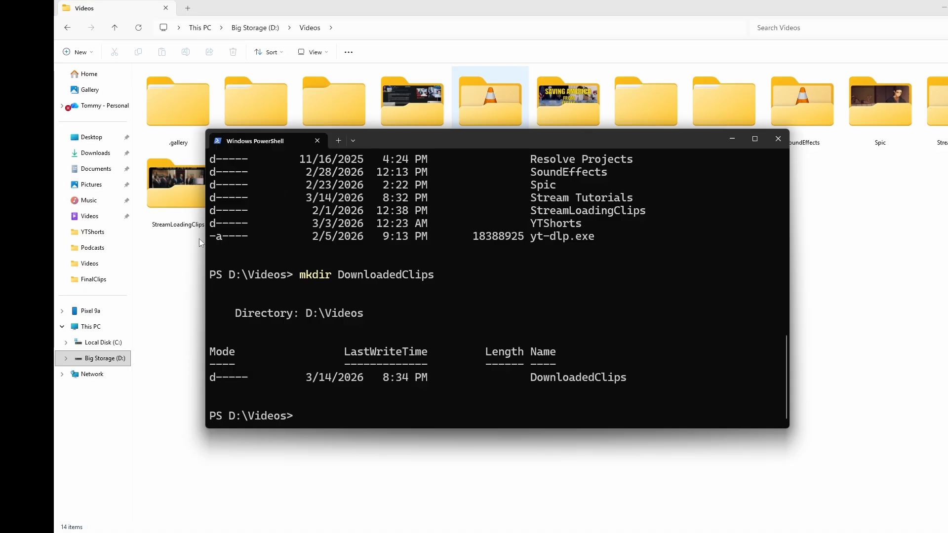
- Move the yt-dlp executable into the DownloadedClips folder
left_click(22, 280)
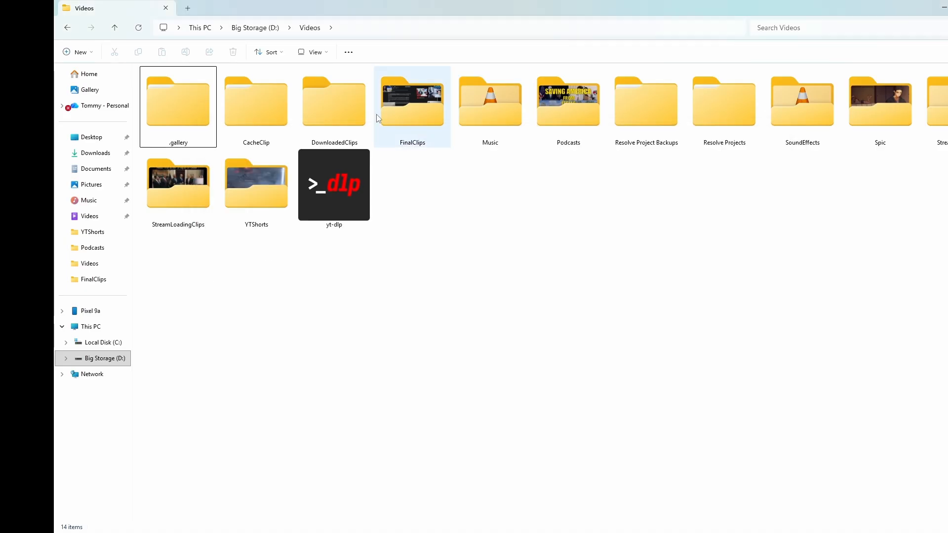
left_click(336, 105)
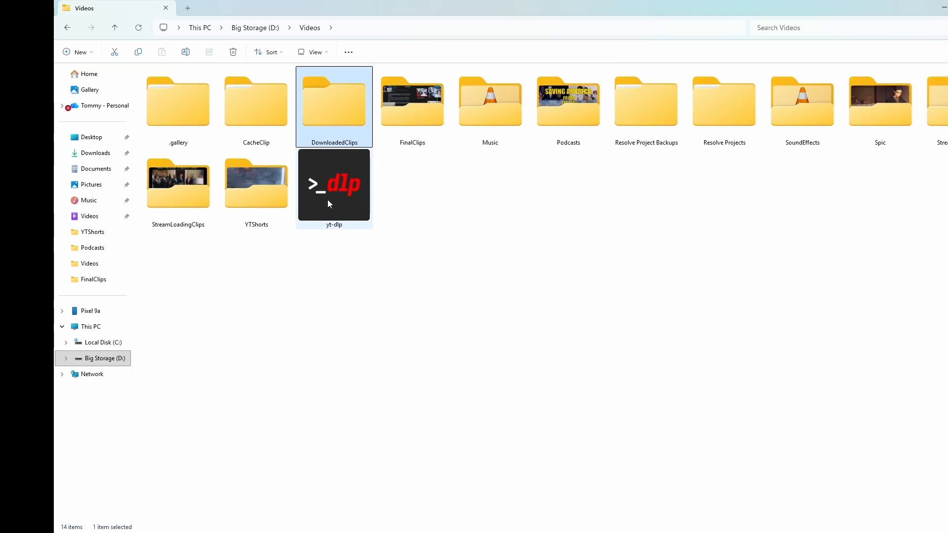
left_click_drag(336, 203, 332, 116)
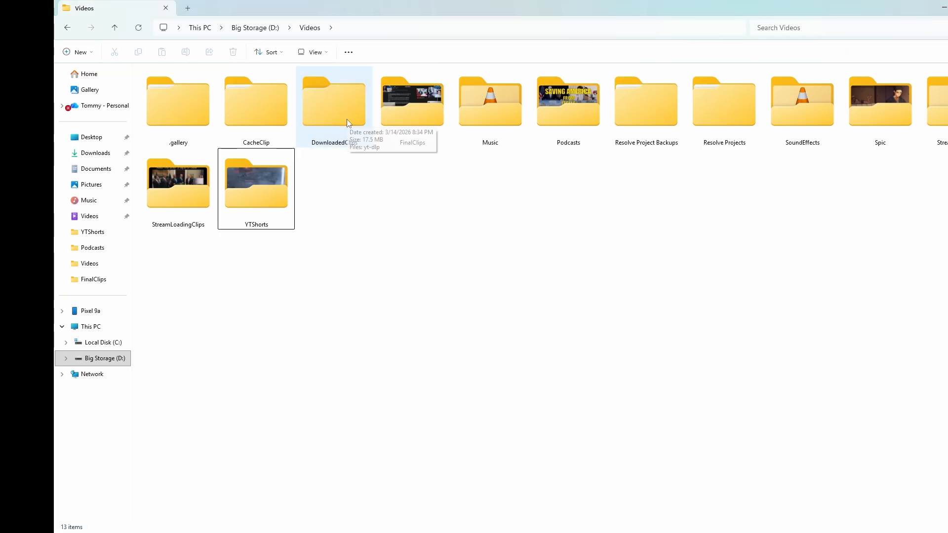
- Open the DownloadedClips folder and open a terminal in it
double_click(348, 121)
right_click(369, 163)
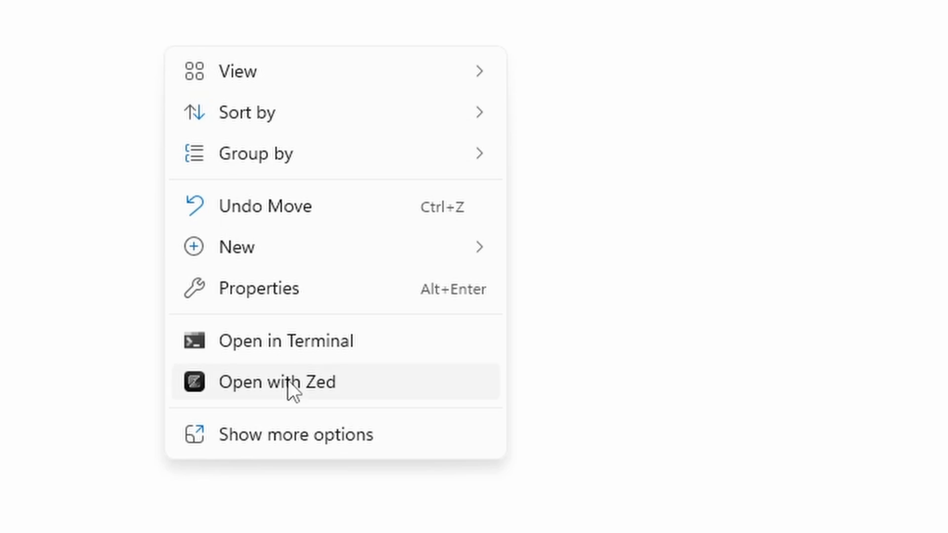
left_click(294, 346)
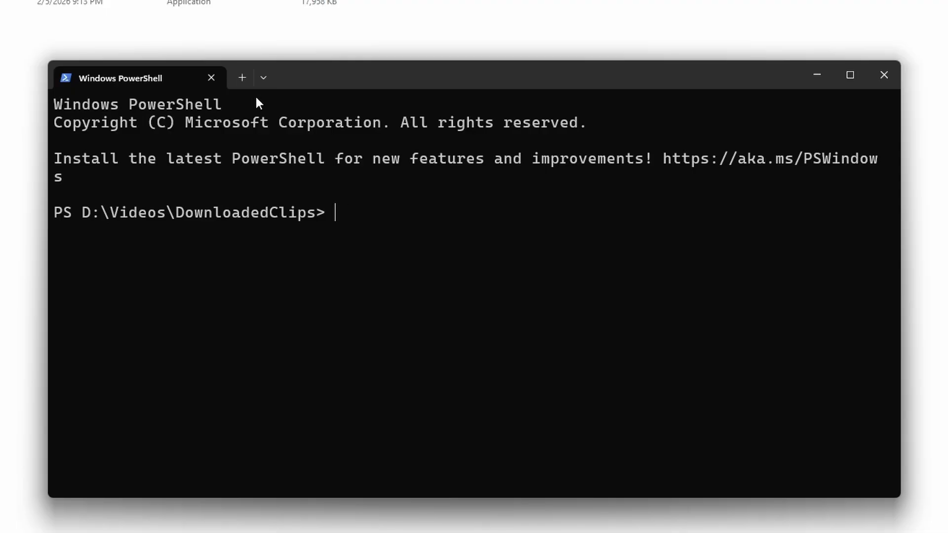
- List the contents of the DownloadedClips folder with ls
key("Up")
key("Down")
type("yp-d")
key("BackSpace")
key("BackSpace")
key("BackSpace")
key("BackSpace")
type("ls")
key("Return")
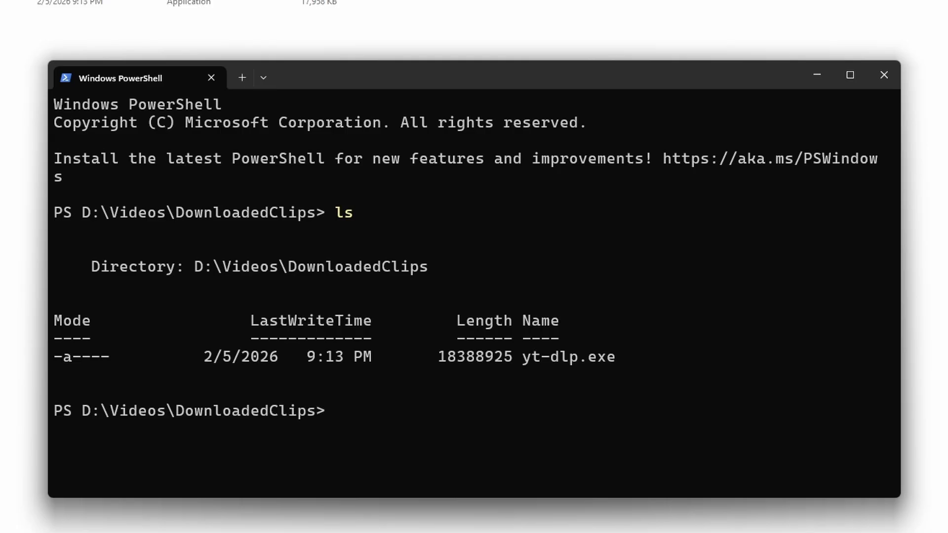
- Run yt-dlp.exe without any arguments to check its usage
type("yt-dlp")
key("Tab")
key("Return")
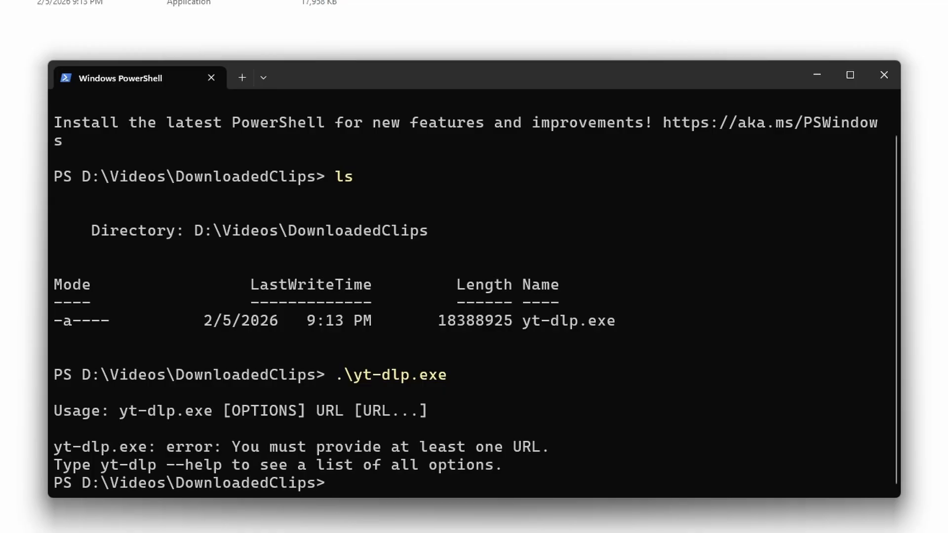
- Switch between the Instagram reel and the terminal window
key("alt+Tab")
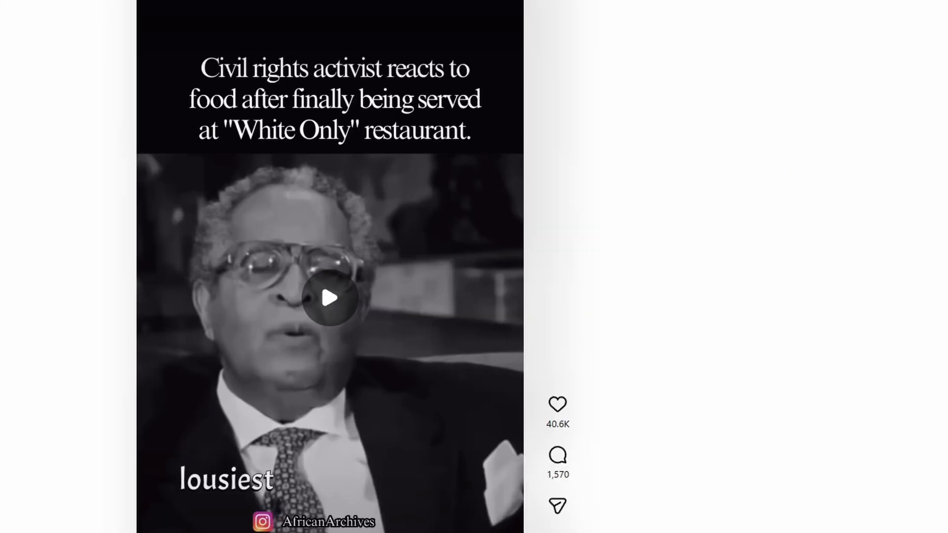
key("alt+Tab")
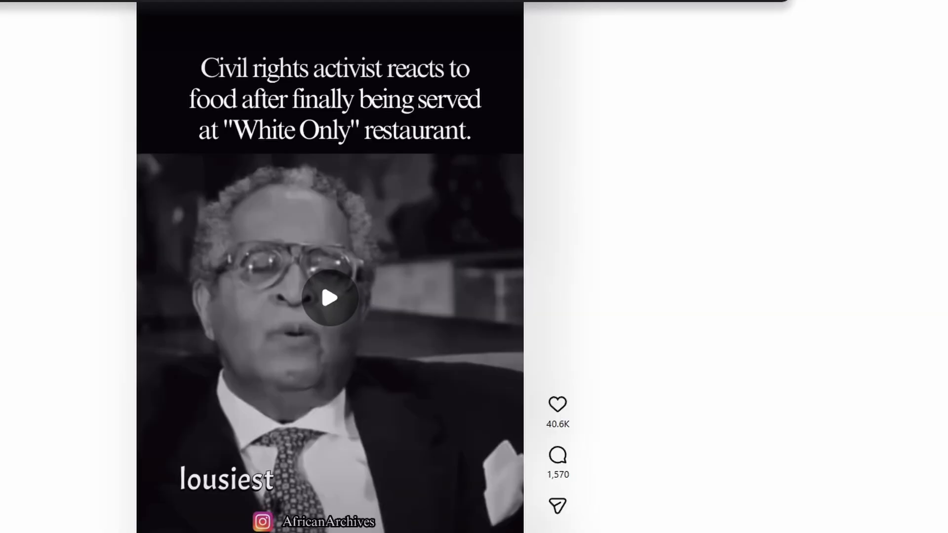
key("alt+Tab")
key("alt+Tab")
key("alt+Tab")
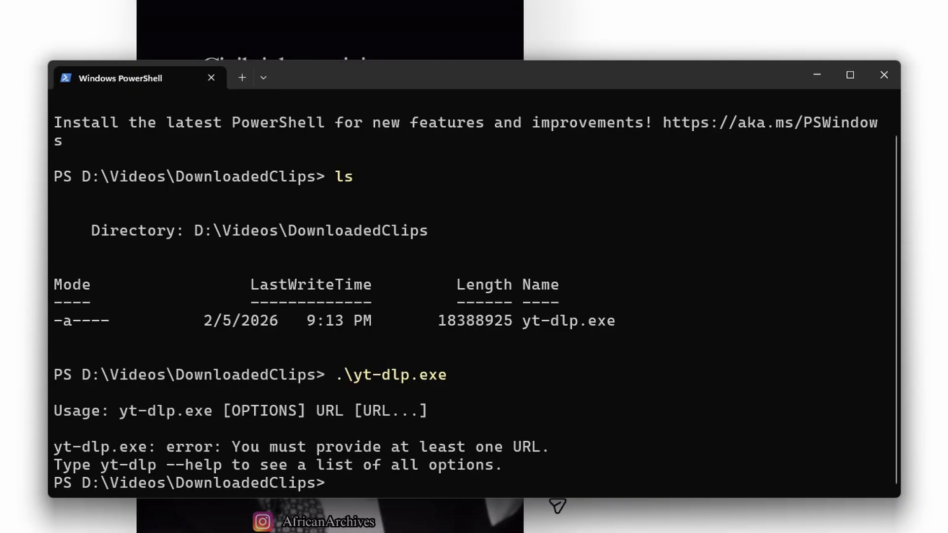
key("alt+Tab")
key("alt+Tab")
type("yt-dl")
key("Tab")
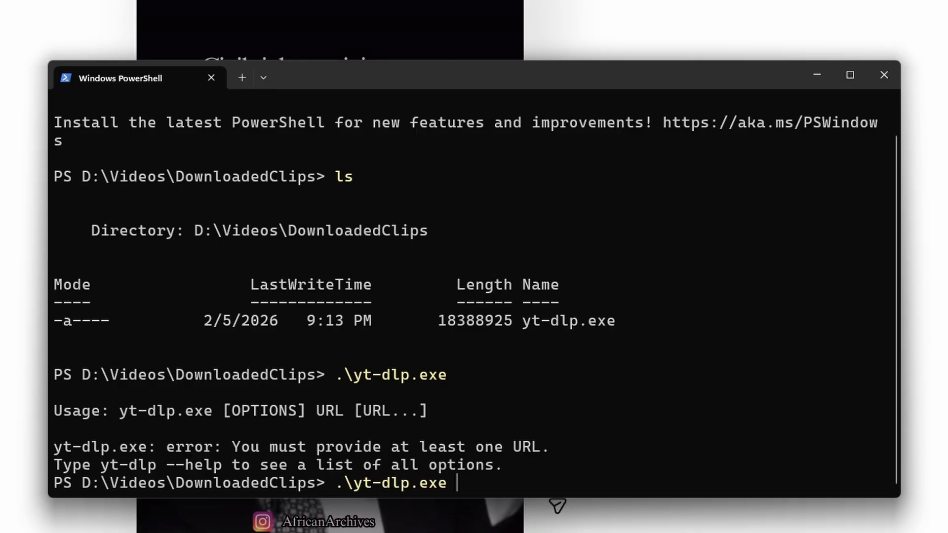
type("\"")
type("https://www.instagram.com/reels/DAqsWa4IEgQ/")
type("\"")
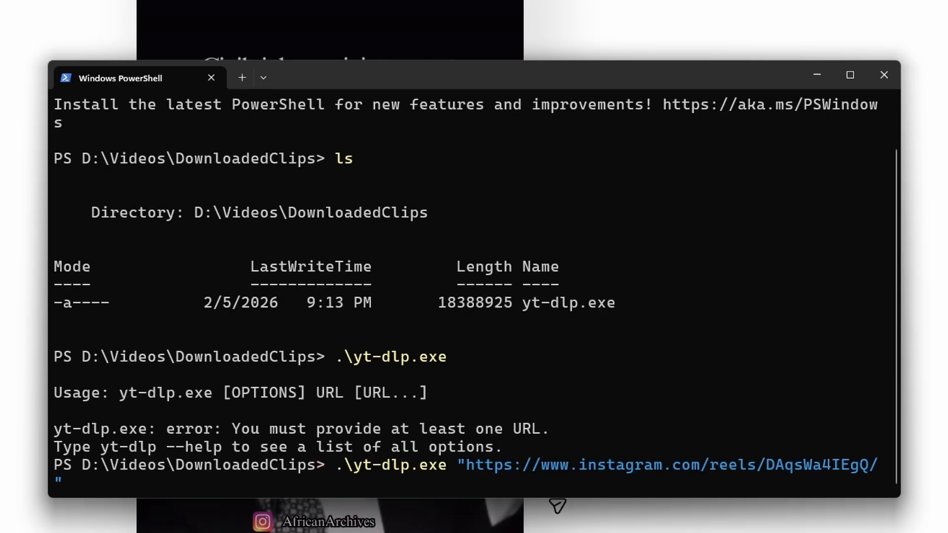
key("Return")
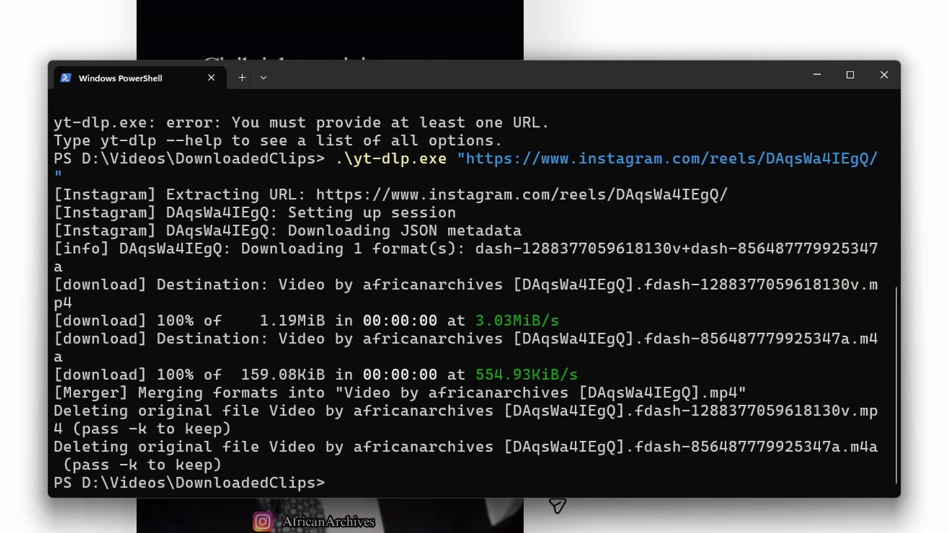
- Check the downloaded video file in the DownloadedClips folder, then return to the reel
key("alt+Tab")
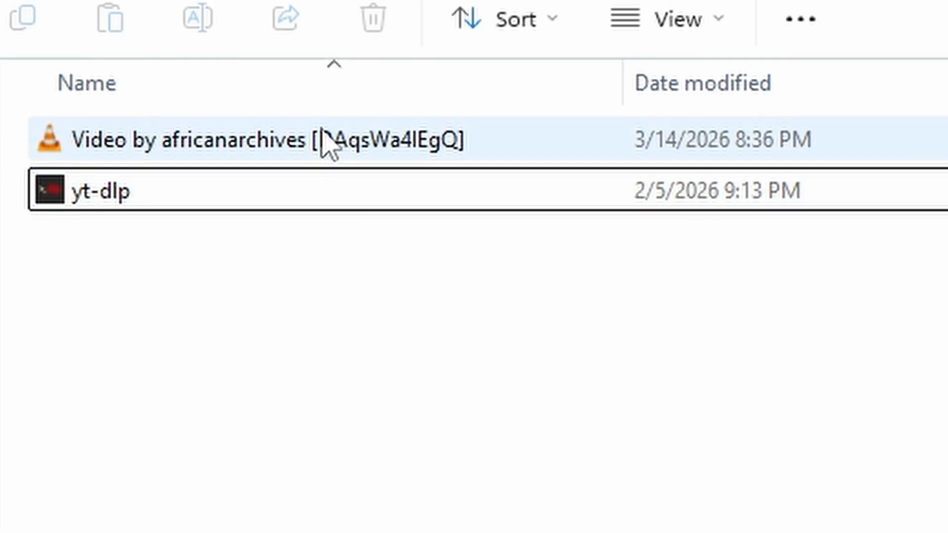
left_click(324, 142)
key("alt+Tab")
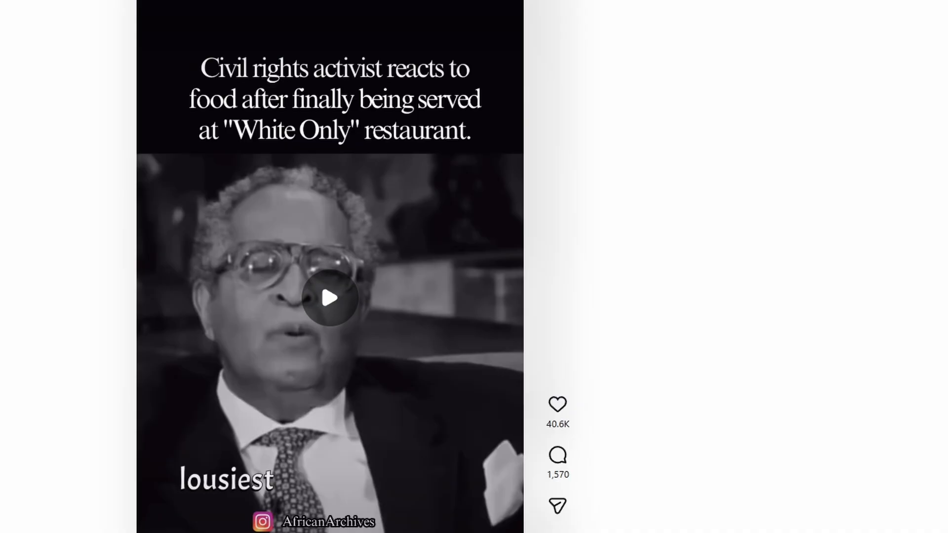
- Open the YouTube video "There's a Lot of Santas" from the address bar suggestions
key("ctrl+l")
type("youtube")
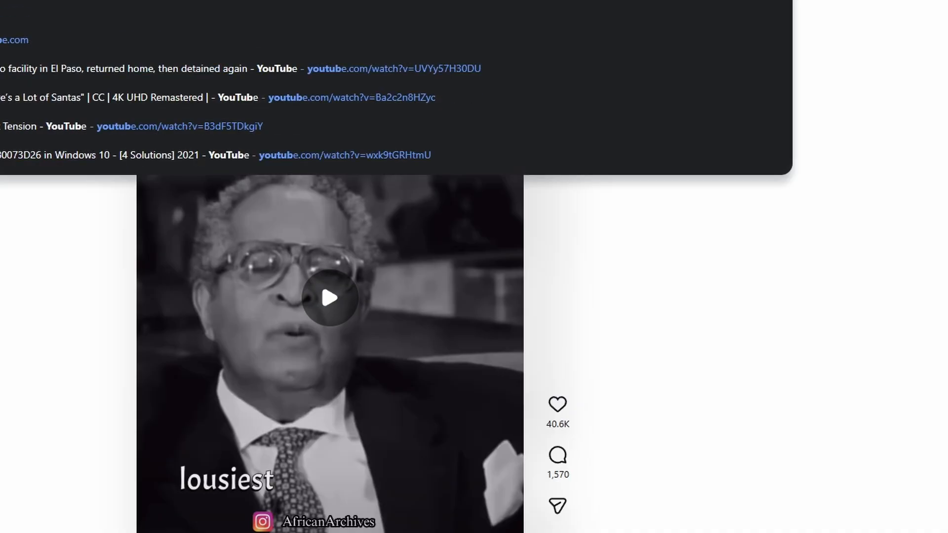
left_click(148, 97)
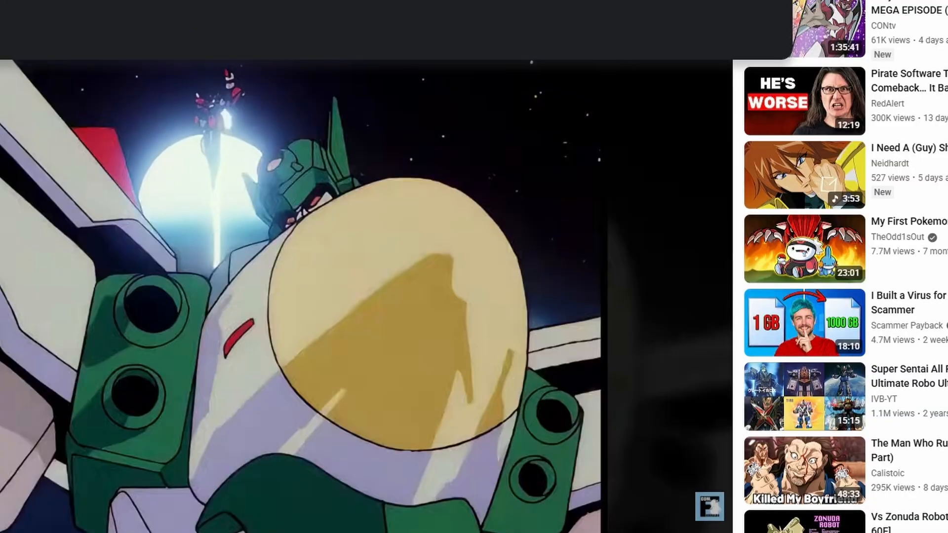
key("alt+Tab")
type("yt-dl")
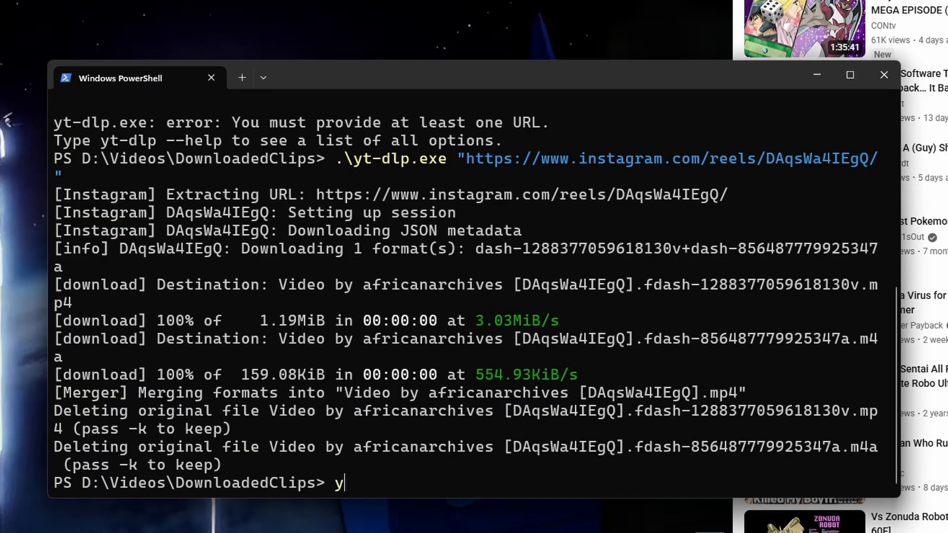
key("Tab")
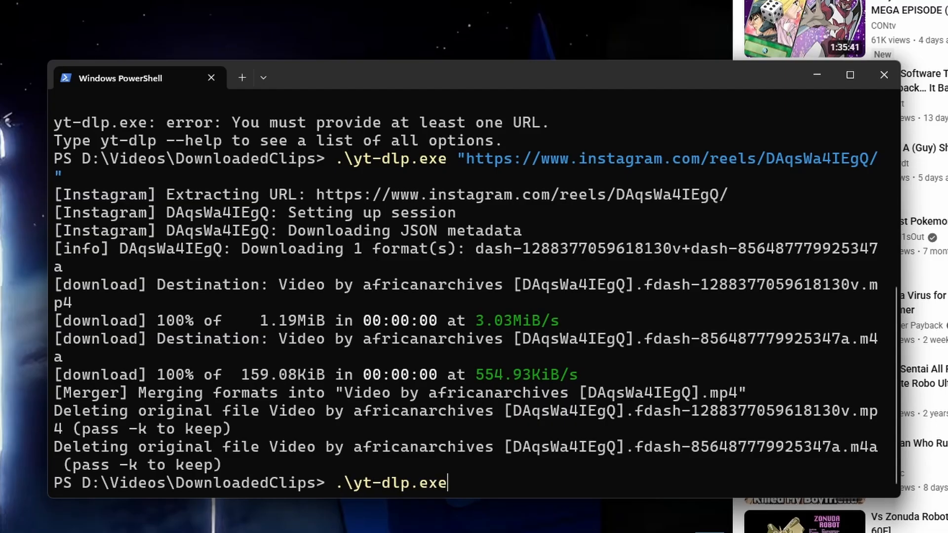
type("\"")
type("https://www.youtube.com/watch?v=Ba2c2n8HZyc")
type("\"")
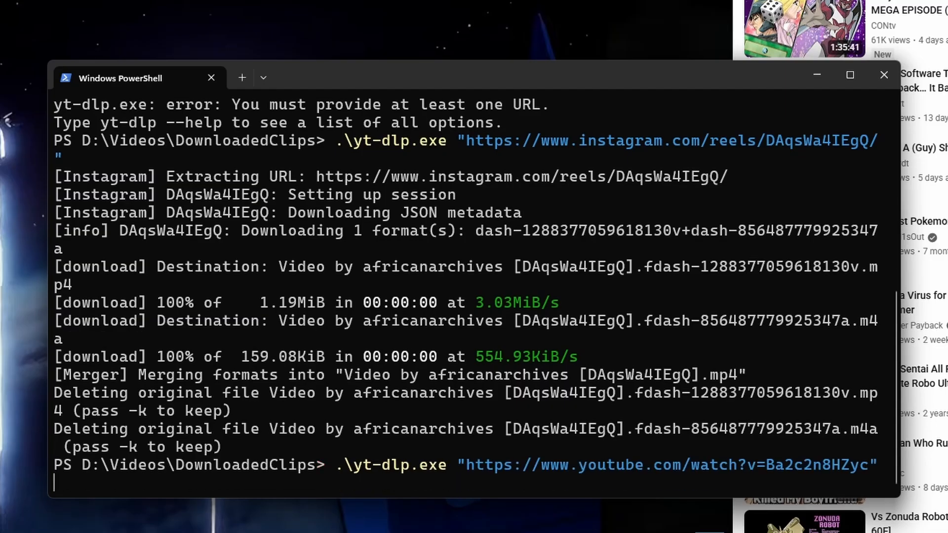
key("Return")
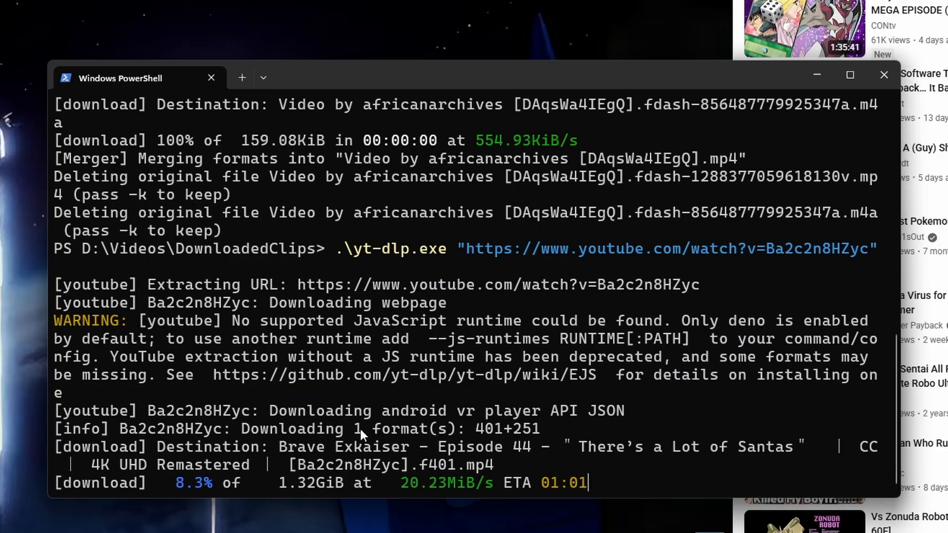
- Search YouTube for "copyright free music"
left_click(295, 46)
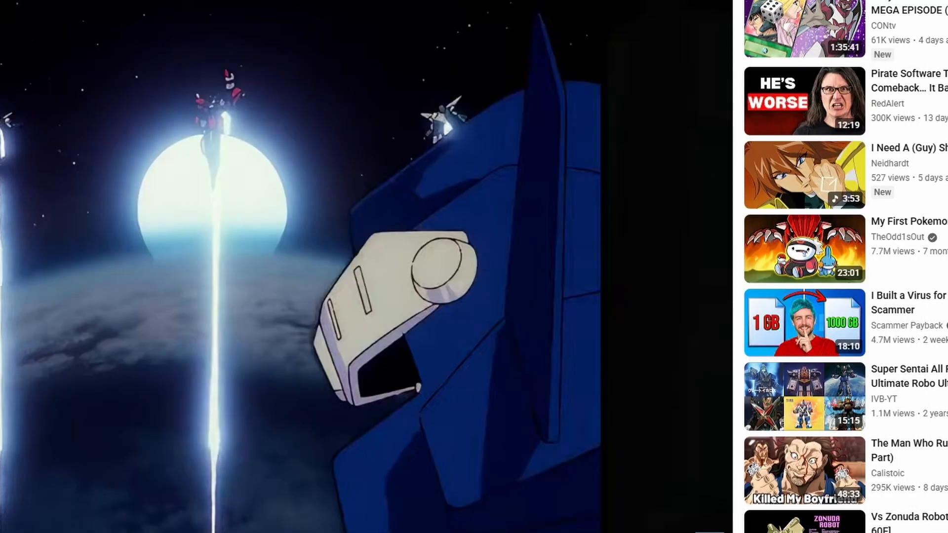
type("o")
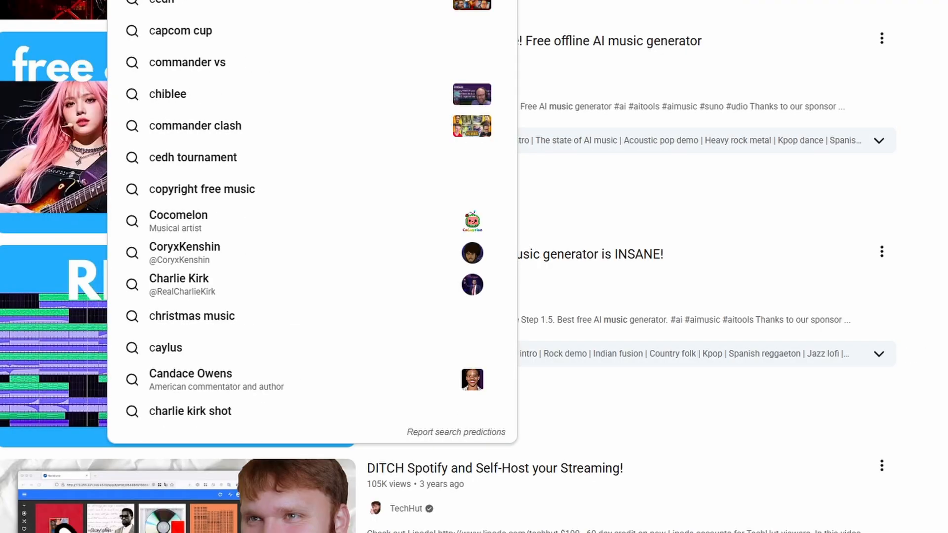
type("opyright ")
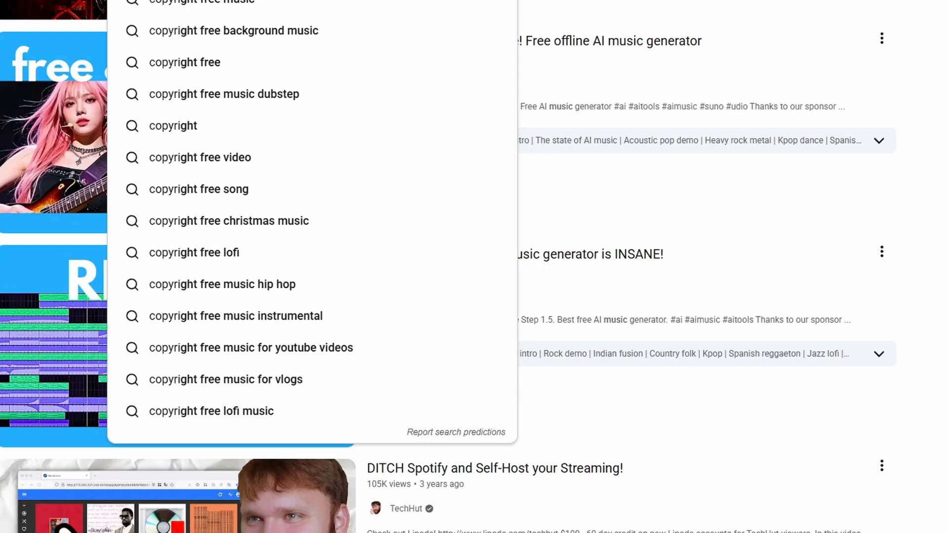
type("free music")
key("Return")
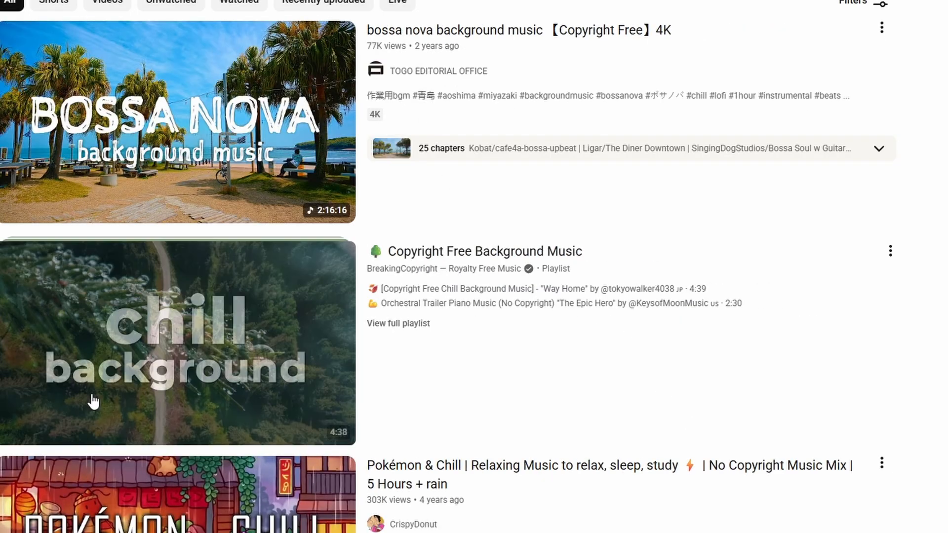
- Open a copyright-free music playlist video, take its page address, and return to the terminal
left_click(92, 402)
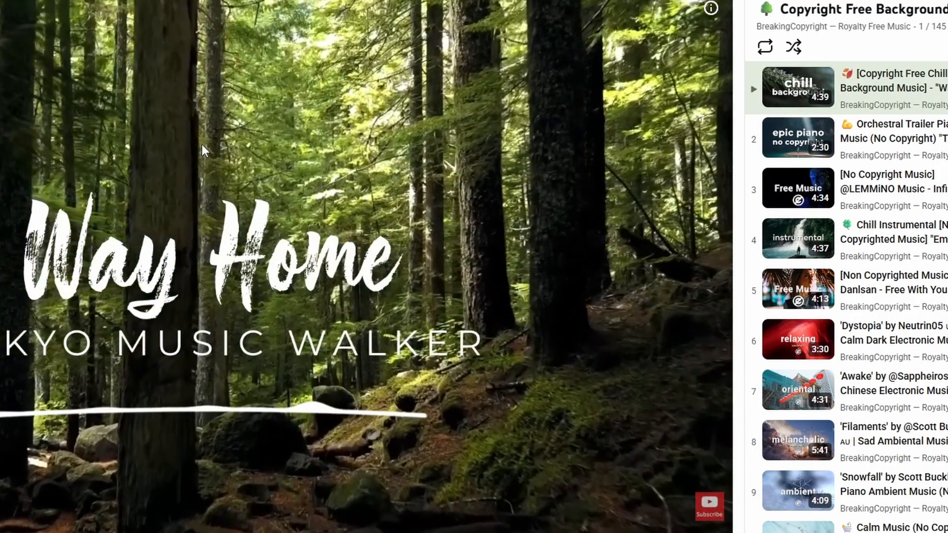
left_click(18, 160)
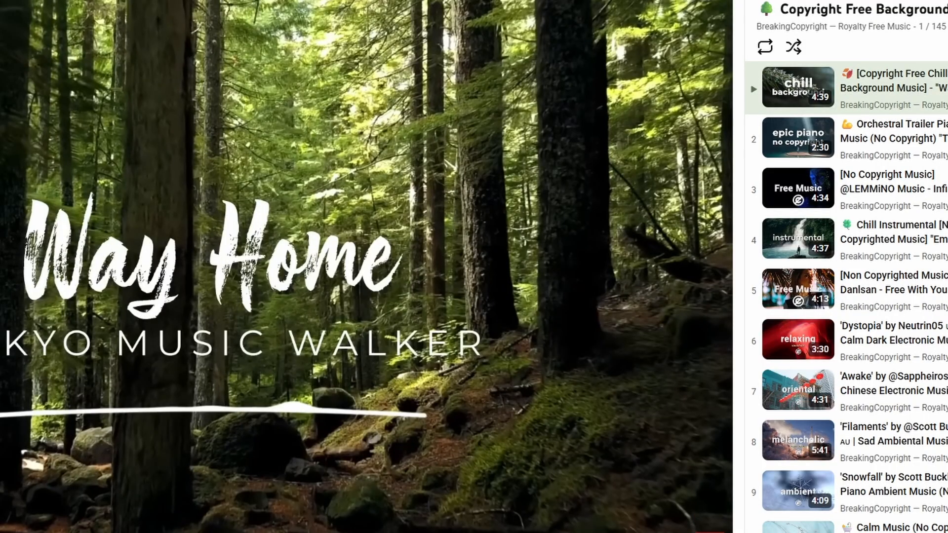
left_click(85, 1)
key("alt+Tab")
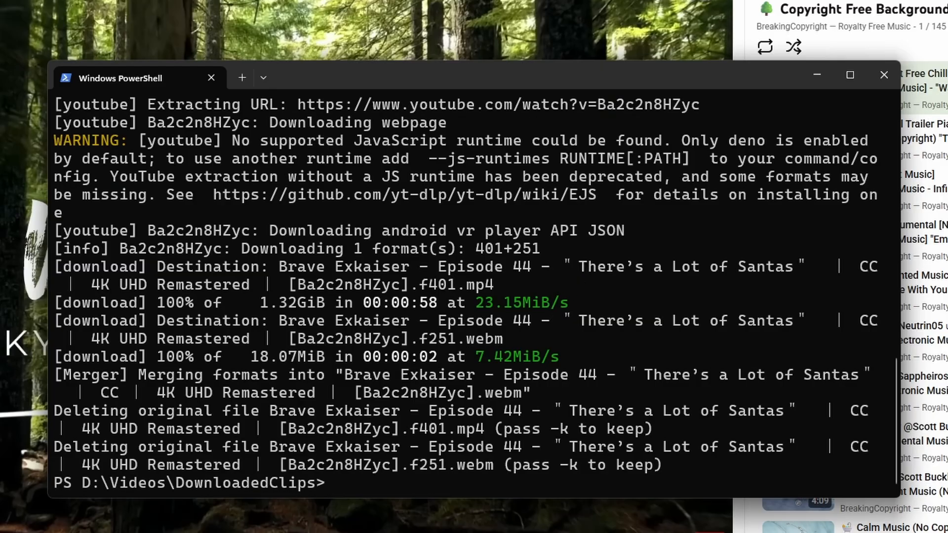
- Recall the previous yt-dlp command and rerun it with -t mp3 and the music video's quoted URL
key("Up")
key("BackSpace")
key("BackSpace")
key("BackSpace")
key("BackSpace")
key("BackSpace")
key("BackSpace")
key("BackSpace")
key("BackSpace")
key("BackSpace")
key("BackSpace")
key("BackSpace")
key("BackSpace")
key("BackSpace")
key("BackSpace")
key("BackSpace")
key("BackSpace")
key("BackSpace")
key("BackSpace")
key("BackSpace")
key("BackSpace")
key("BackSpace")
key("BackSpace")
key("BackSpace")
key("BackSpace")
key("BackSpace")
key("BackSpace")
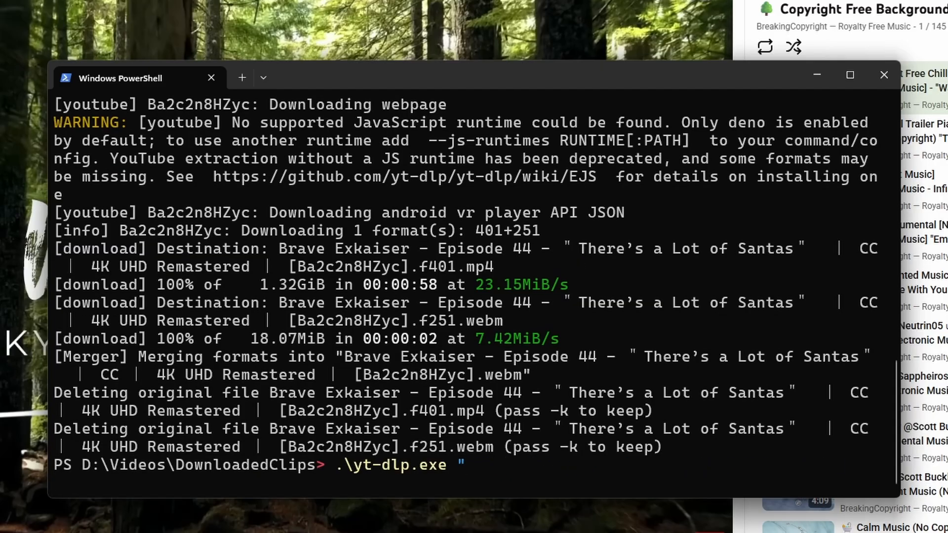
key("BackSpace")
type("-")
type("t mp")
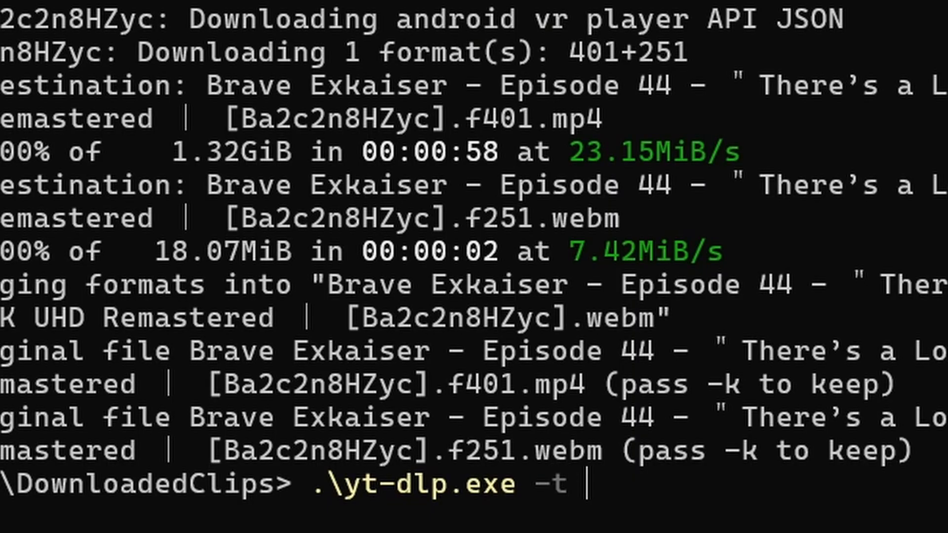
type("3")
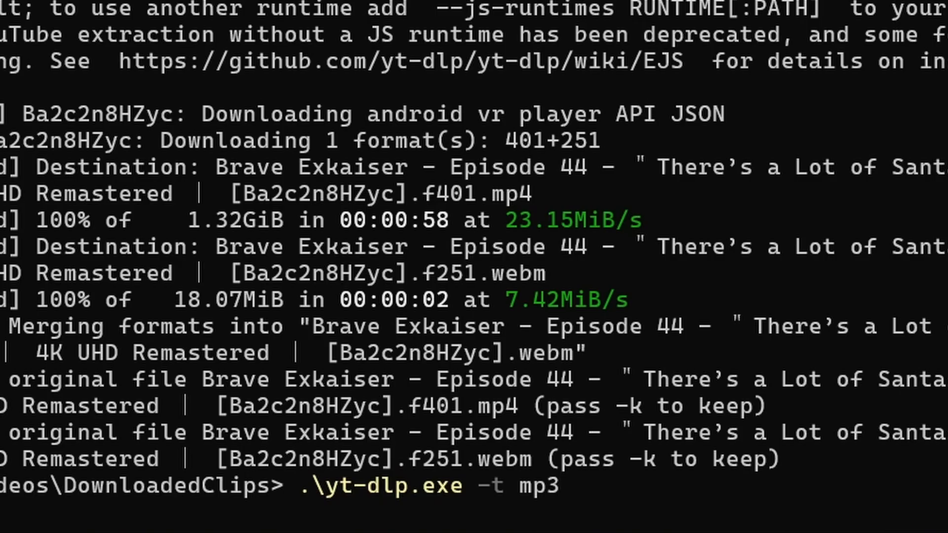
type("\"")
type("https://www.youtube.com/watch?v=Q7HjxOAU5Kc&list=PLfP6i5T0-DkKh32eEJie4IIOhZlcClzQt")
type("\"")
key("Return")
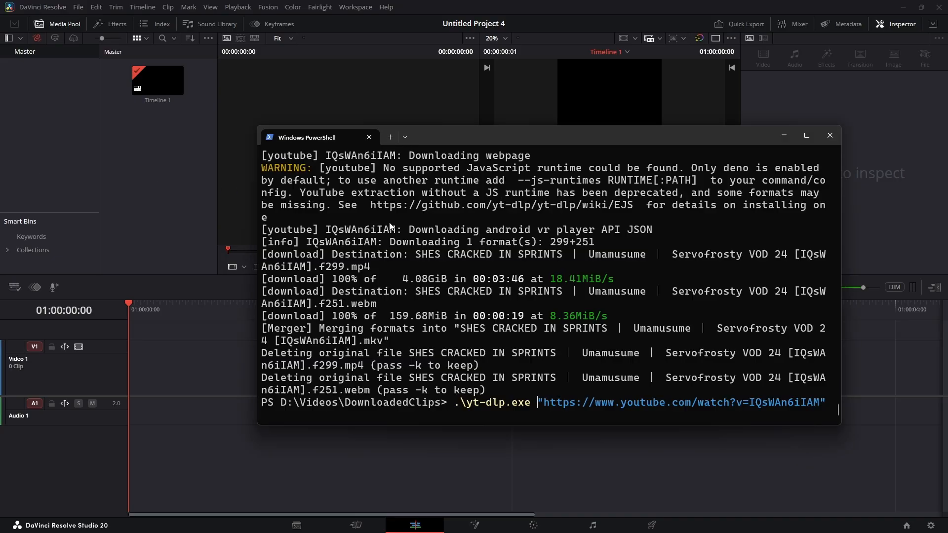
- Insert the -t mp4 option before the URL in the recalled YouTube download command and run it
type("-t mp")
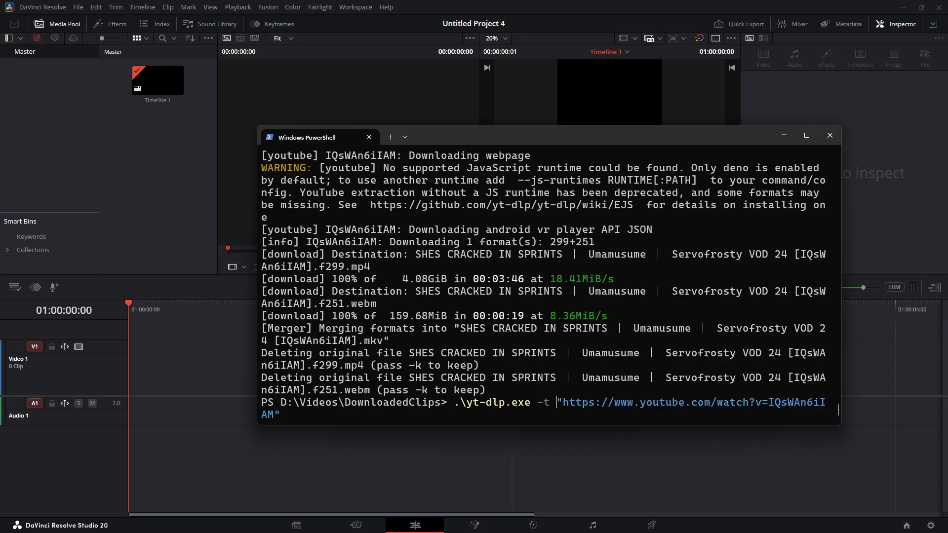
type("4")
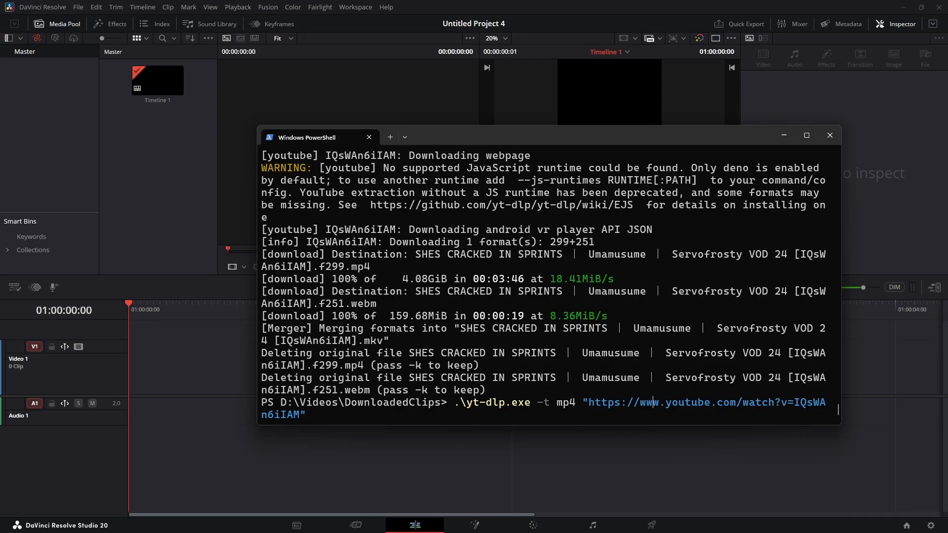
key("Return")
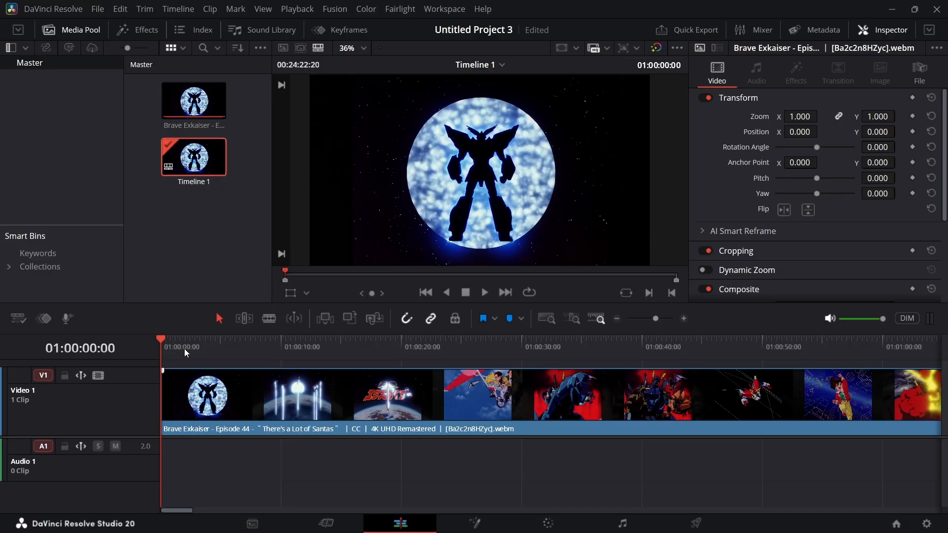
- Import the downloaded MP3 "[Non Copyrighted Music] Danlsan - Free With You [Chill]" into the media pool
left_click_drag(185, 349, 506, 359)
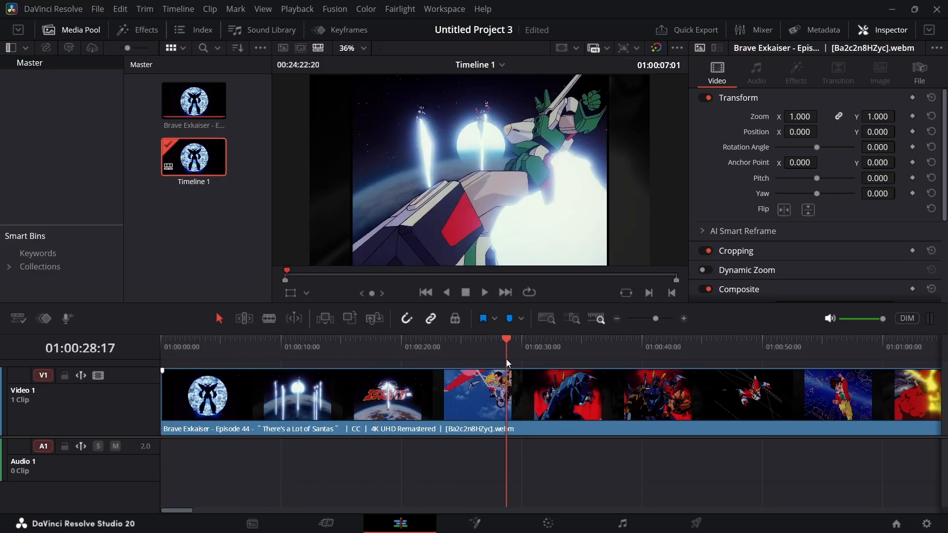
key("Home")
left_click(213, 202)
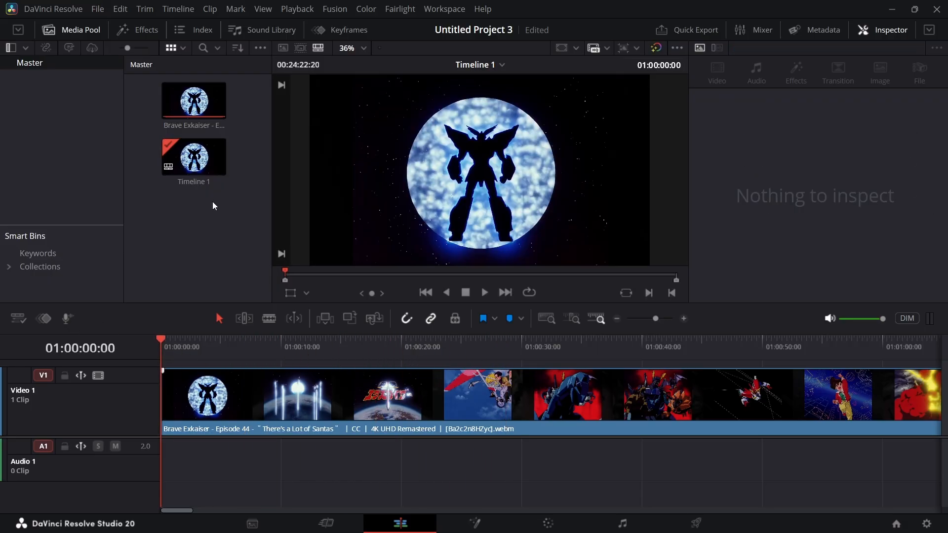
right_click(213, 202)
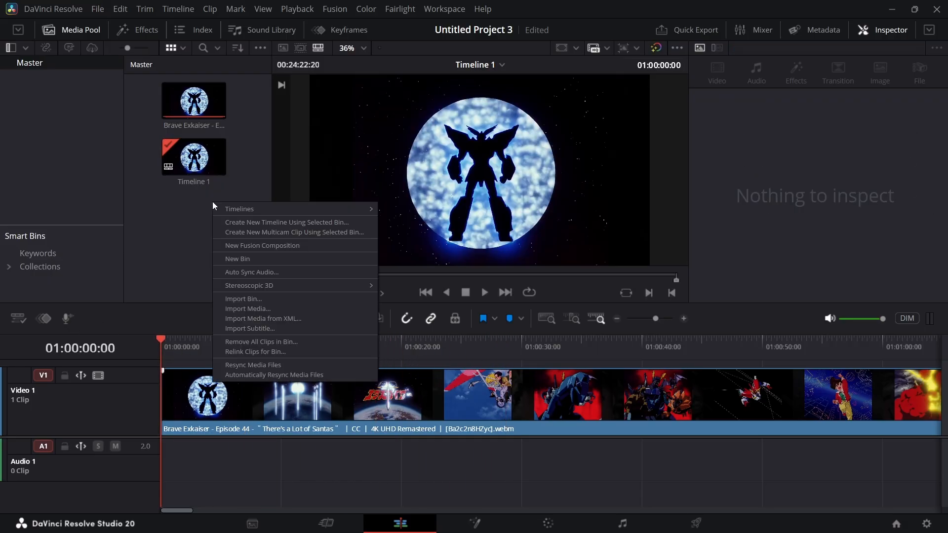
left_click(251, 308)
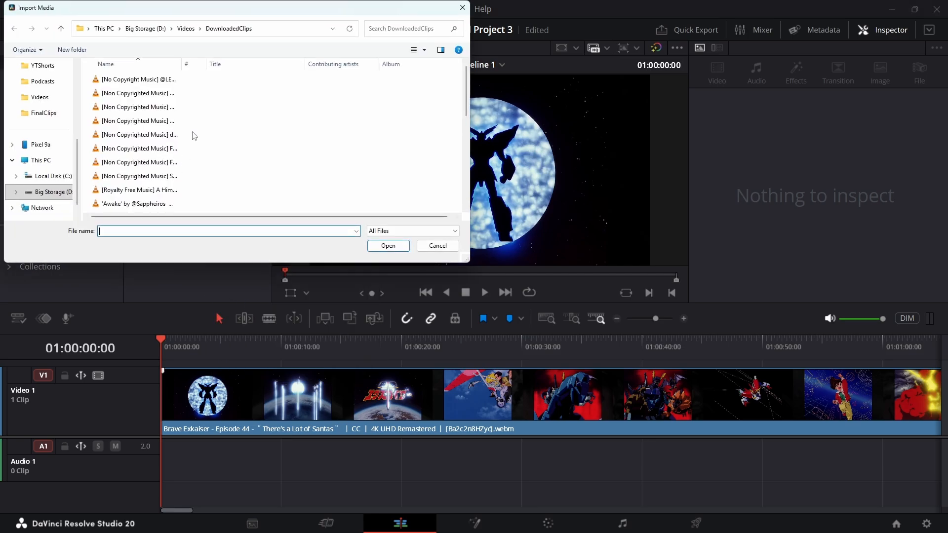
left_click(149, 97)
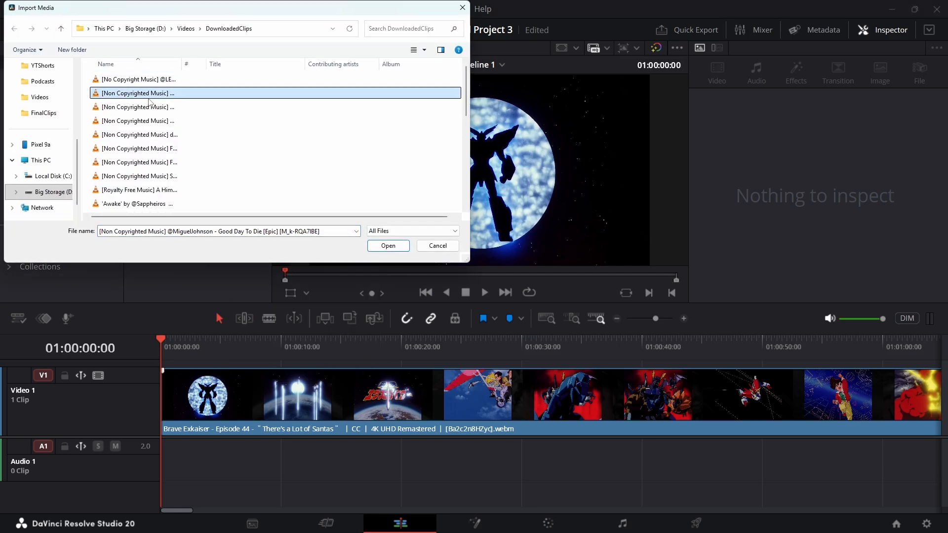
left_click(152, 125)
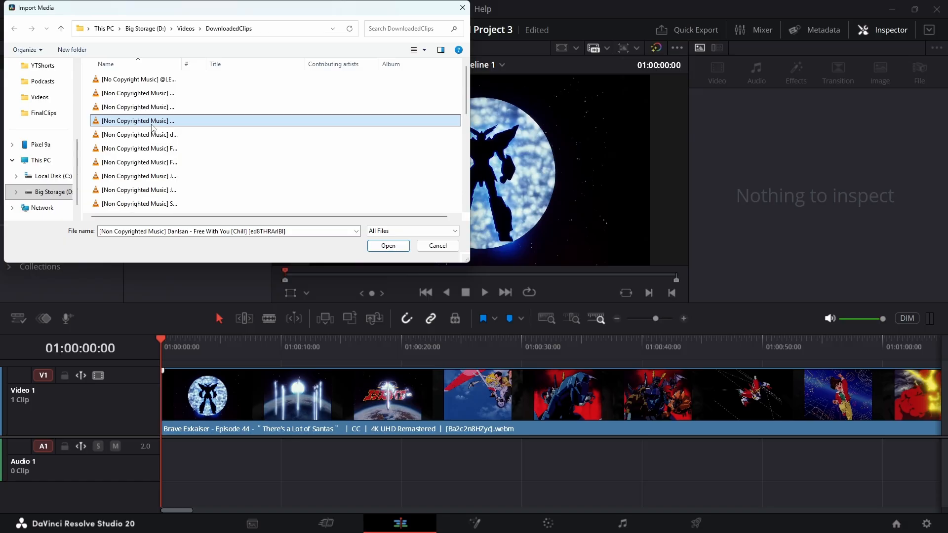
double_click(152, 124)
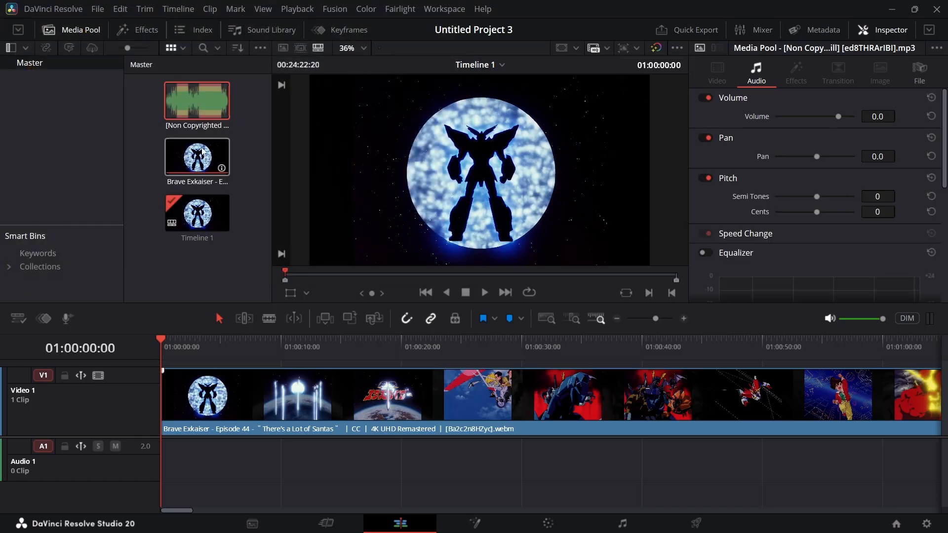
left_click(209, 106)
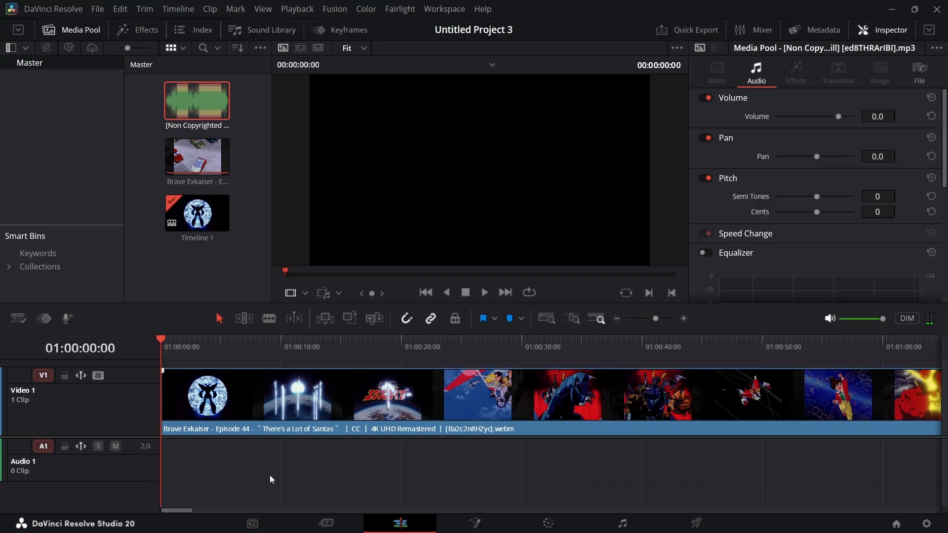
left_click_drag(237, 345, 103, 401)
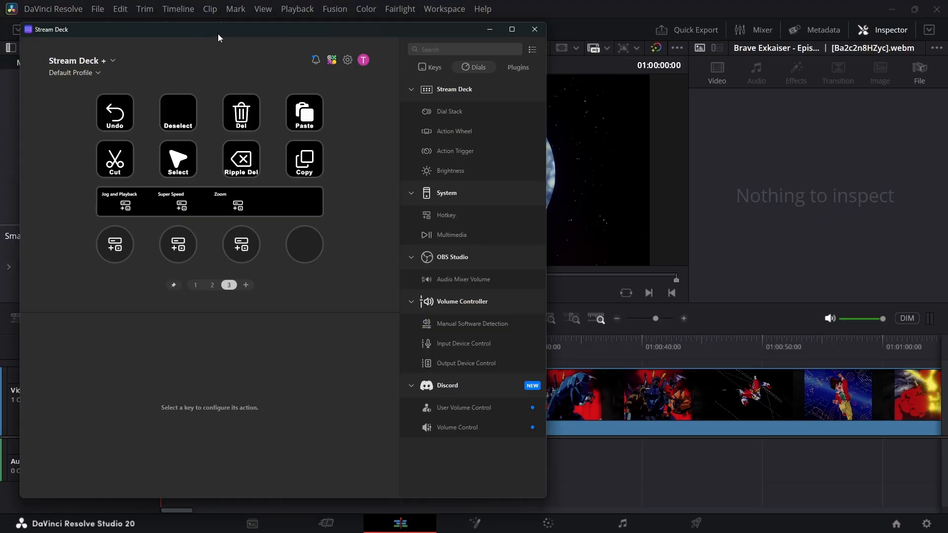
- Switch to the Stream Deck app and add a new fourth page of keys
left_click_drag(218, 33, 499, 53)
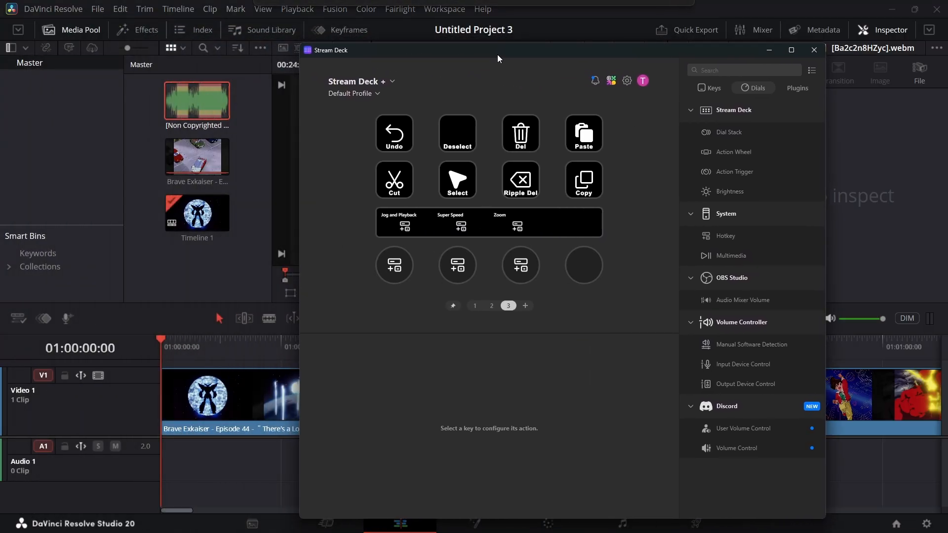
left_click(401, 129)
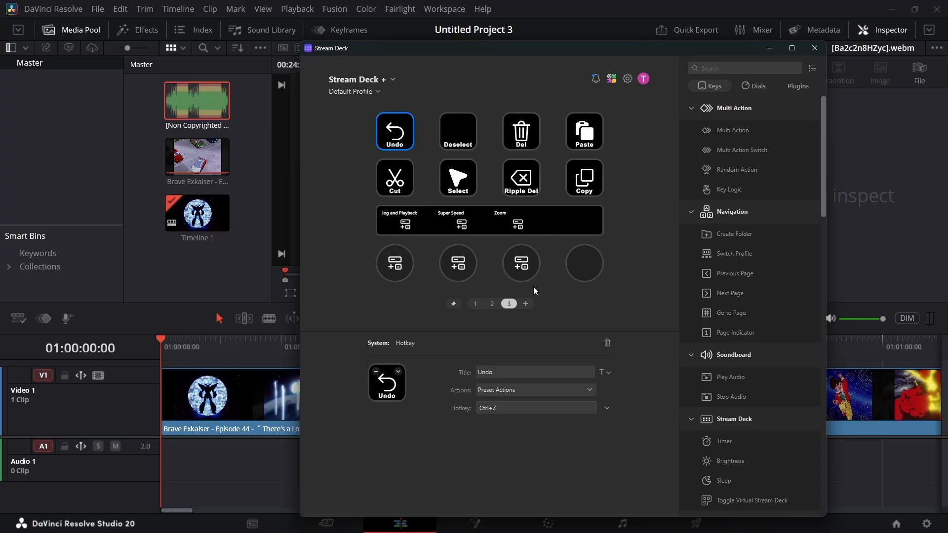
left_click(527, 304)
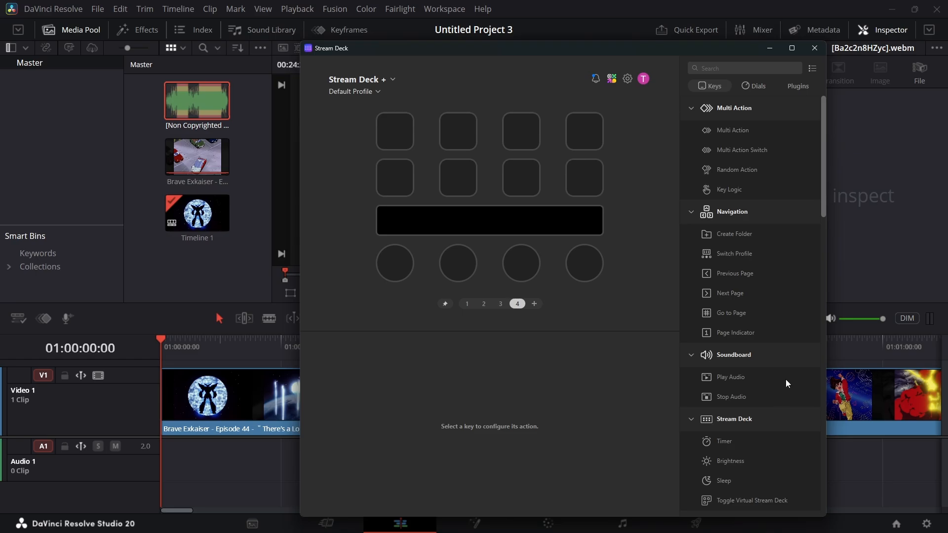
- Add a Hotkey action to the first key of page 4 and assign it the preset Undo action (Ctrl+Z)
scroll(787, 384, "down", 3)
scroll(788, 383, "up", 3)
scroll(776, 311, "down", 3)
scroll(777, 310, "down", 3)
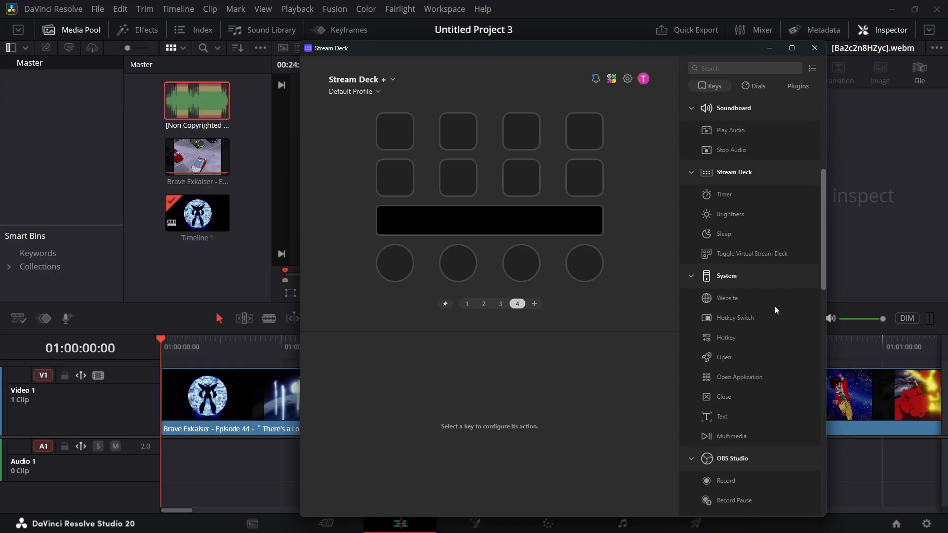
scroll(765, 348, "down", 2)
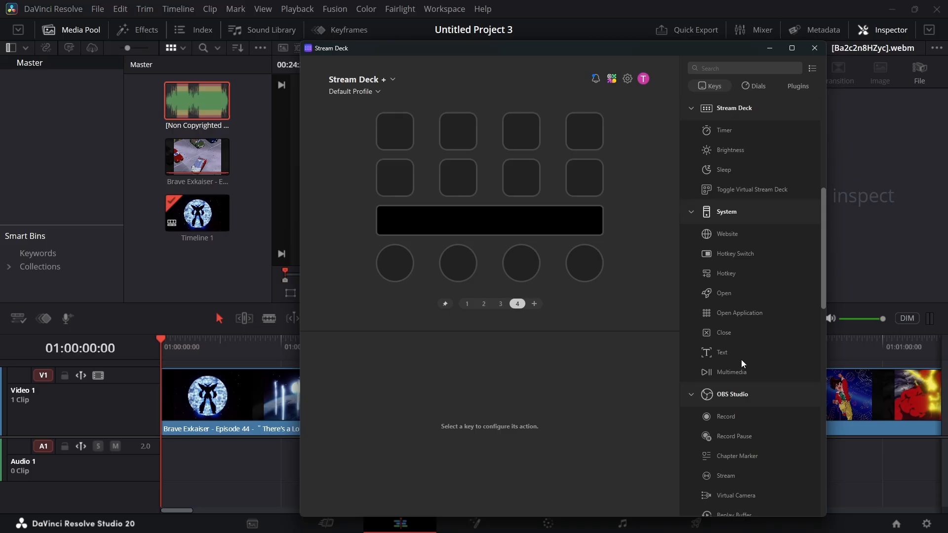
left_click_drag(726, 275, 408, 140)
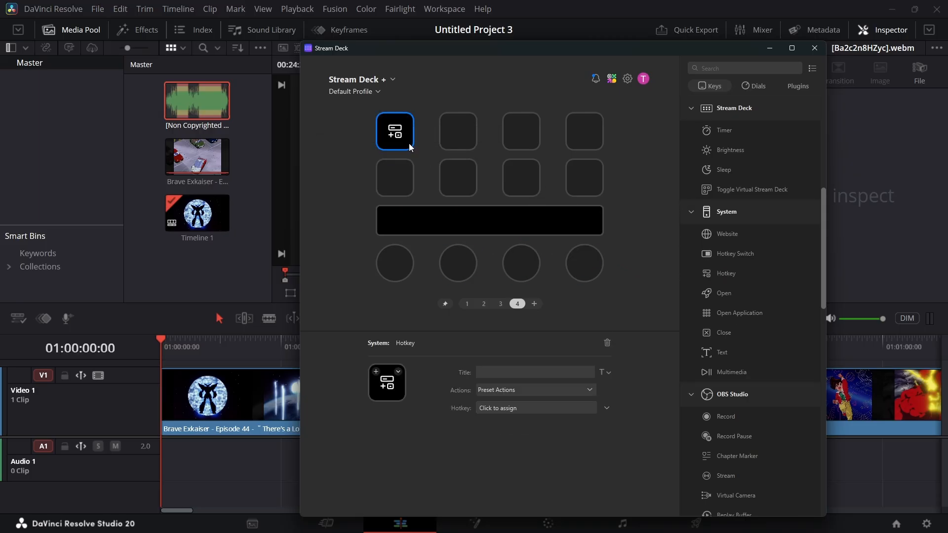
left_click(525, 410)
left_click(522, 390)
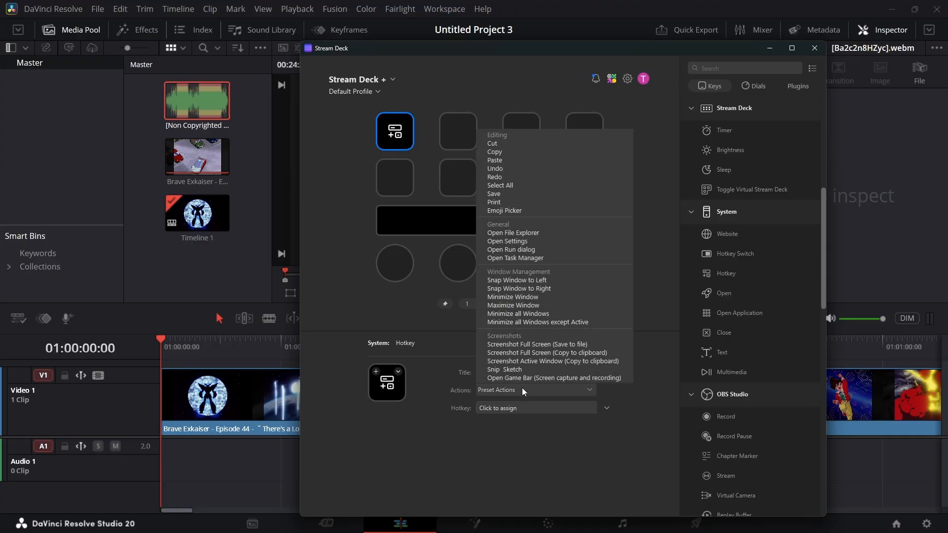
left_click(525, 170)
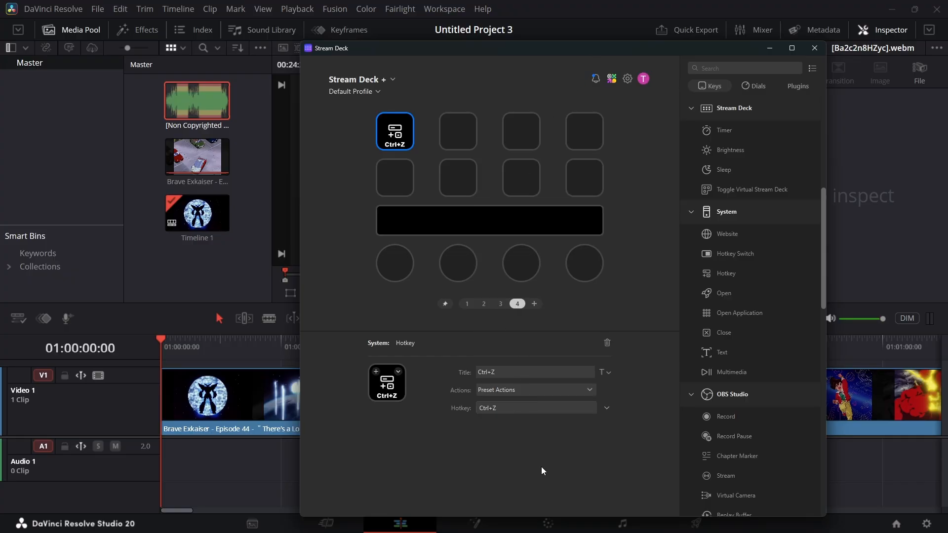
- Review the hotkey assignments of each key and dial on page 3 of the profile
left_click(500, 303)
left_click(395, 132)
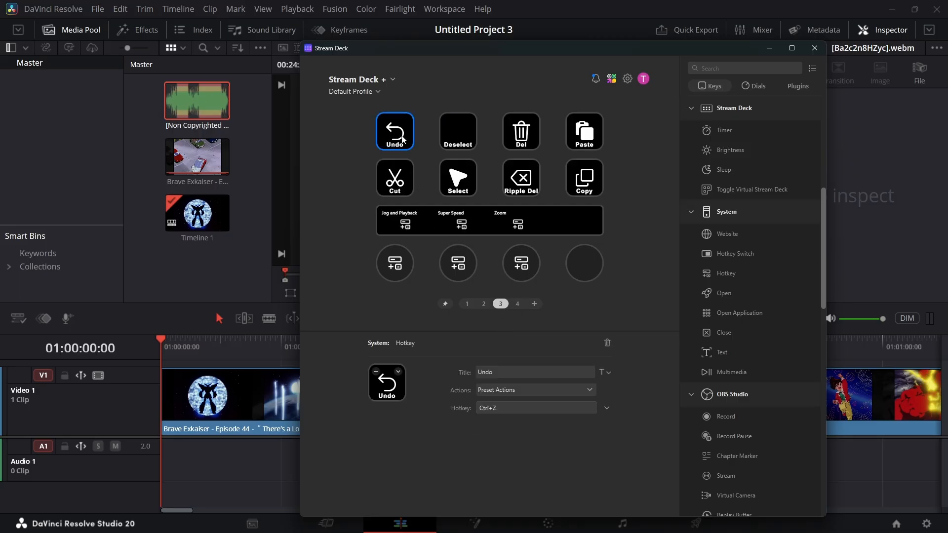
left_click(397, 192)
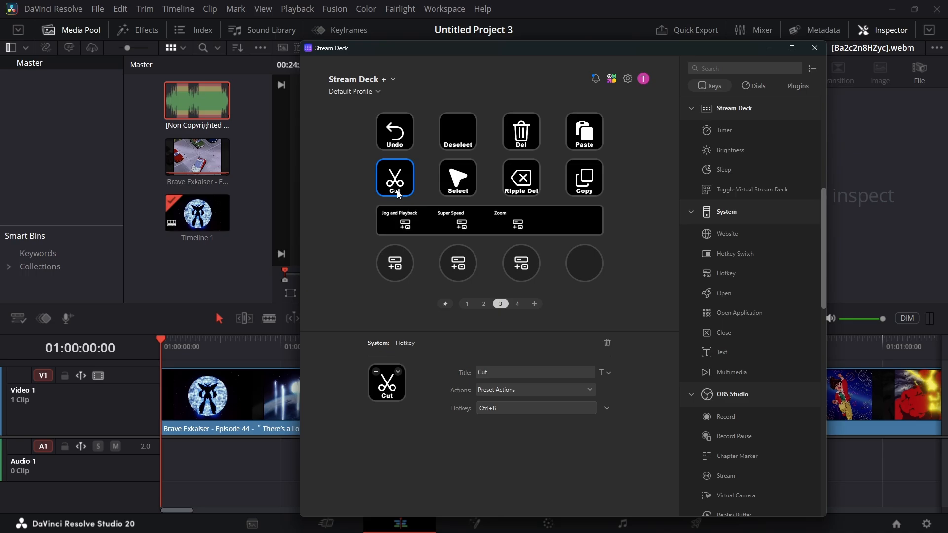
left_click(465, 183)
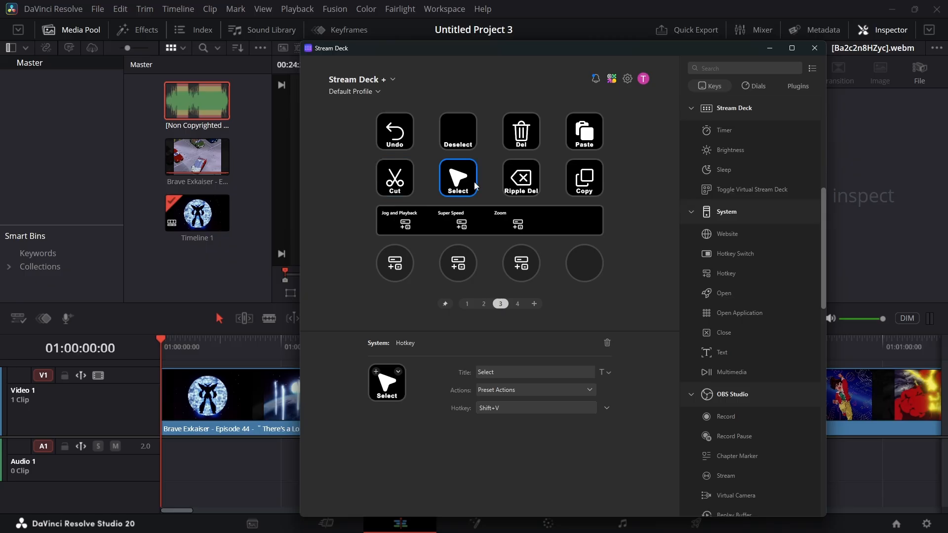
left_click(468, 137)
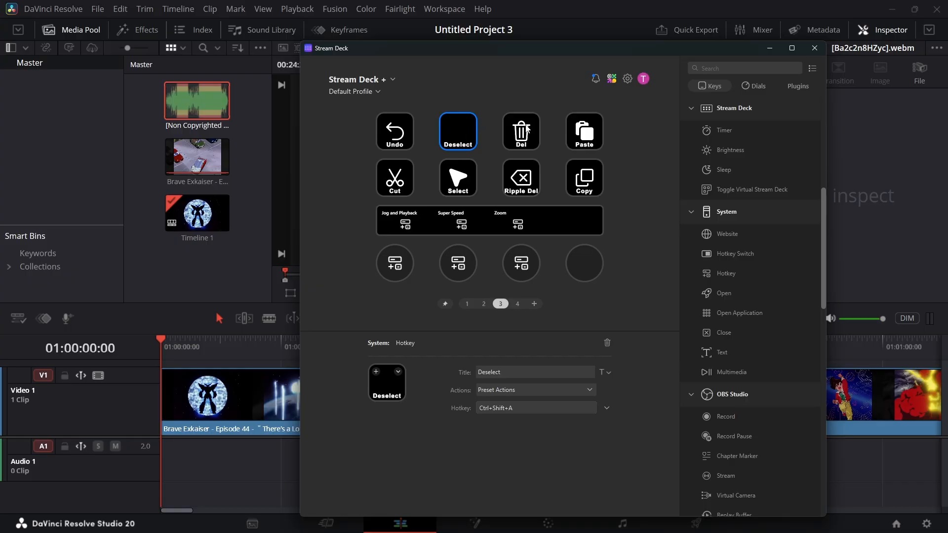
left_click(526, 127)
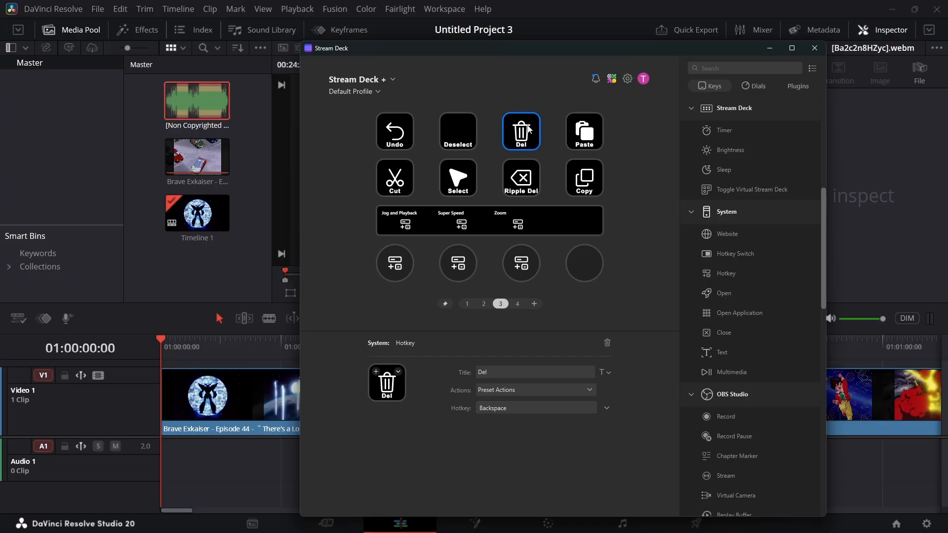
left_click(538, 177)
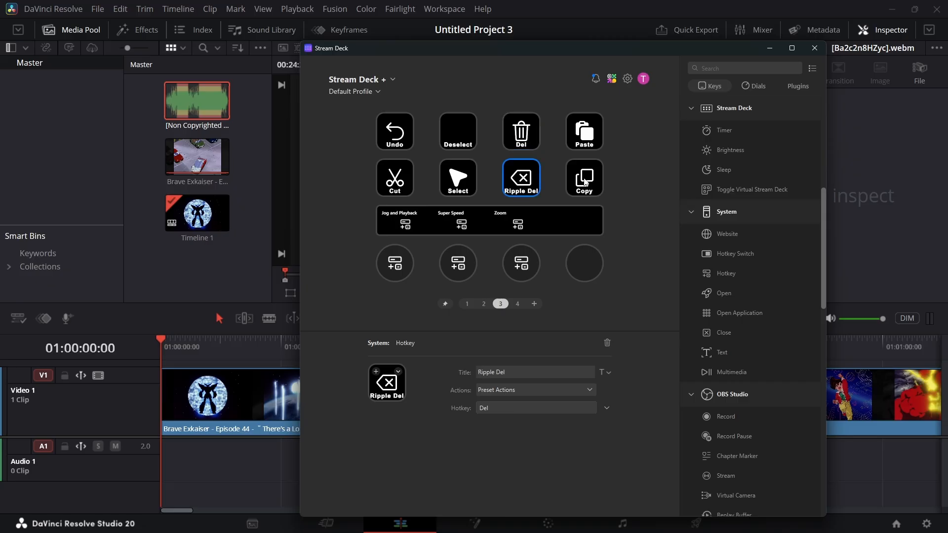
left_click(592, 184)
left_click(592, 121)
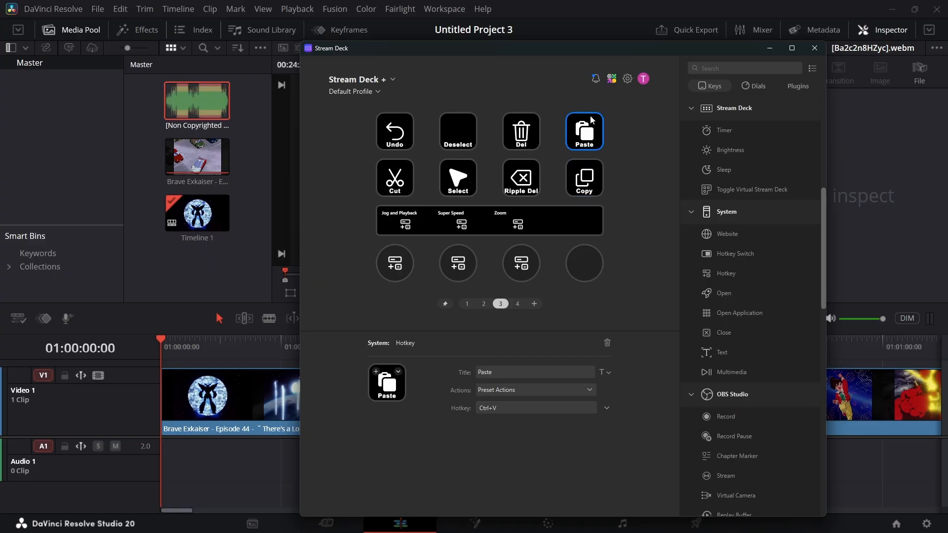
left_click(403, 267)
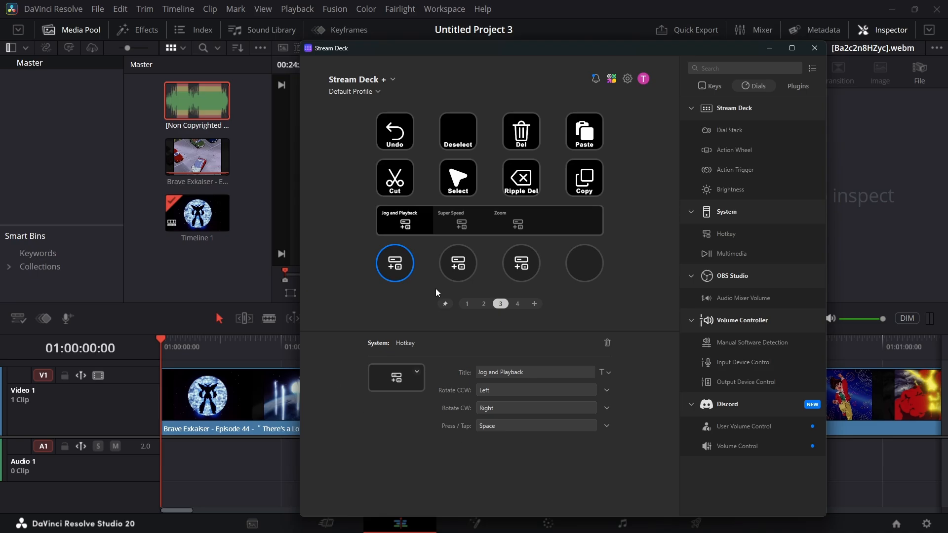
left_click(458, 260)
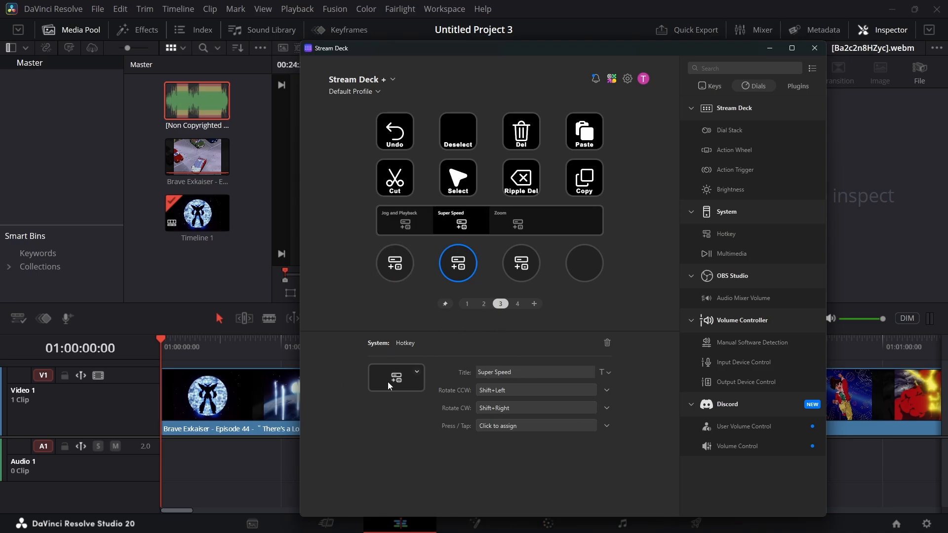
left_click(509, 261)
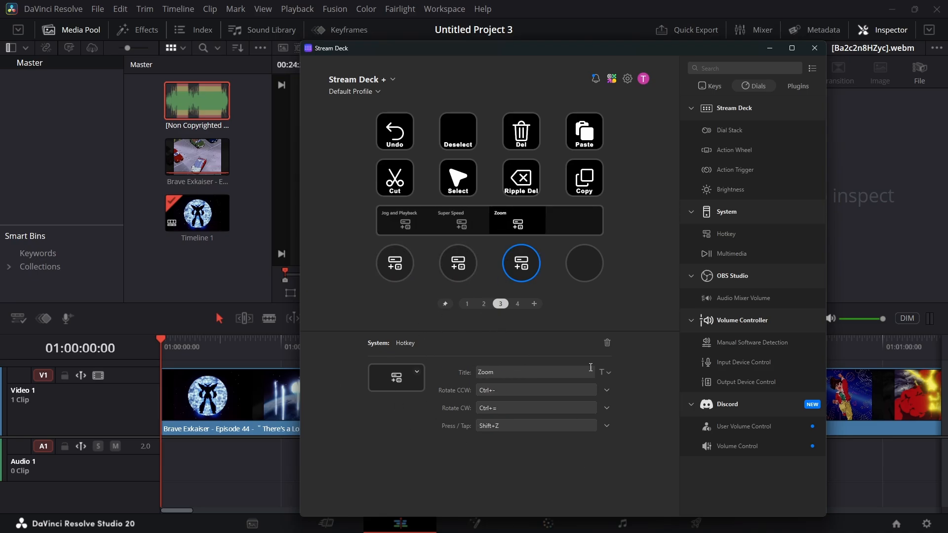
left_click(476, 271)
left_click(417, 274)
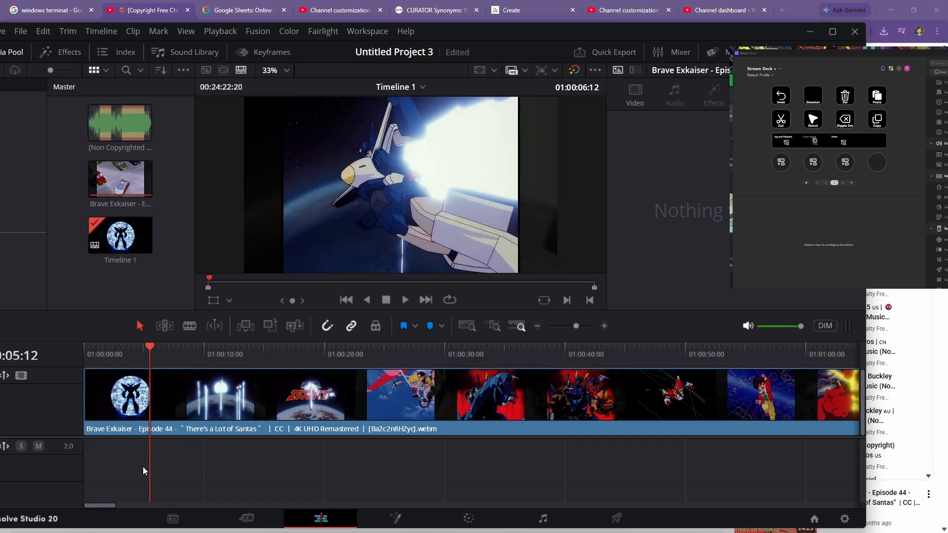
- Zoom into the timeline, step the playhead to 01:00:16:02 and split the clip there with the Blade tool
key("shift+Left")
key("shift+Left")
key("shift+Left")
key("shift+Left")
key("shift+Left")
key("shift+Left")
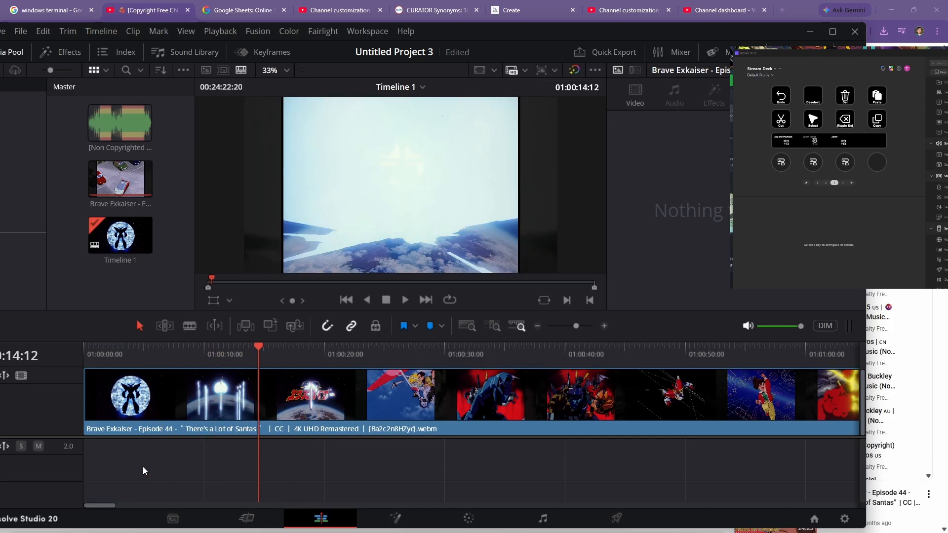
key("ctrl+minus")
key("ctrl+minus")
key("ctrl+minus")
key("ctrl+equal")
key("ctrl+equal")
key("ctrl+equal")
key("ctrl+equal")
key("ctrl+equal")
key("ctrl+minus")
key("ctrl+minus")
key("ctrl+minus")
key("ctrl+minus")
key("ctrl+minus")
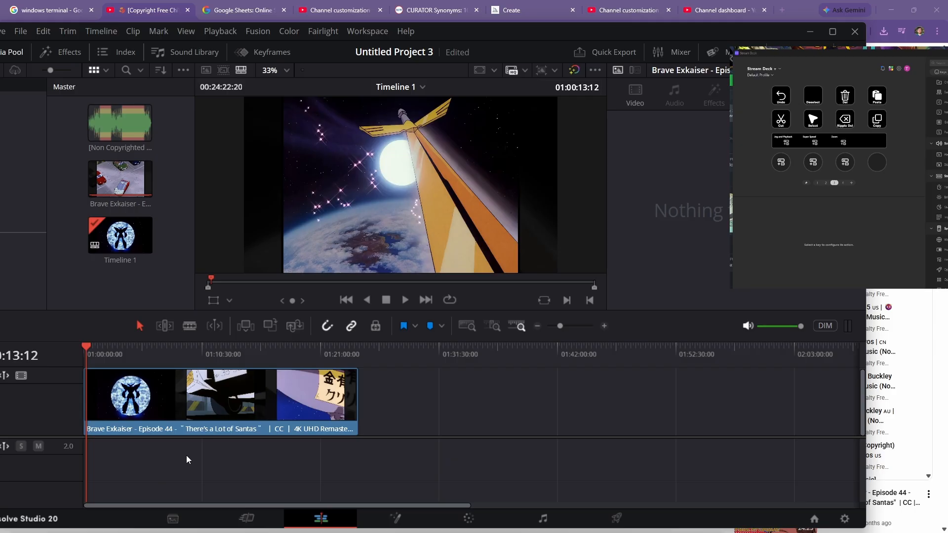
key("ctrl+equal")
key("ctrl+equal")
key("ctrl+equal")
key("ctrl+equal")
key("ctrl+equal")
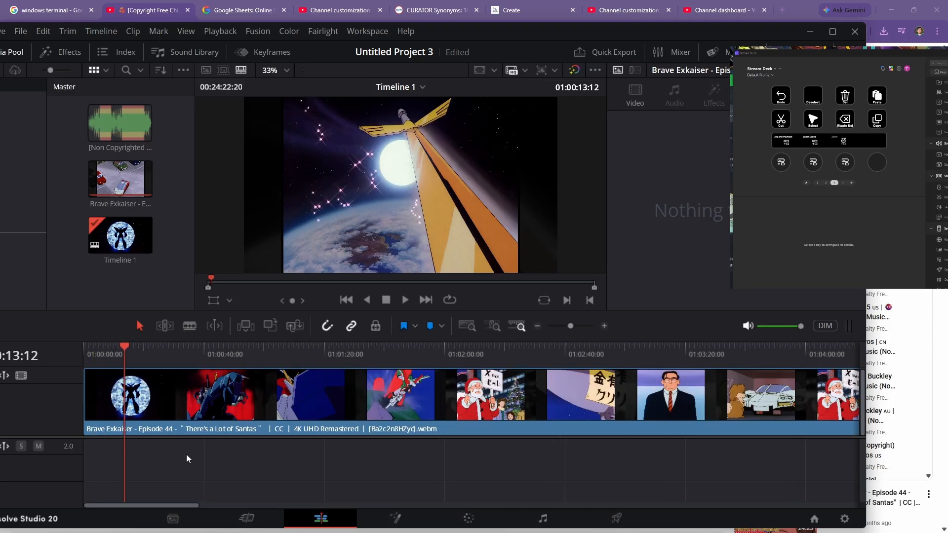
key("ctrl+equal")
key("ctrl+equal")
key("ctrl+equal")
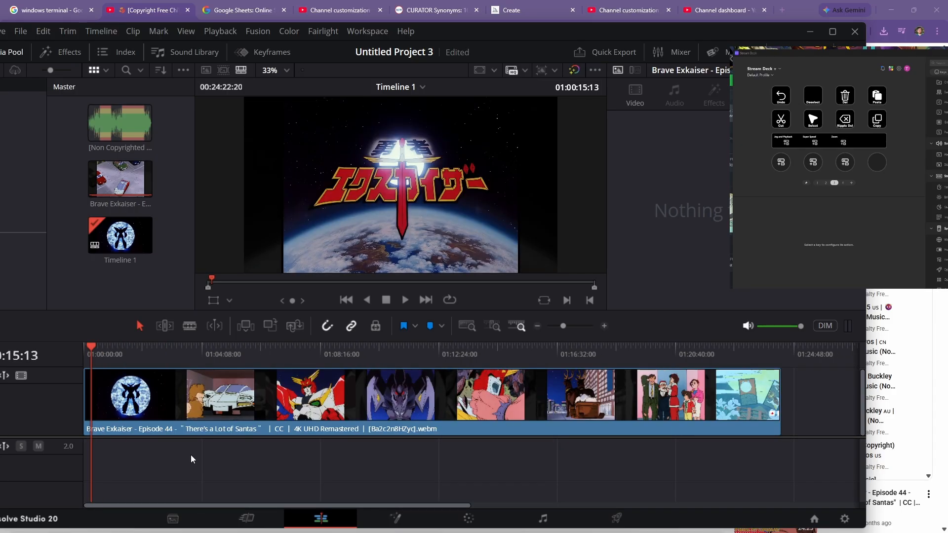
key("ctrl+equal")
key("ctrl+equal")
key("ctrl+equal")
key("ctrl+equal")
key("ctrl+equal")
key("ctrl+equal")
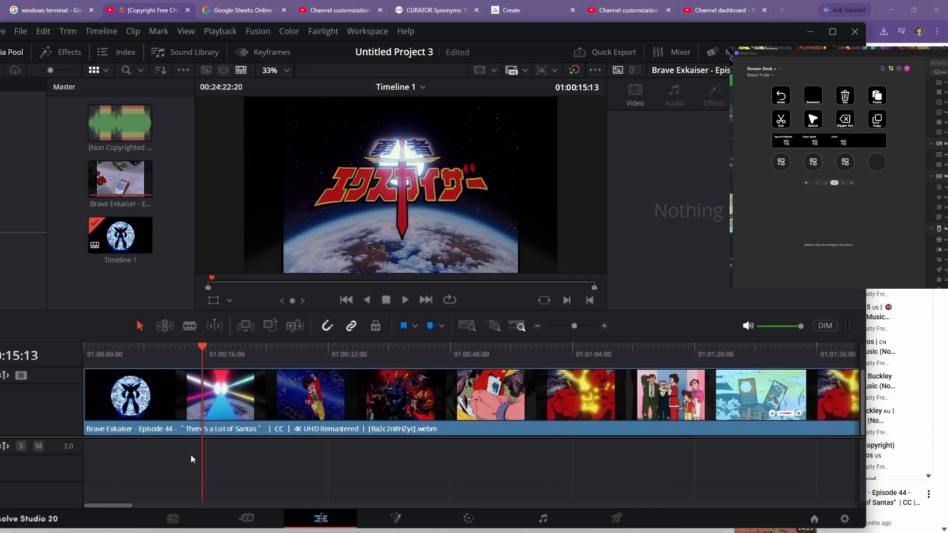
key("ctrl+equal")
key("ctrl+equal")
key("ctrl+equal")
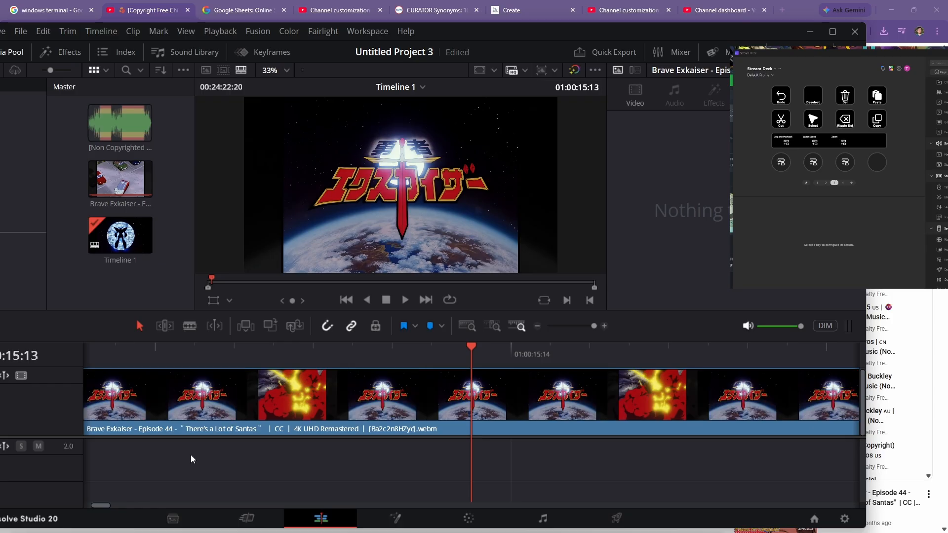
key("Right")
key("Right")
key("Right")
key("Right")
key("Right")
key("Right")
key("Right")
key("Right")
key("Right")
key("Right")
key("Right")
key("Right")
key("Right")
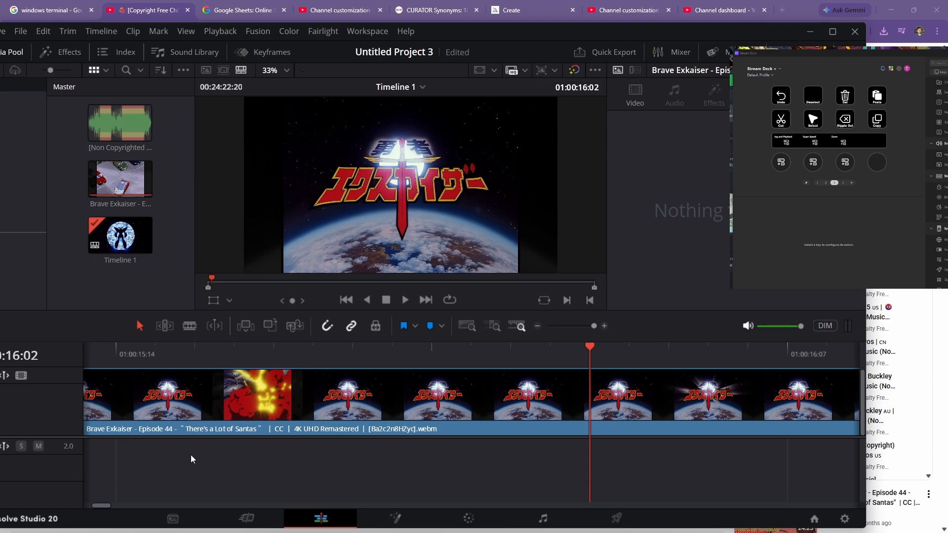
left_click(188, 324)
left_click(602, 400)
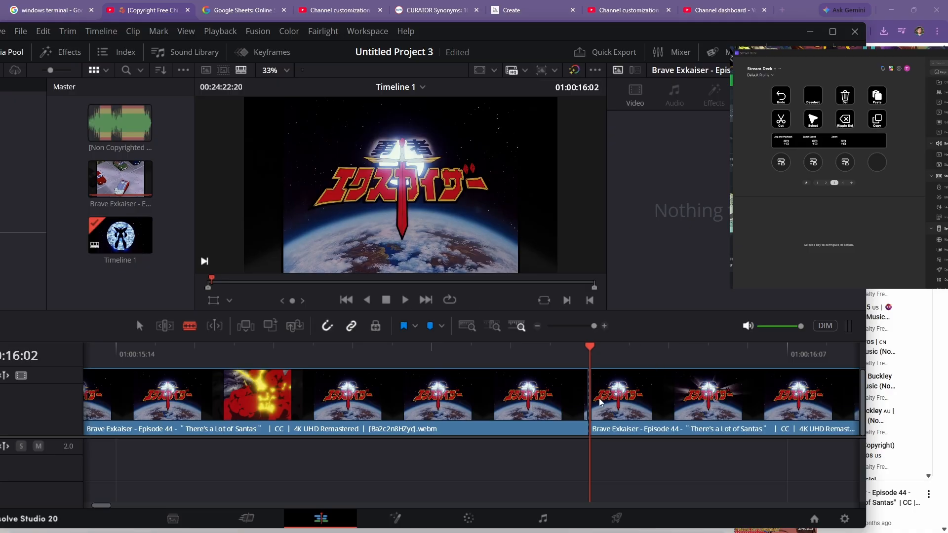
- Save the project
key("ctrl+s")
scroll(413, 479, "right", 2)
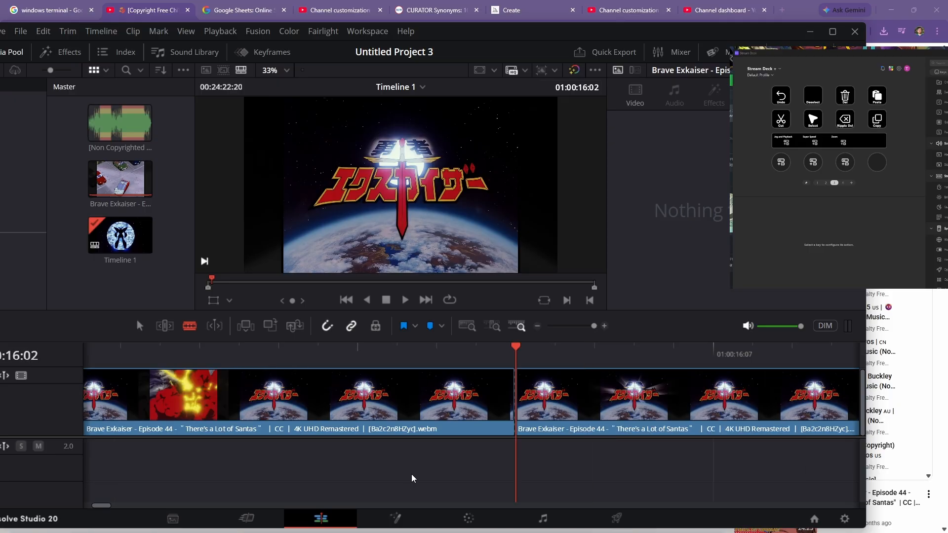
scroll(413, 479, "left", 2)
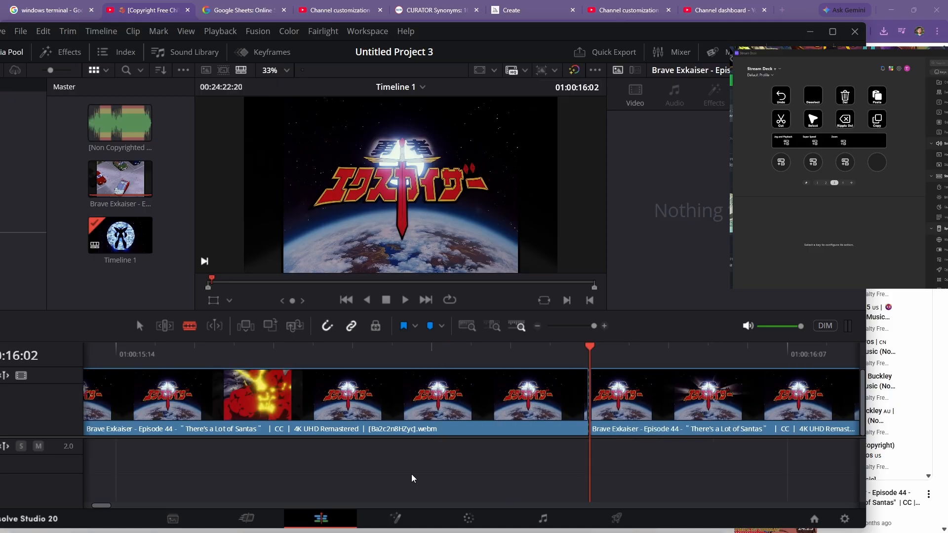
- Step the playhead frame by frame back and forth around the cut point
key("Right")
key("Right")
key("Right")
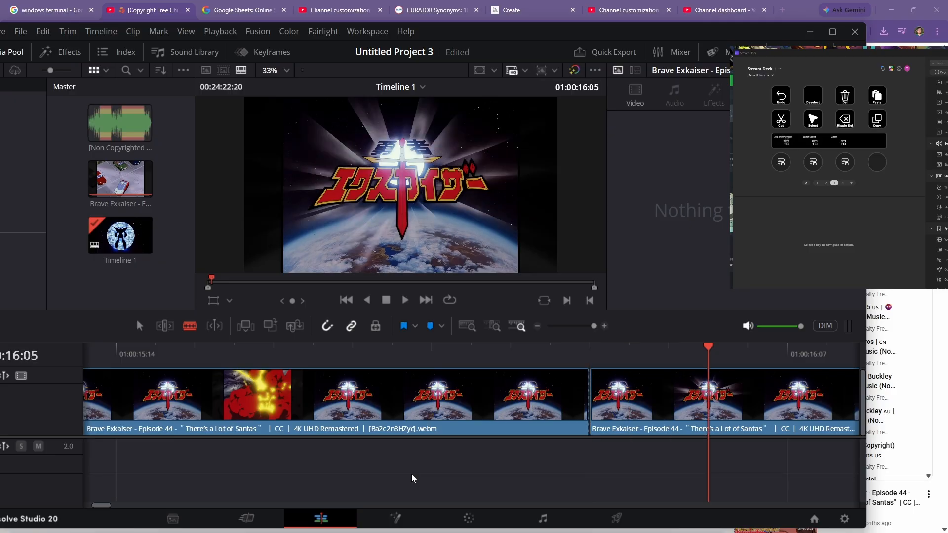
key("Left")
key("Left")
key("Left")
key("Left")
key("Left")
key("Left")
key("Left")
key("Left")
key("Left")
key("Left")
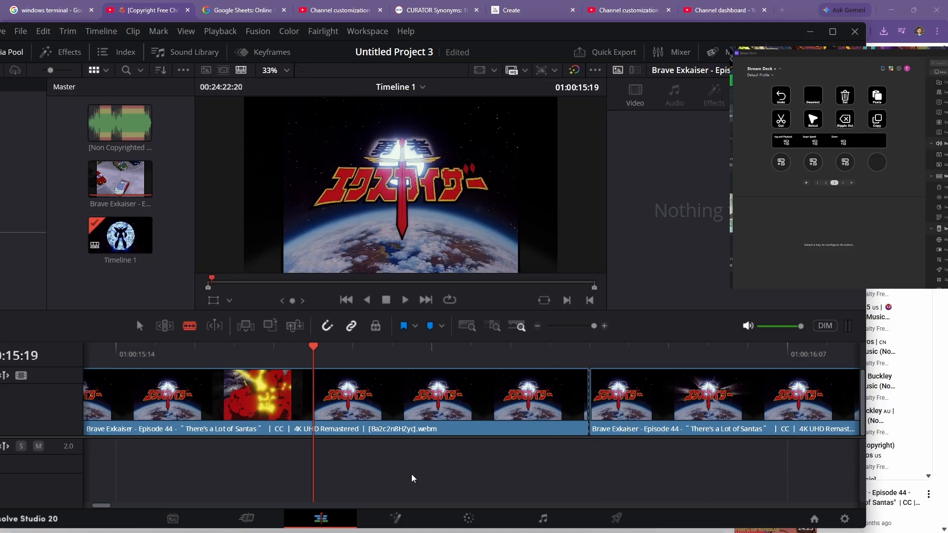
key("Right")
key("Right")
key("Right")
key("Right")
key("Right")
key("Right")
key("Right")
key("Right")
key("Right")
key("Right")
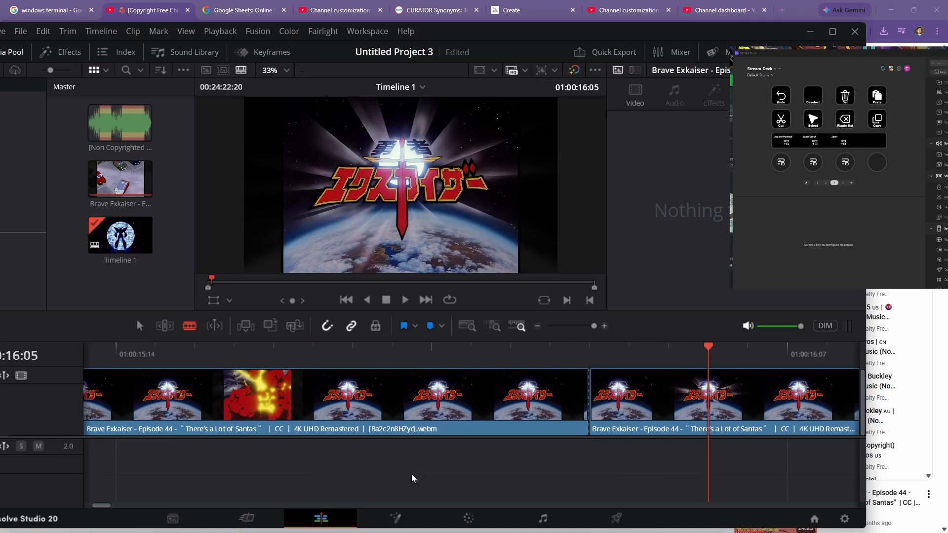
key("Left")
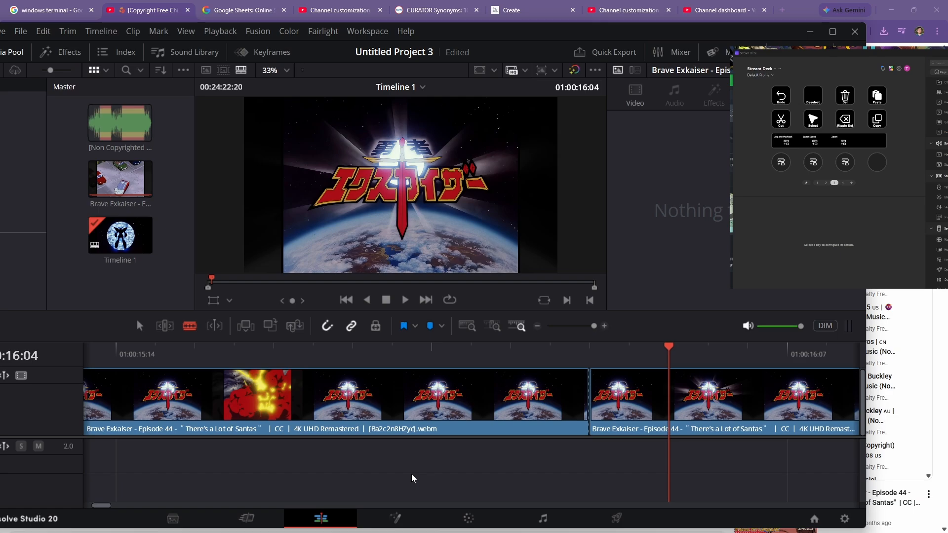
key("Right")
key("Right")
key("Right")
key("Right")
key("Right")
key("Right")
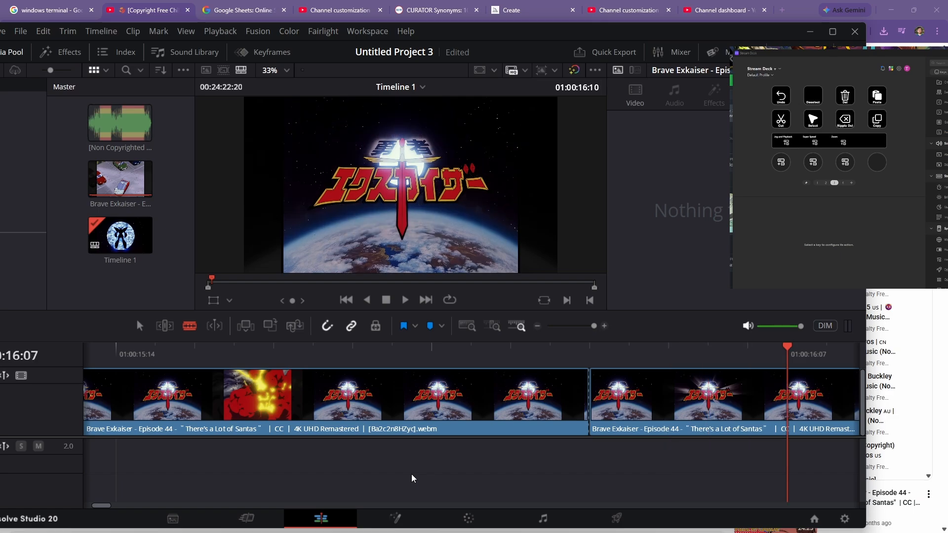
- Zoom the timeline out to see the whole clip and start playback
key("ctrl+minus")
key("ctrl+minus")
key("ctrl+minus")
key("ctrl+minus")
key("ctrl+minus")
key("ctrl+minus")
key("ctrl+minus")
key("ctrl+minus")
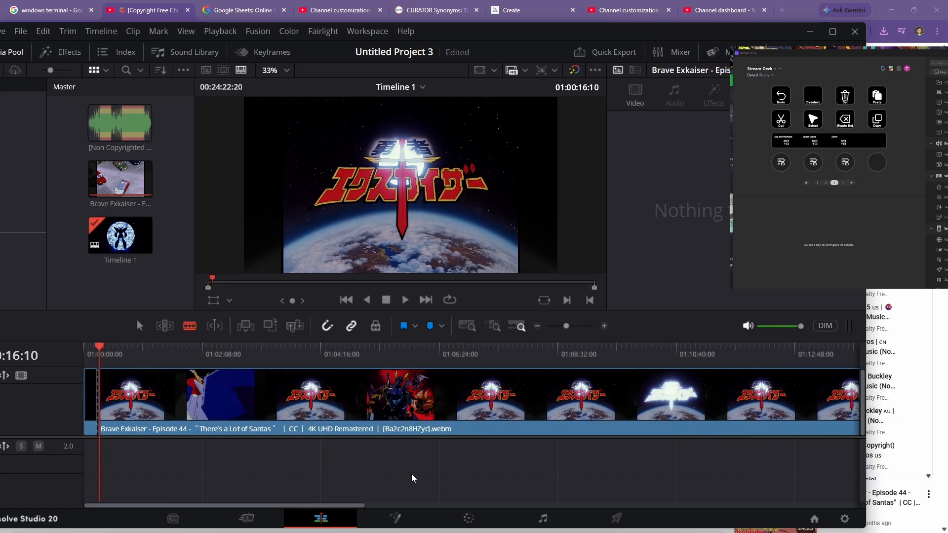
key("ctrl+equal")
key("ctrl+equal")
key("ctrl+equal")
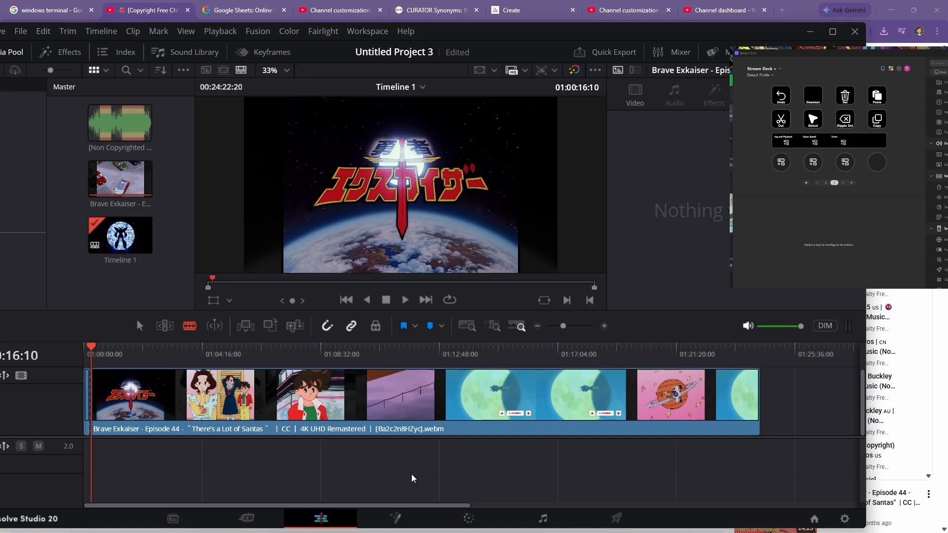
key("space")
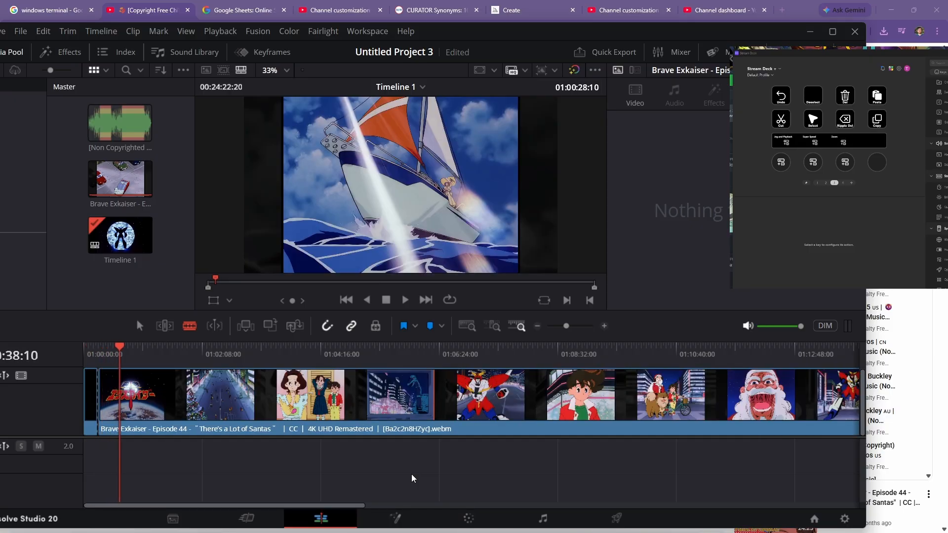
- Jump the playhead forward through the clip in larger steps
key("shift+Right")
key("shift+Right")
key("shift+Right")
key("shift+Right")
key("shift+Right")
key("shift+Right")
key("shift+Right")
key("shift+Right")
key("shift+Right")
key("shift+Right")
key("shift+Right")
key("shift+Right")
key("shift+Right")
key("shift+Right")
key("shift+Right")
key("shift+Right")
key("shift+Right")
key("shift+Right")
key("shift+Right")
key("shift+Right")
key("shift+Right")
key("shift+Right")
key("shift+Right")
key("shift+Right")
key("shift+Right")
key("shift+Right")
key("shift+Right")
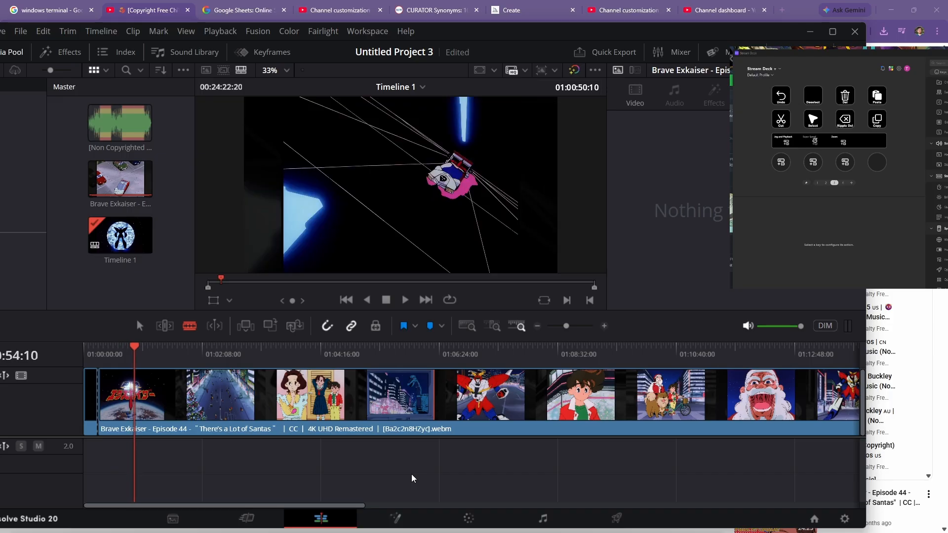
- Jump the playhead forward and back through the opening section in larger steps to locate a scene change
key("shift+Right")
key("shift+Right")
key("shift+Right")
key("shift+Right")
key("shift+Right")
key("shift+Right")
key("shift+Right")
key("shift+Right")
key("shift+Right")
key("shift+Right")
key("shift+Right")
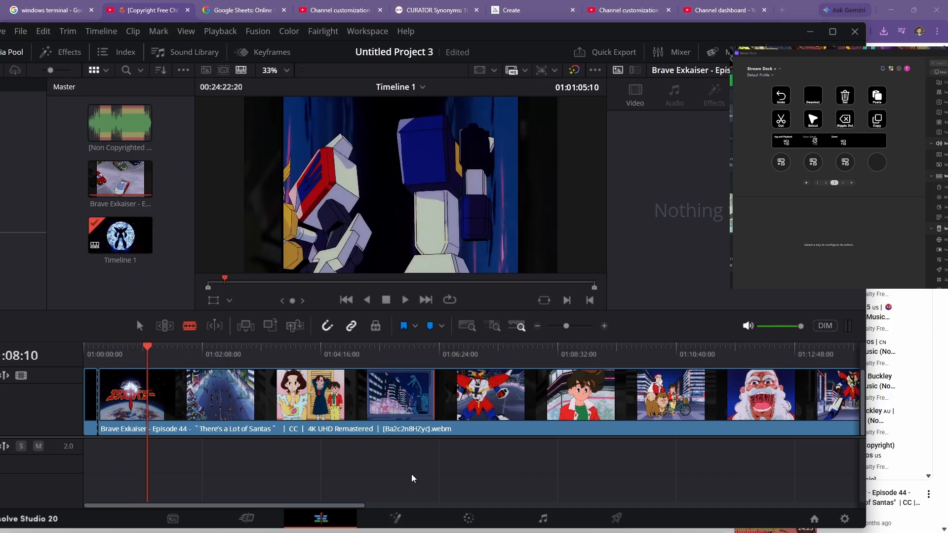
key("shift+Right")
key("shift+Right")
key("shift+Right")
key("shift+Right")
key("shift+Right")
key("shift+Right")
key("shift+Right")
key("shift+Right")
key("shift+Right")
key("shift+Right")
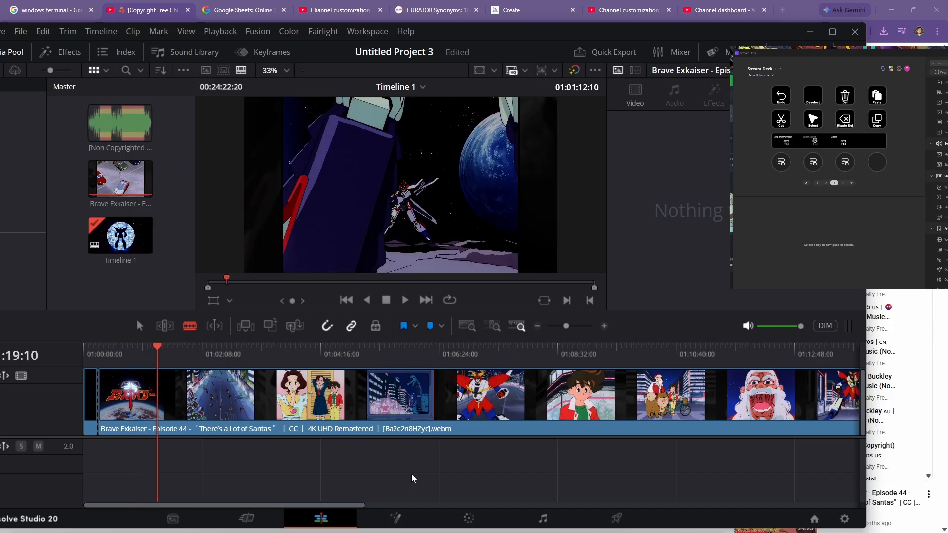
key("shift+Right")
key("shift+Right")
key("shift+Right")
key("shift+Right")
key("shift+Right")
key("shift+Right")
key("shift+Right")
key("shift+Right")
key("shift+Right")
key("shift+Right")
key("shift+Right")
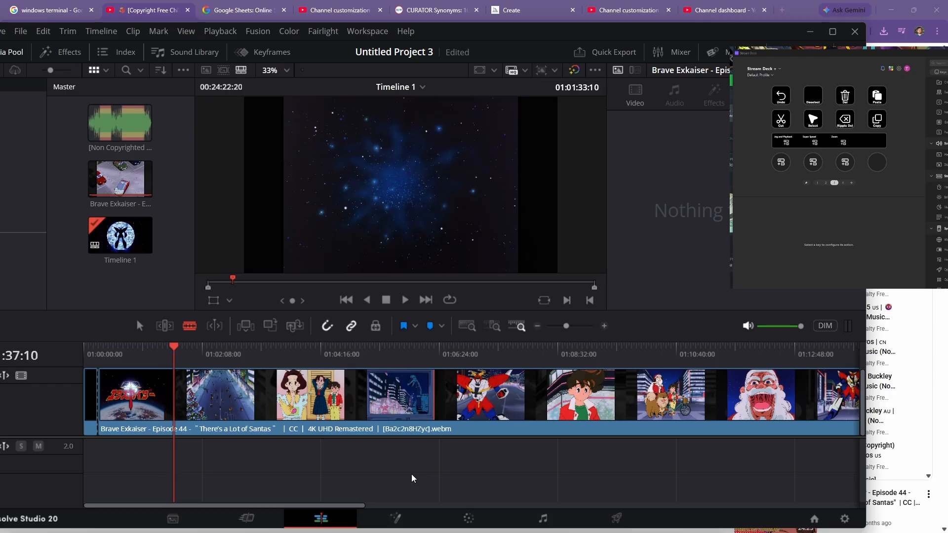
key("shift+Right")
key("shift+Right")
key("shift+Right")
key("shift+Right")
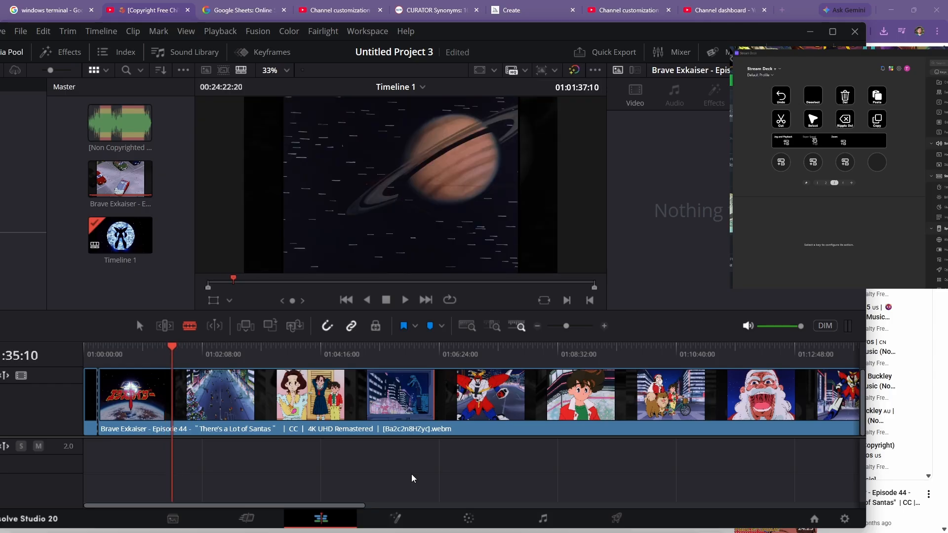
key("shift+Left")
key("shift+Left")
key("shift+Left")
key("shift+Left")
key("shift+Left")
key("shift+Left")
key("shift+Left")
key("shift+Left")
key("shift+Left")
key("shift+Left")
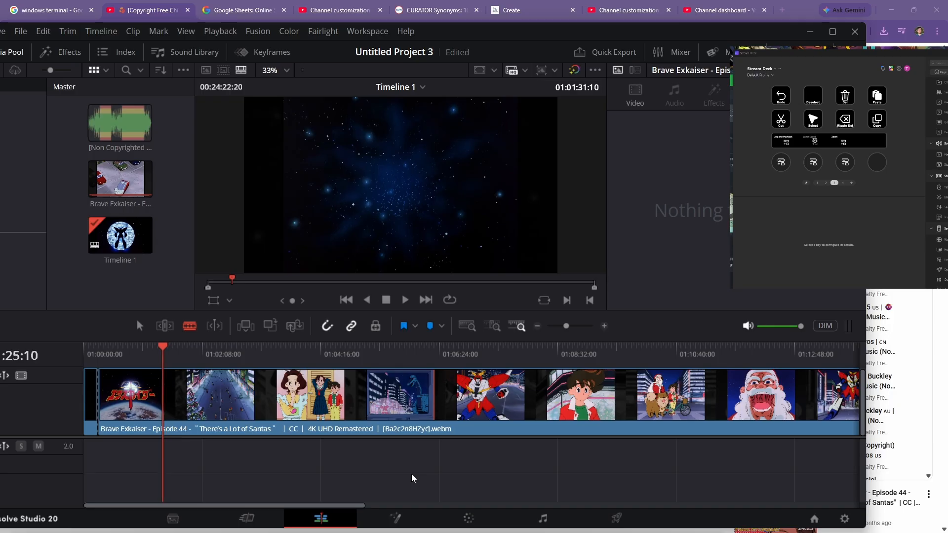
key("shift+Right")
key("shift+Right")
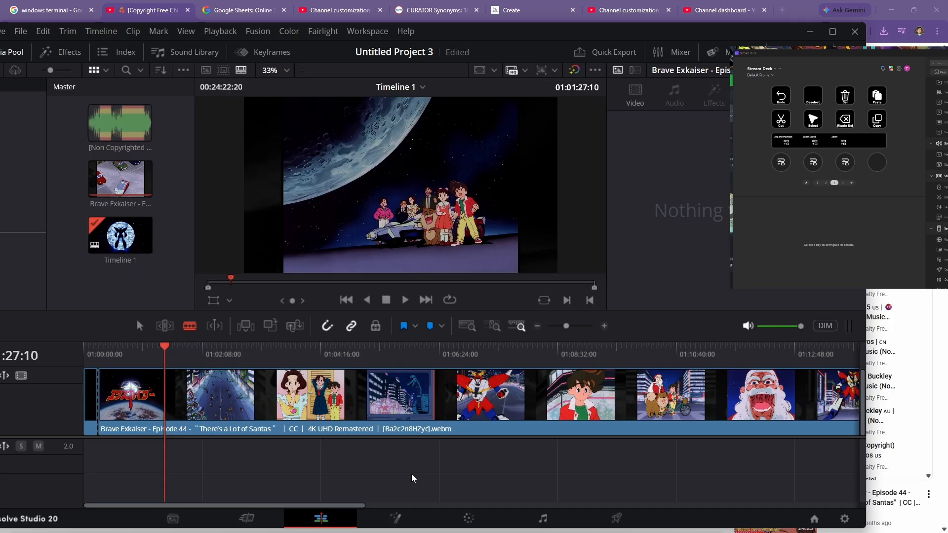
- Step frame by frame back and forth around the scene change, briefly toggling playback
key("Left")
key("Left")
key("Left")
key("Left")
key("Left")
key("Left")
key("Left")
key("Left")
key("Left")
key("Left")
key("Left")
key("Left")
key("Left")
key("Left")
key("Left")
key("Left")
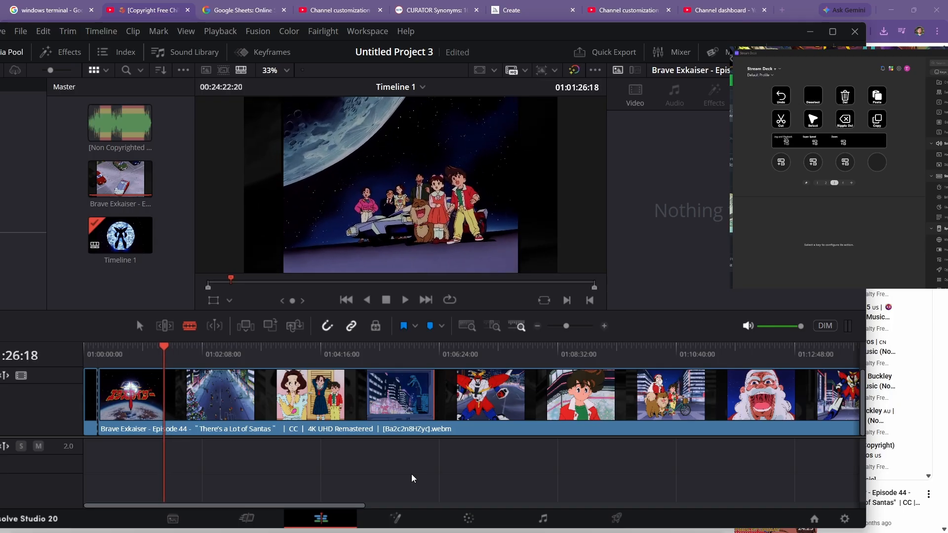
key("Right")
key("Right")
key("Right")
key("Right")
key("Right")
key("Right")
key("Right")
key("Right")
key("Right")
key("Right")
key("Right")
key("Right")
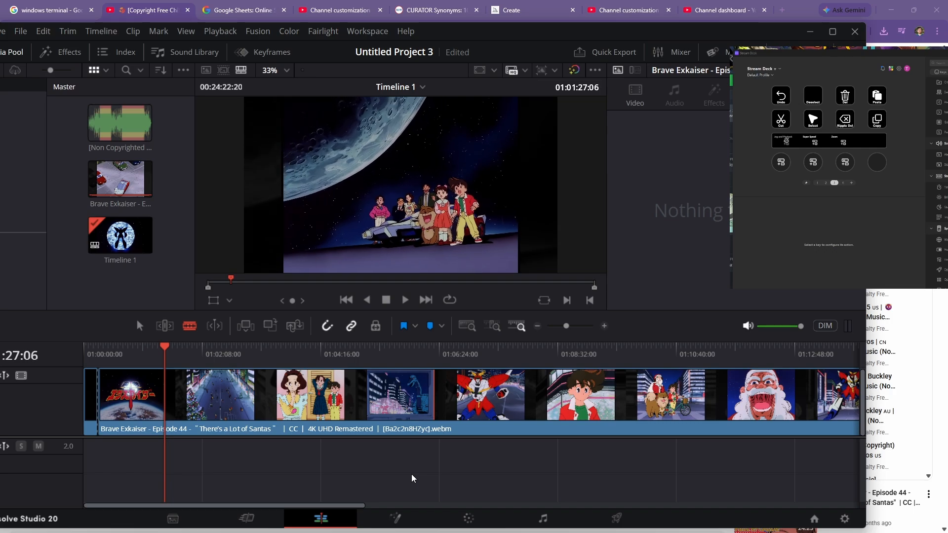
key("Right")
key("Right")
key("space")
key("space")
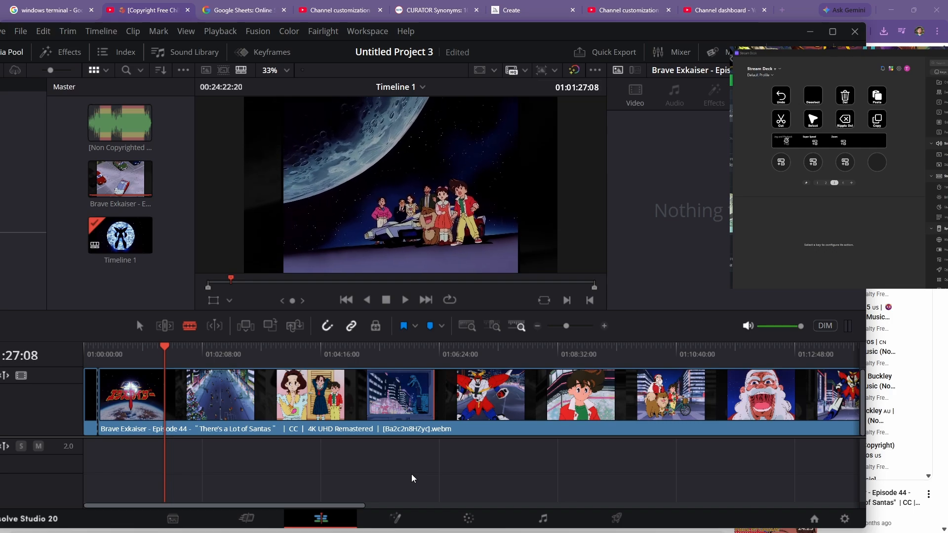
key("Right")
key("Right")
key("Right")
key("Right")
key("Right")
key("Right")
key("Right")
key("Right")
key("Right")
key("Right")
key("Right")
key("Right")
key("Right")
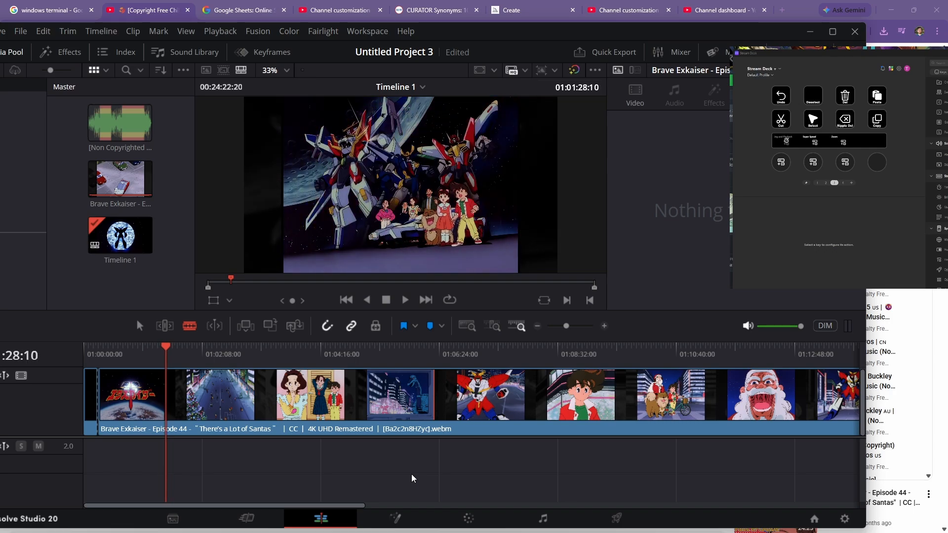
key("Left")
key("Left")
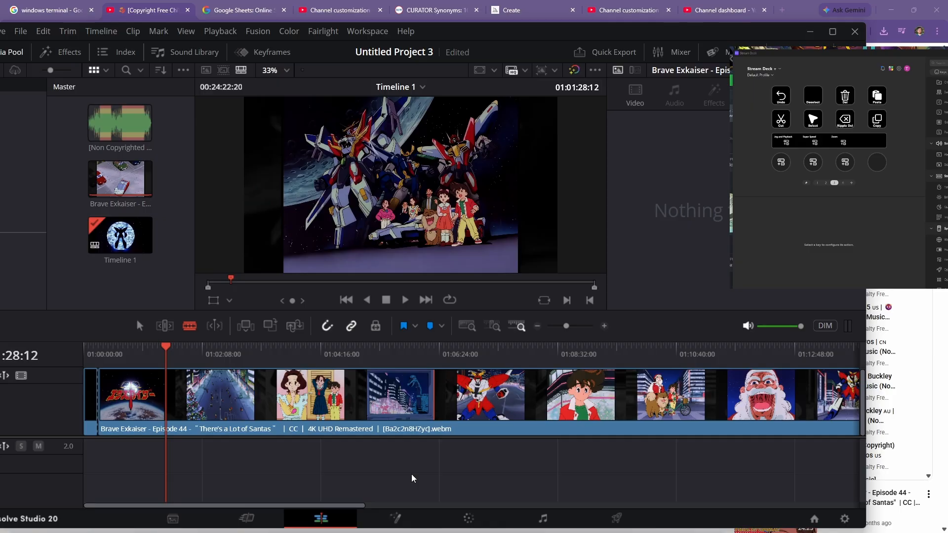
- Split the episode clip at the playhead and save the project
key("ctrl+b")
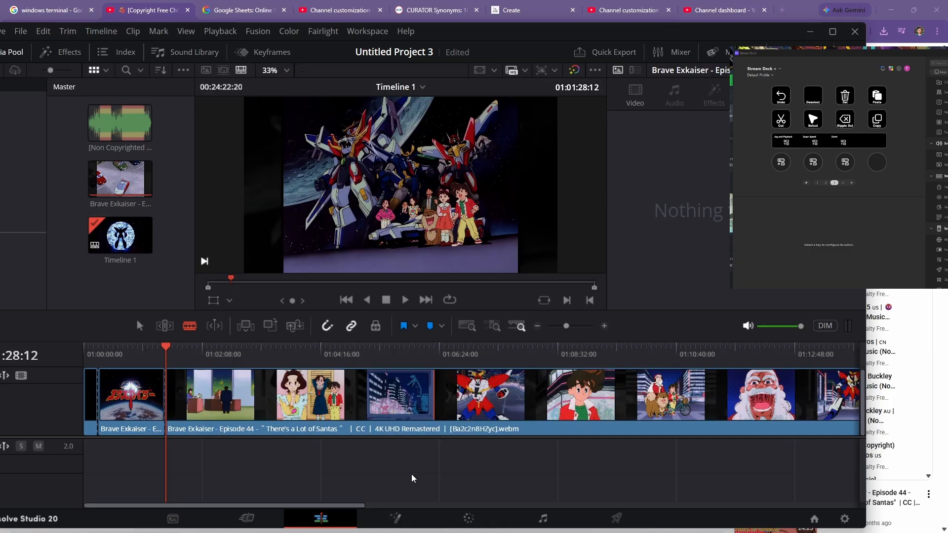
key("ctrl+s")
- Select the opening segment before the cut and move it onto a new video track above the main clip
key("Left")
key("Left")
key("Left")
key("Left")
key("shift+v")
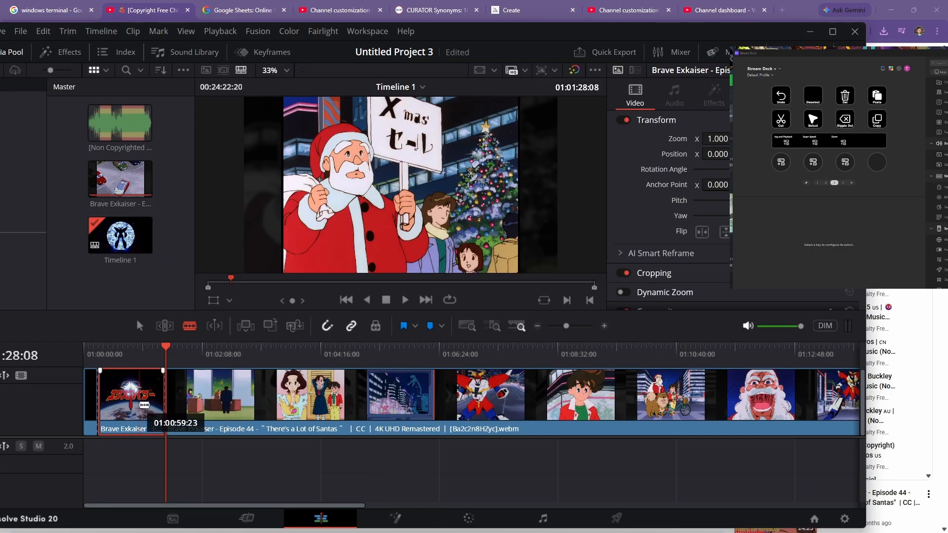
key("a")
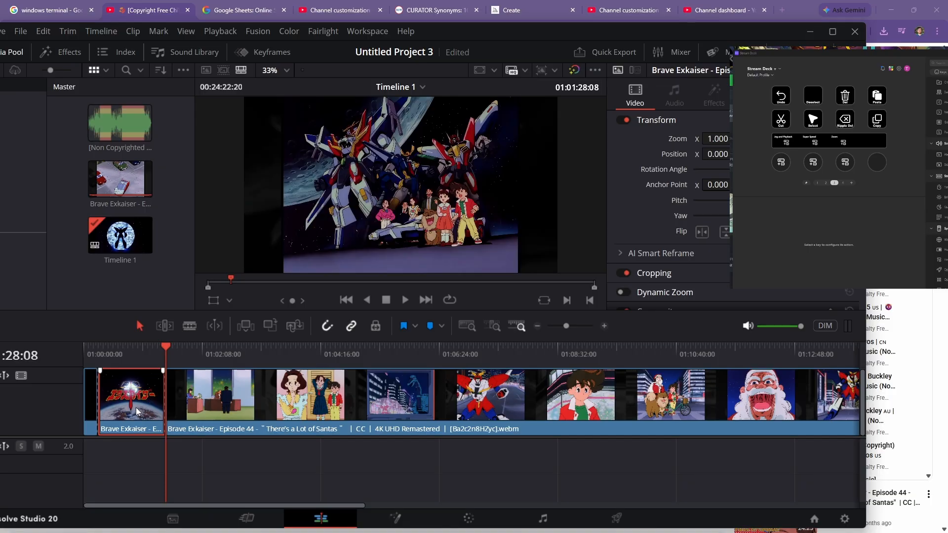
left_click_drag(136, 408, 131, 371)
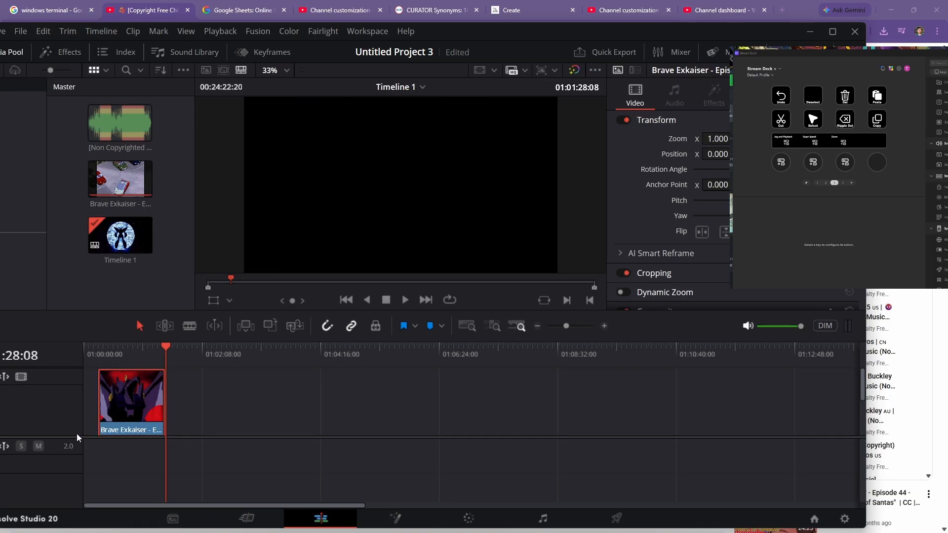
- Enlarge the timeline panel so both video tracks are shown
left_click_drag(77, 437, 88, 492)
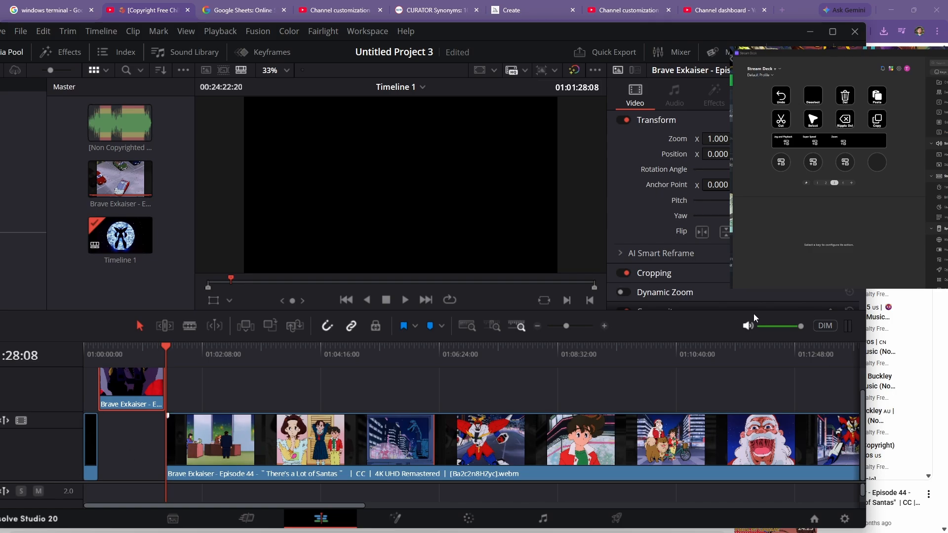
left_click_drag(755, 310, 135, 258)
left_click_drag(629, 251, 628, 255)
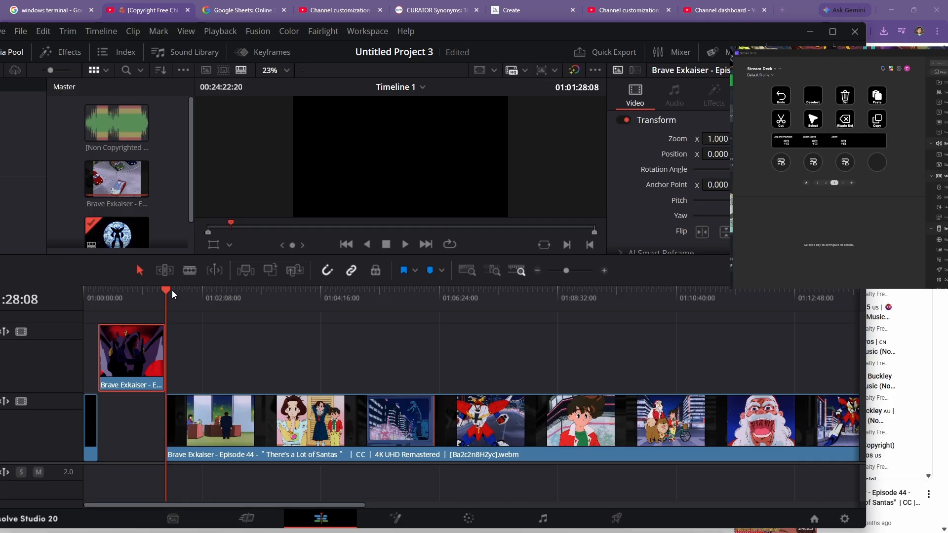
left_click_drag(167, 290, 128, 307)
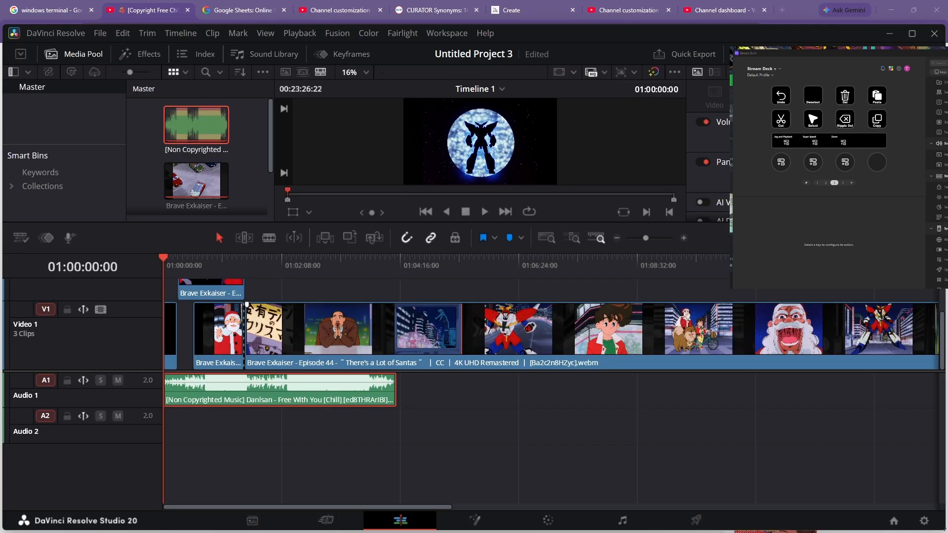
- Split the music clip on Audio 1 at about 01:01:45:23
mouse_move(444, 532)
left_click_drag(164, 262, 226, 260)
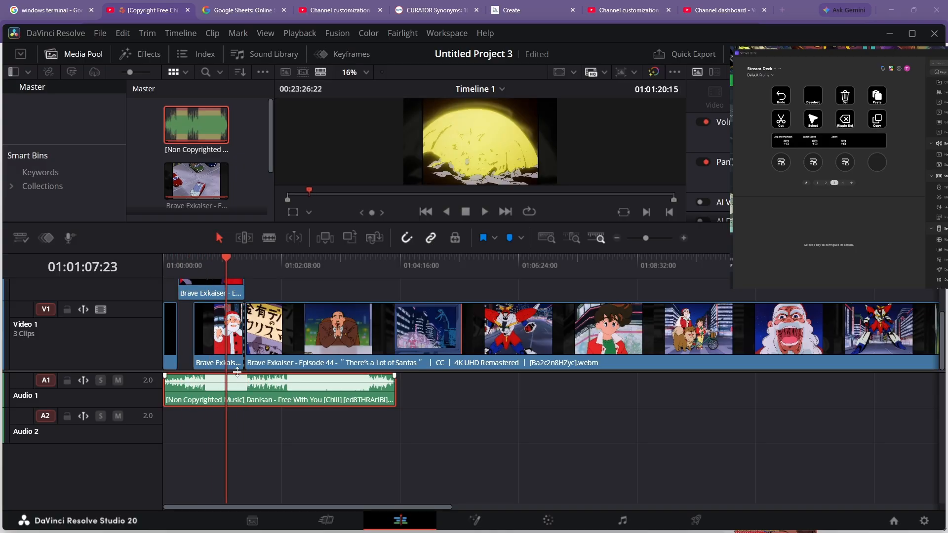
left_click_drag(227, 258, 262, 265)
key("ctrl+b")
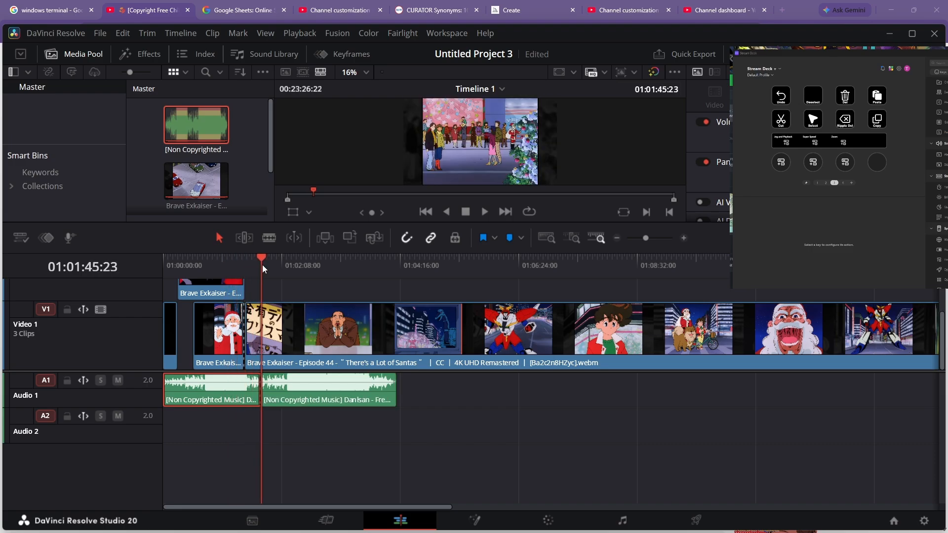
- Select the main episode clip and split it at about 01:02:03:07
left_click(286, 259)
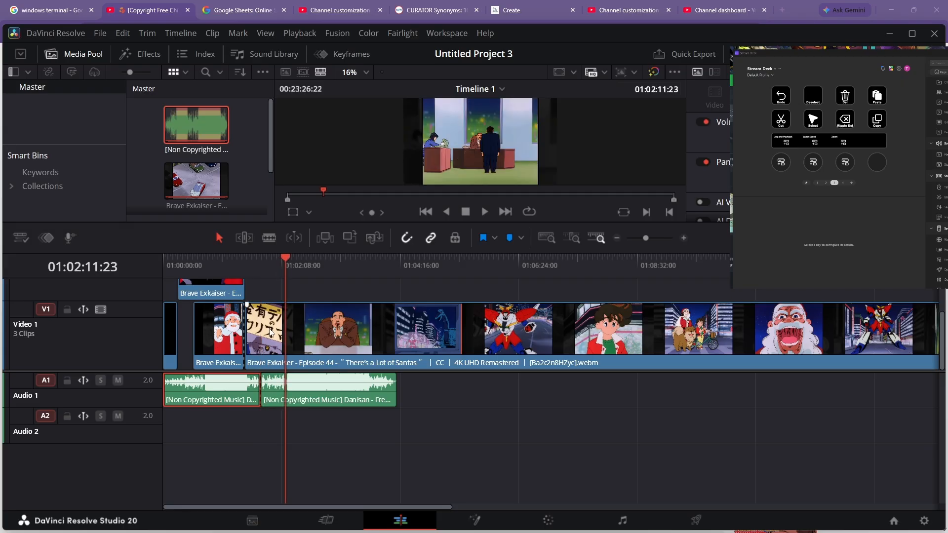
left_click(286, 339)
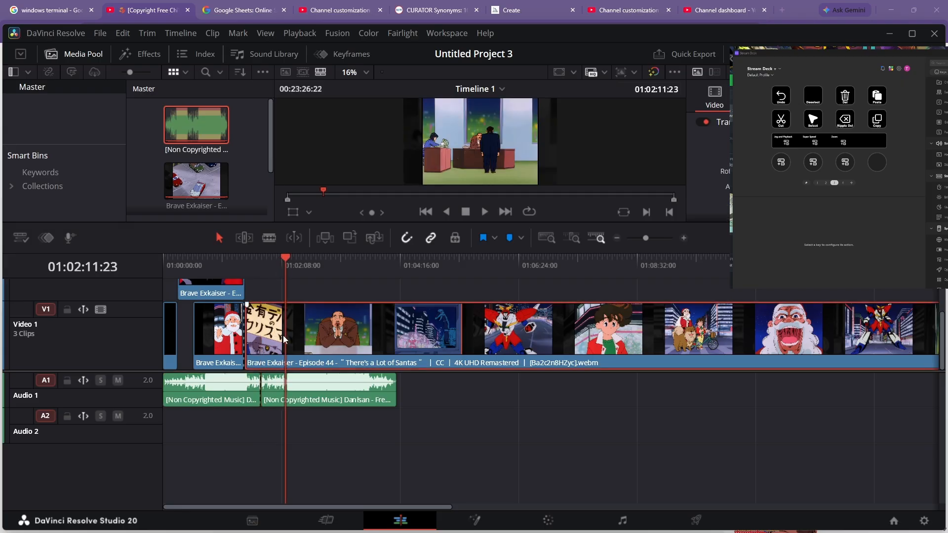
left_click_drag(289, 255, 269, 258)
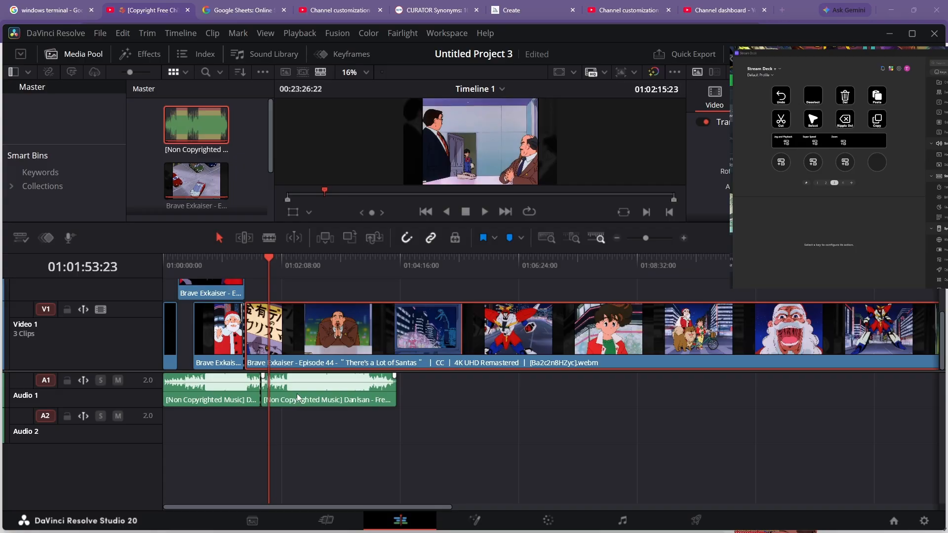
left_click(261, 258)
left_click(277, 260)
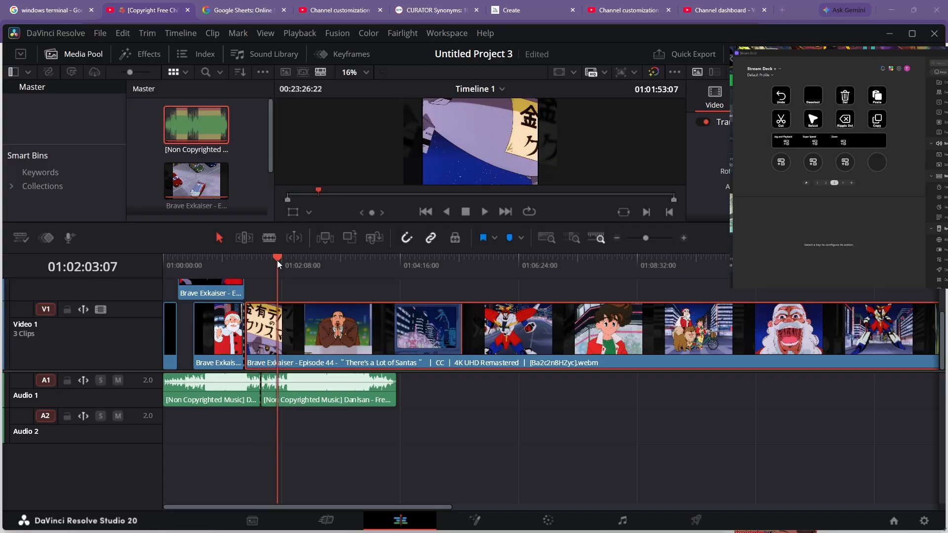
key("ctrl+b")
- Move the playhead around the new short segment to review it
left_click(289, 267)
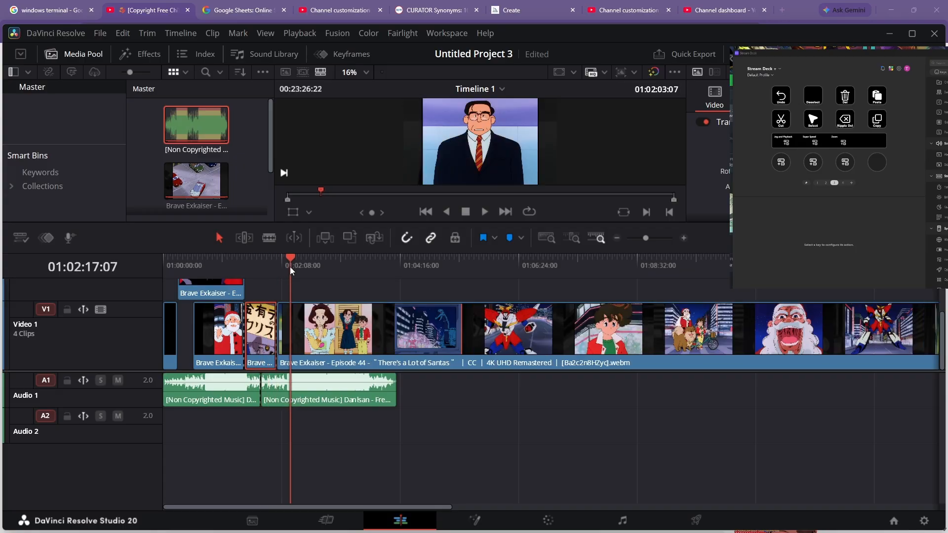
left_click(274, 266)
left_click(253, 266)
left_click(244, 266)
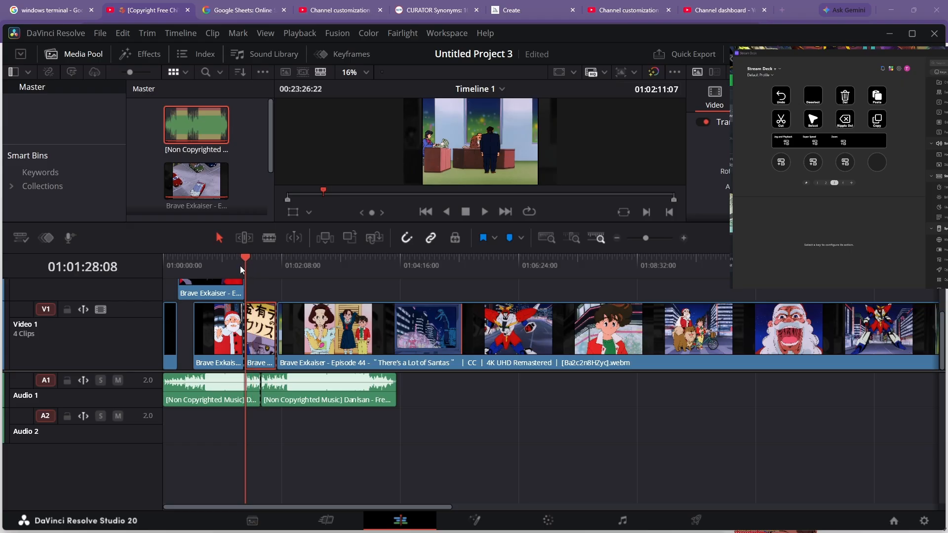
left_click(268, 267)
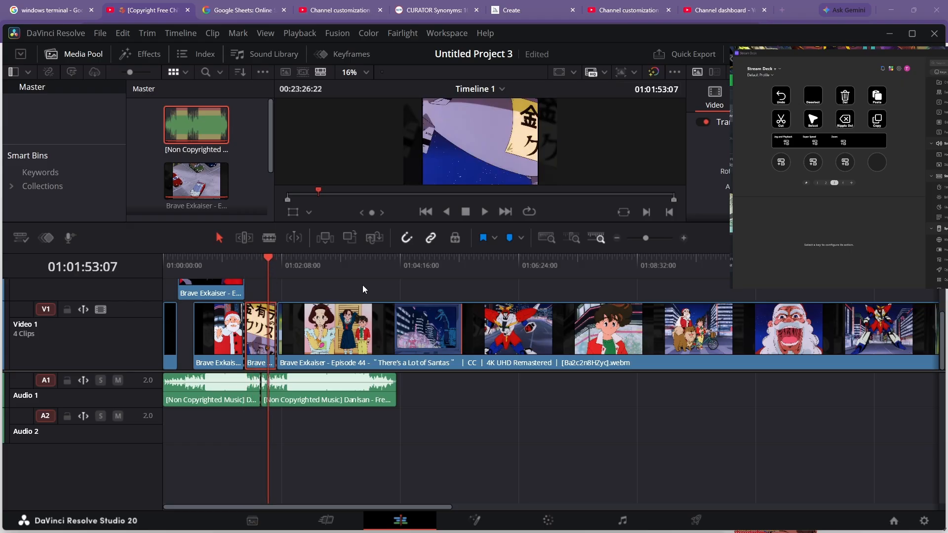
- Remove the short video segment, slide the remaining episode clip left to close the gap, and save
key("Delete")
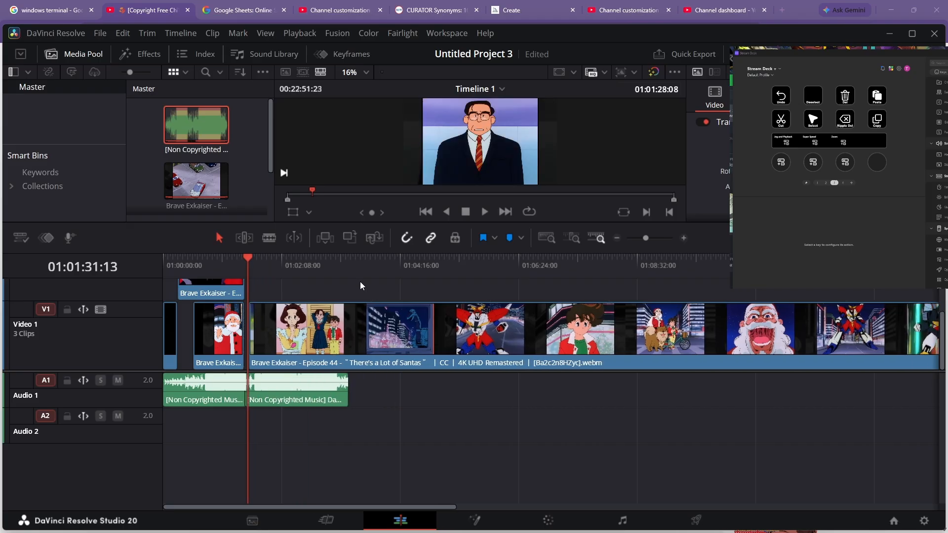
key("ctrl+z")
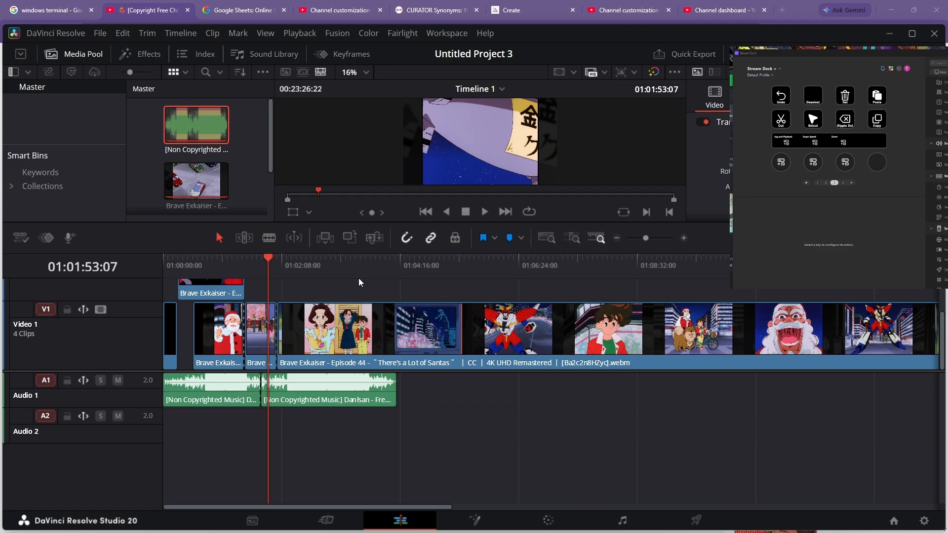
key("BackSpace")
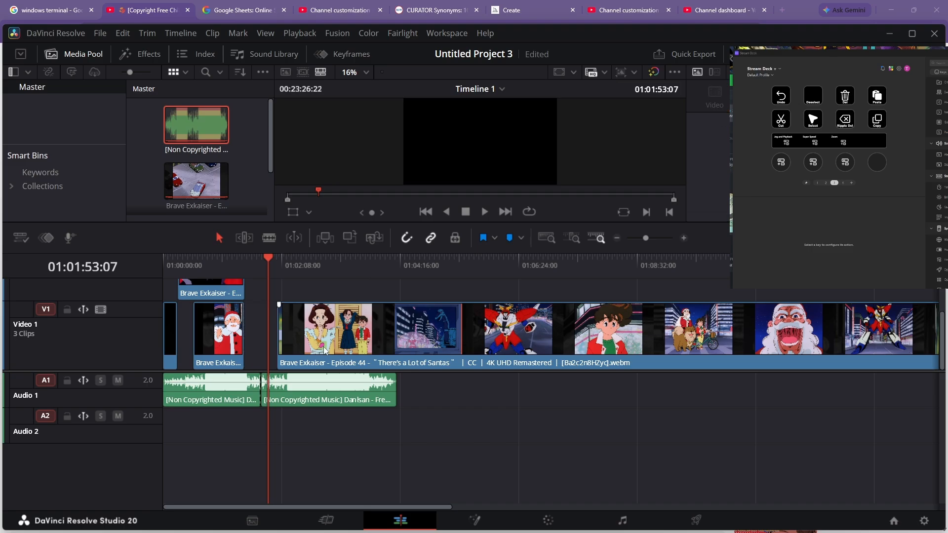
left_click_drag(326, 350, 292, 348)
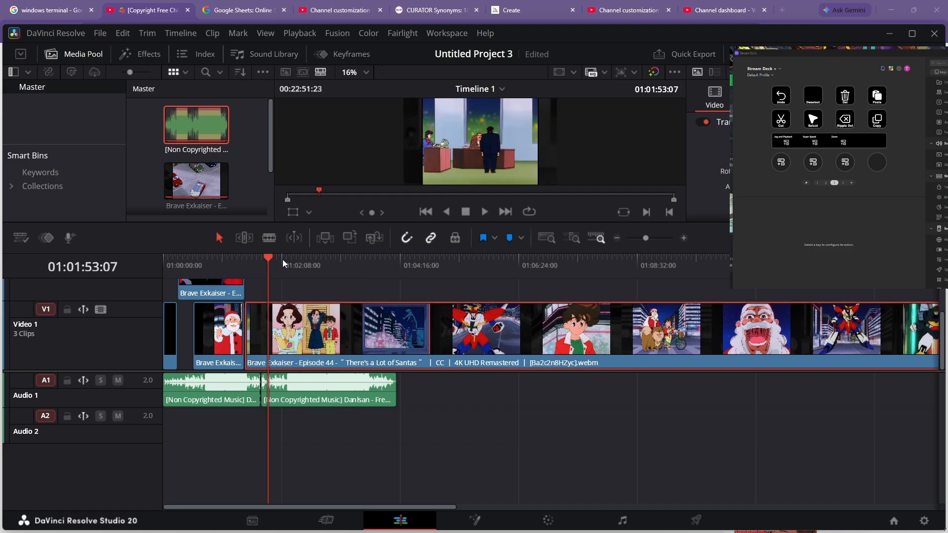
key("ctrl+s")
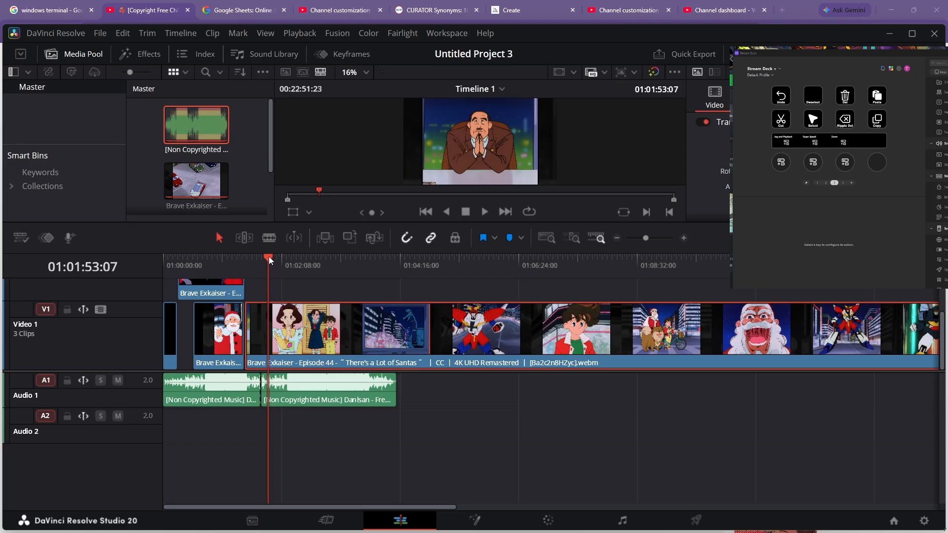
- Move the playhead just past the cut and select the opening segment on the upper track
mouse_move(266, 260)
left_mouse_down()
mouse_move(290, 263)
mouse_move(279, 266)
left_mouse_up()
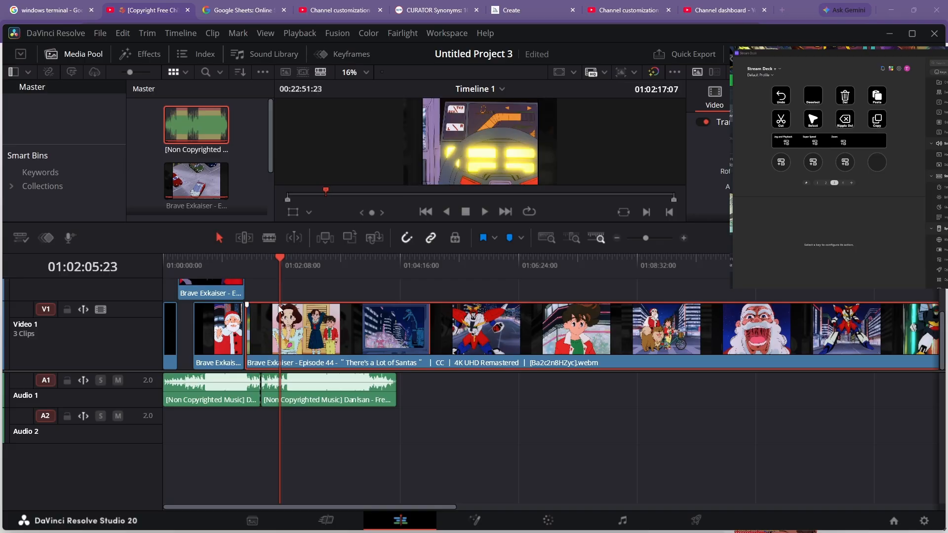
left_click(221, 293)
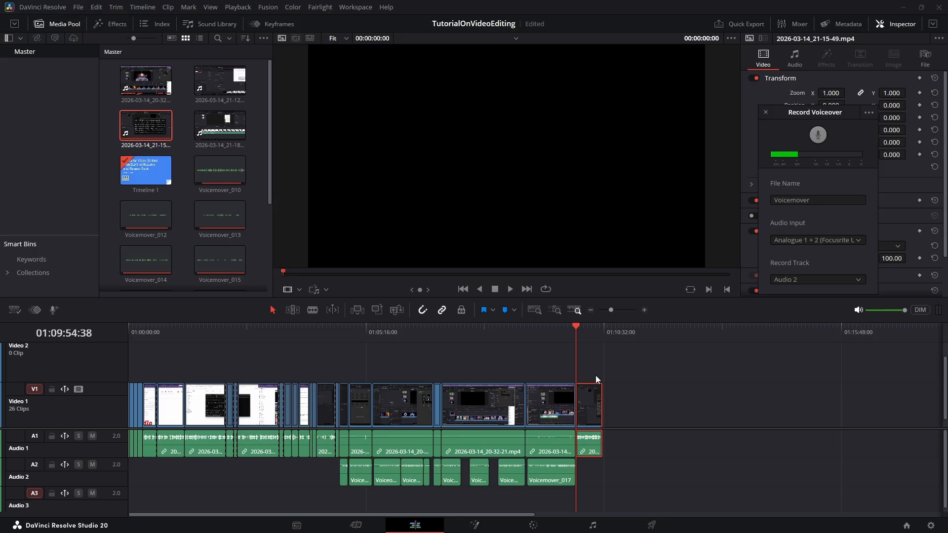
- In the TutorialOnVideoEditing project, move the last clip on Video 1 earlier in the timeline
left_click_drag(582, 331, 324, 375)
left_click_drag(368, 369, 588, 405)
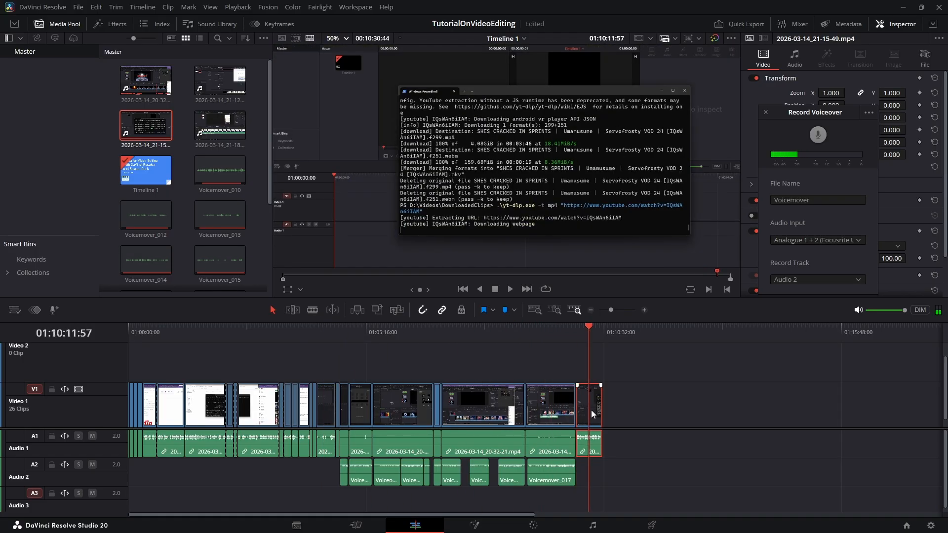
left_click_drag(591, 410, 325, 413)
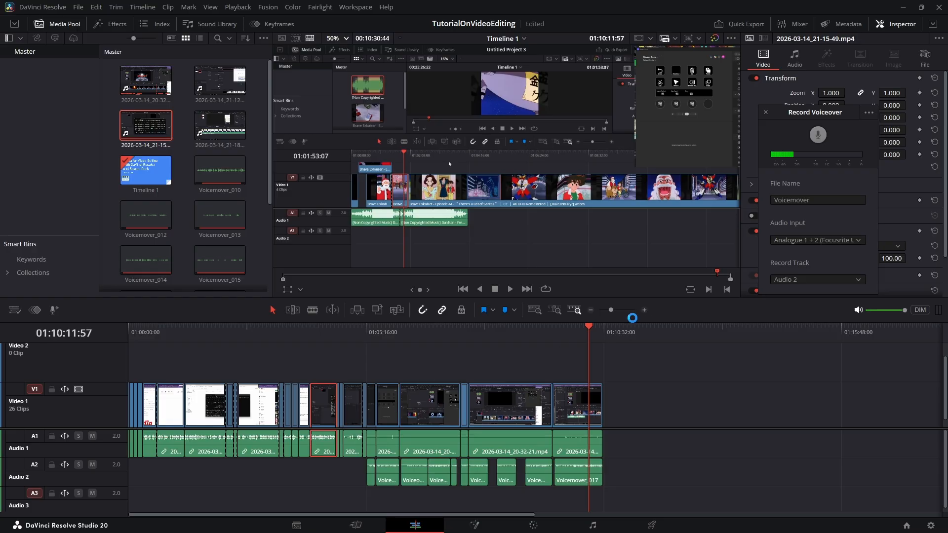
- Move the 2026-03-14_21-15-49 clip on Video 1 later in the timeline
left_click_drag(612, 311, 617, 313)
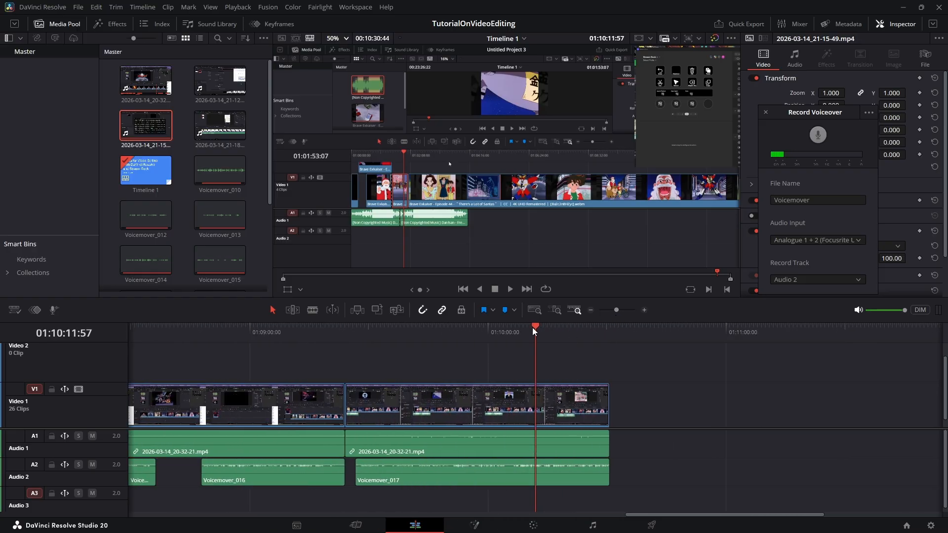
left_click_drag(532, 328, 852, 407)
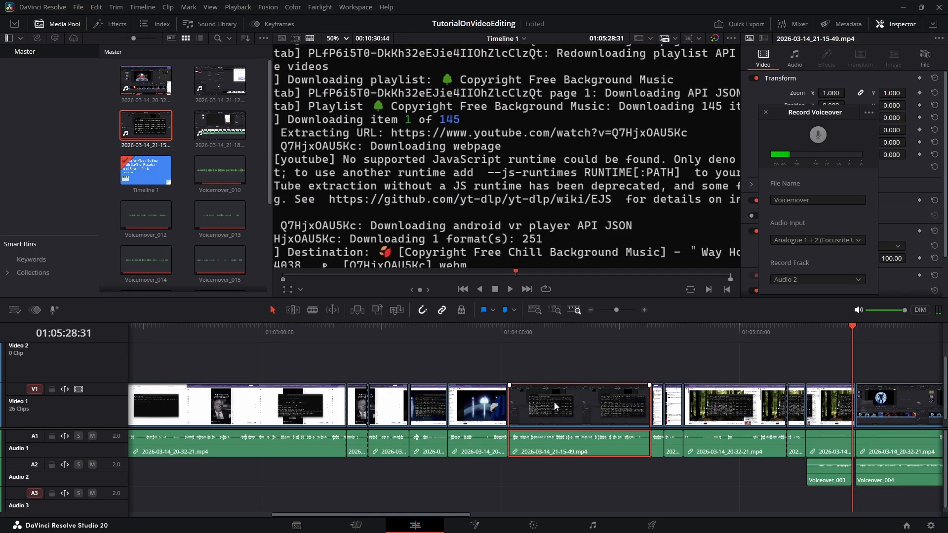
left_click_drag(557, 406, 708, 408)
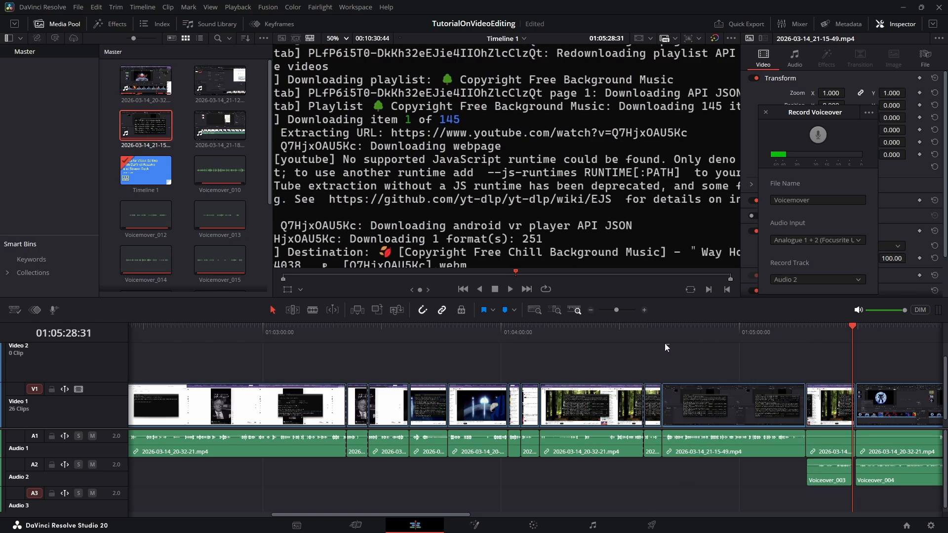
- Shift the same clip further right past the short following clip so it sits against the next clip
left_click_drag(664, 340, 637, 334)
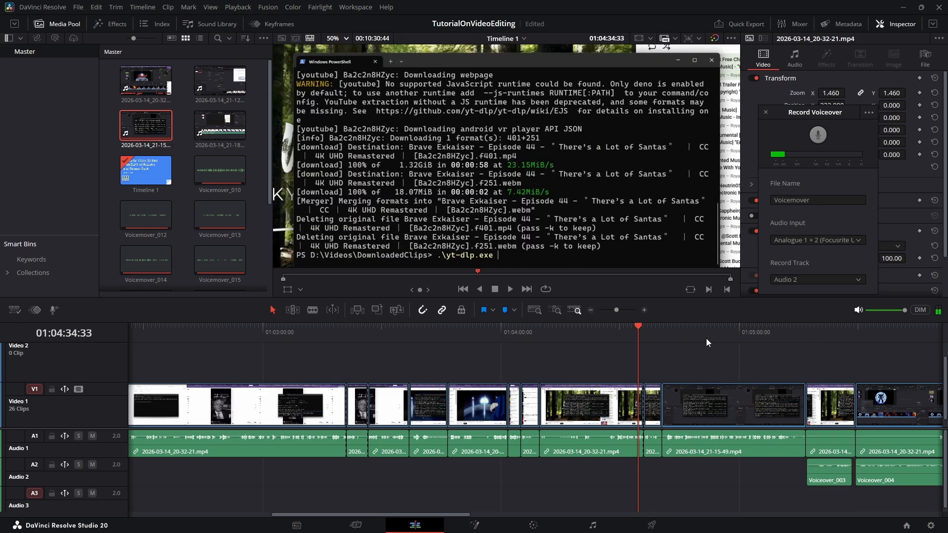
mouse_move(765, 337)
left_mouse_down()
mouse_move(872, 344)
mouse_move(774, 350)
left_mouse_up()
left_click_drag(719, 403, 772, 401)
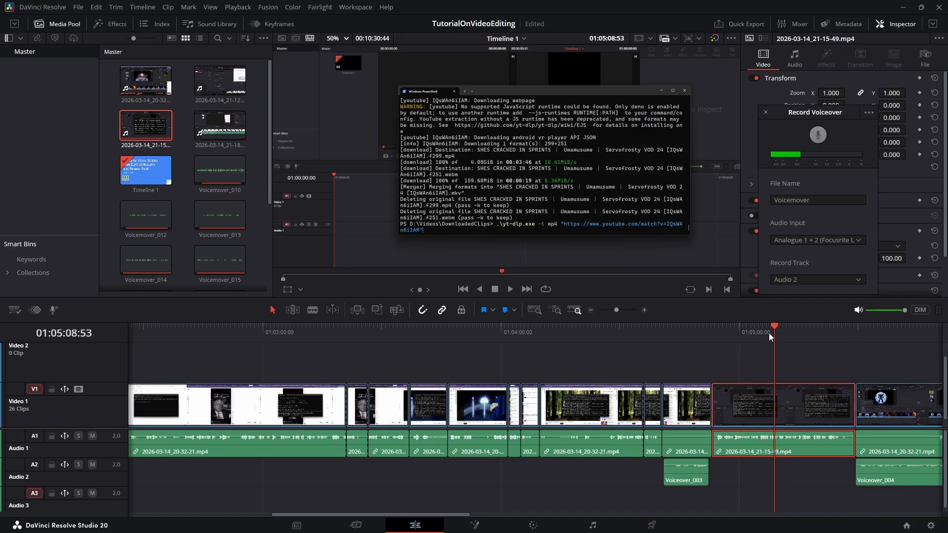
left_click_drag(775, 328, 711, 330)
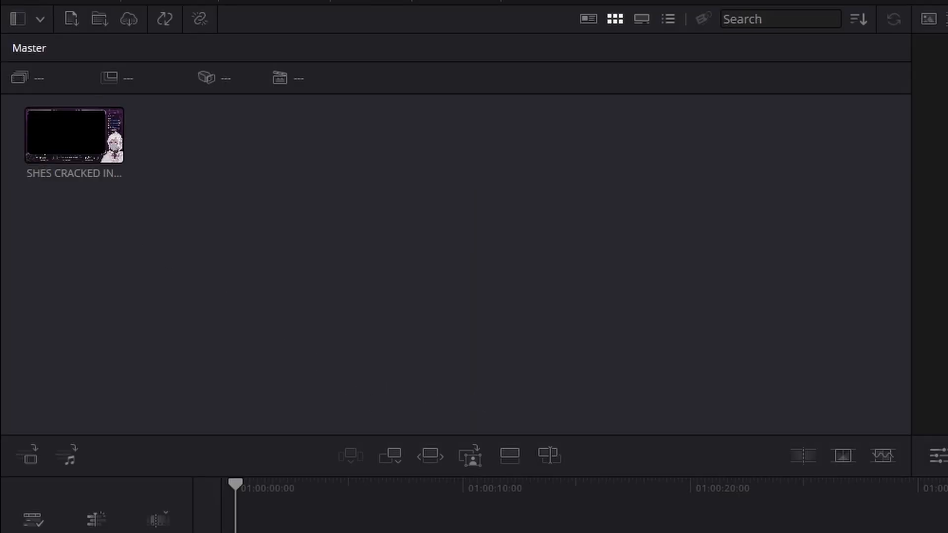
- In the new project, add the SHES CRACKED IN SPRINTS clip from the media pool to a new timeline
left_click(87, 154)
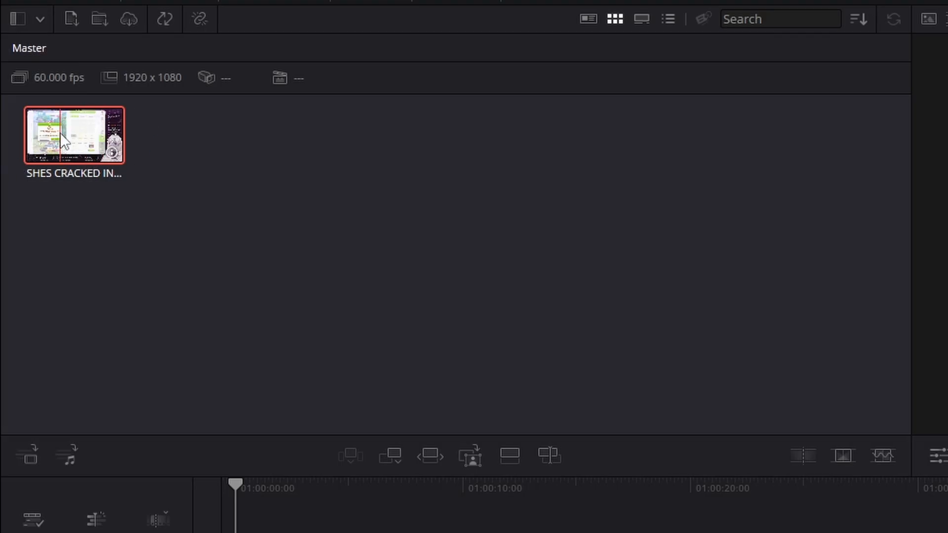
left_click_drag(61, 134, 329, 532)
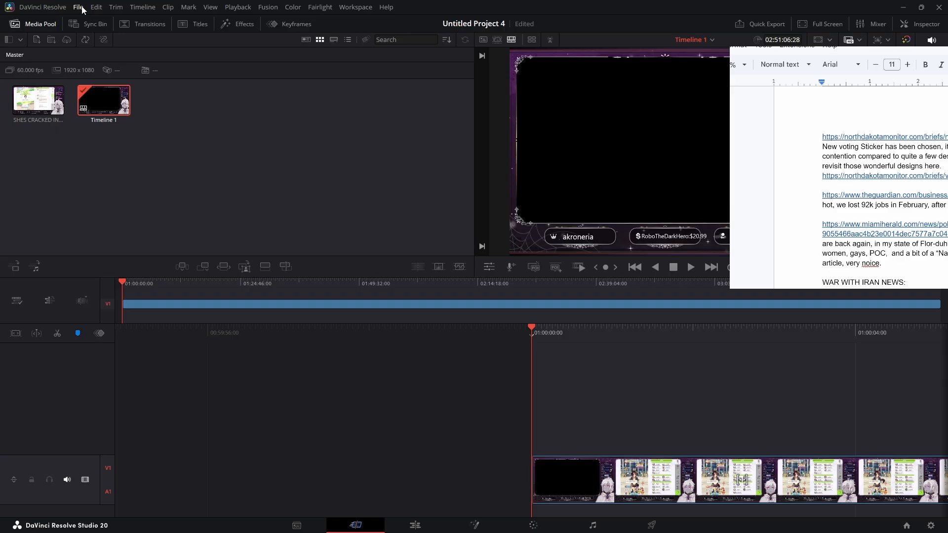
- Enable vertical resolution for the timeline in the project settings and save them
left_click(78, 7)
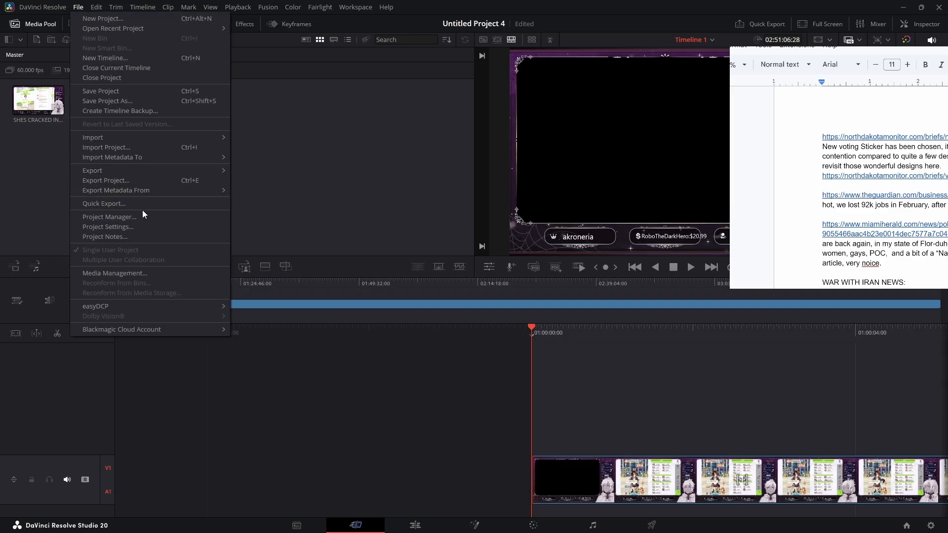
left_click(134, 229)
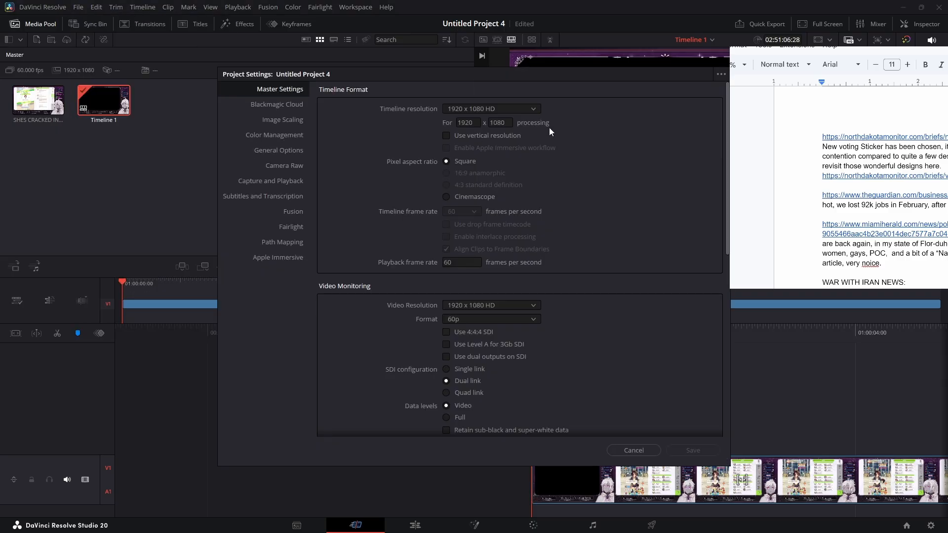
left_click(506, 137)
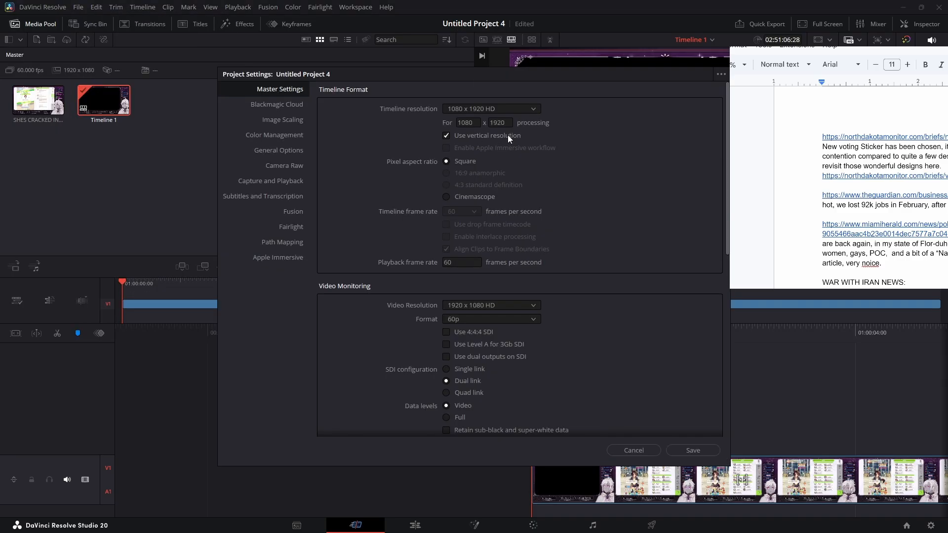
left_click(698, 448)
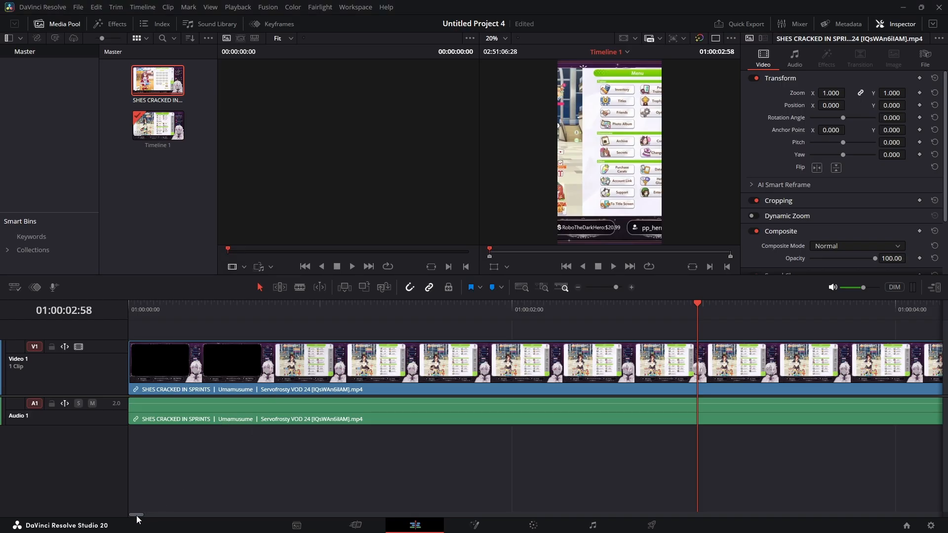
- Play the timeline briefly while raising the playback volume
left_click_drag(136, 515, 137, 517)
key("space")
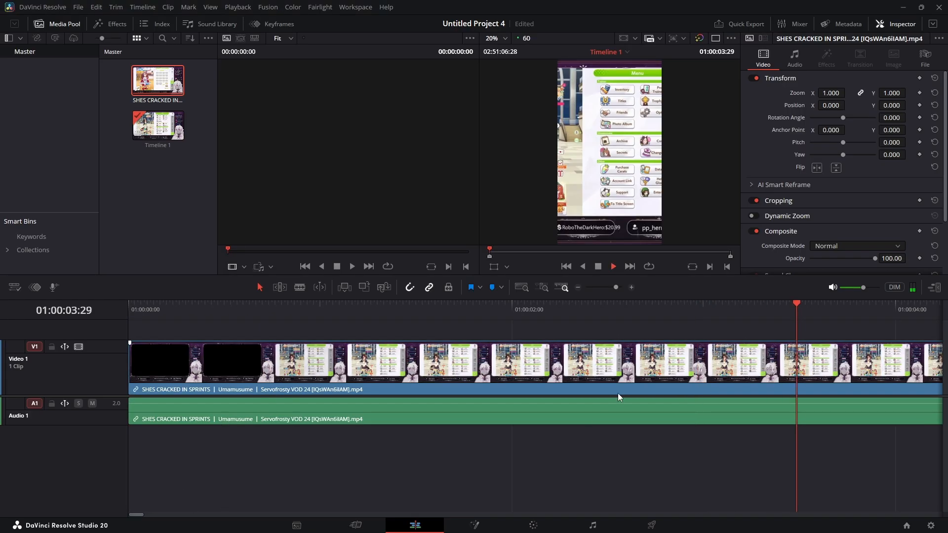
left_click_drag(863, 287, 885, 288)
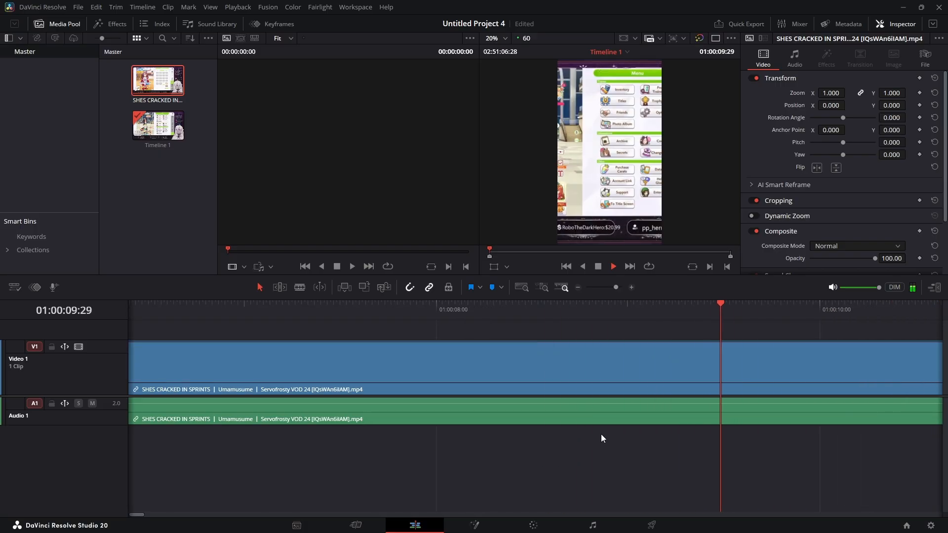
key("space")
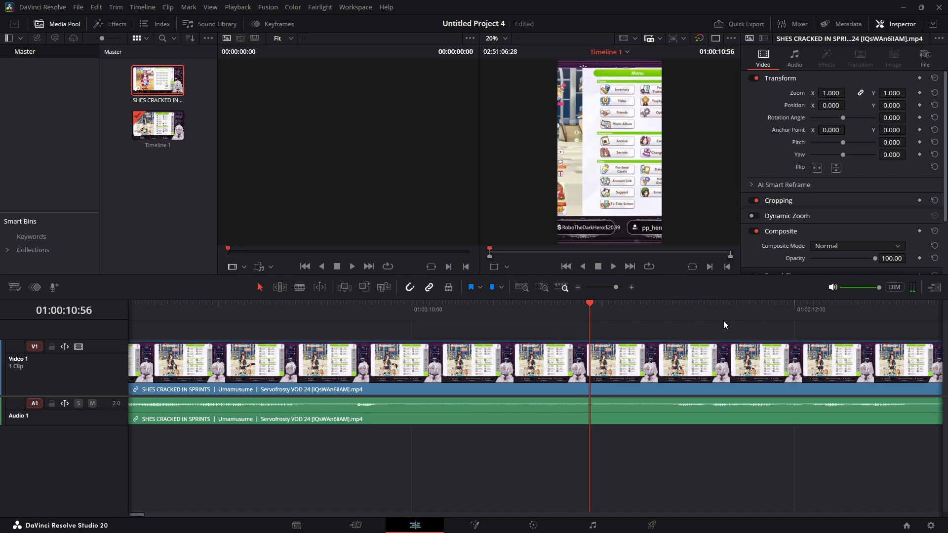
- Step the playhead forward through the clip in larger jumps to review the footage
key("shift+Right")
key("shift+Right")
key("shift+Right")
key("shift+Right")
key("shift+Right")
key("shift+Right")
key("shift+Right")
key("shift+Right")
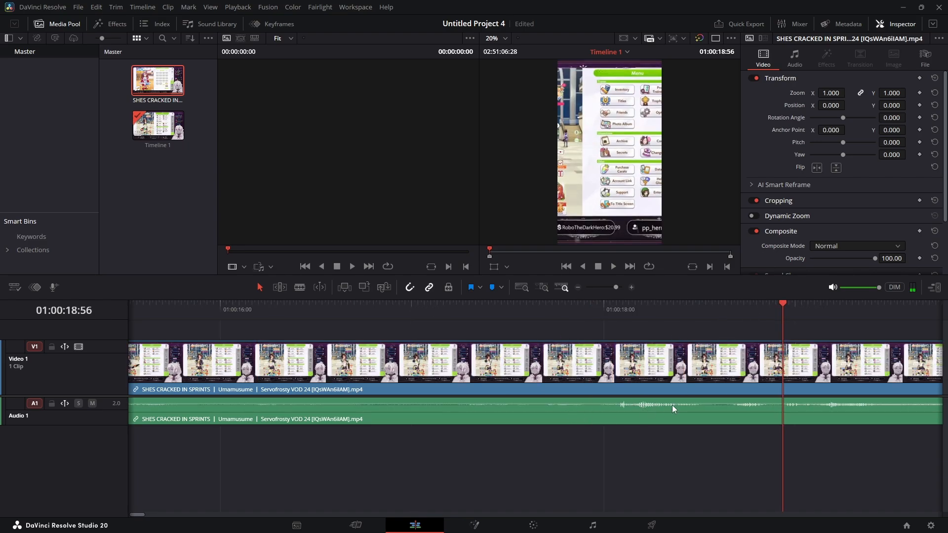
key("shift+Right")
key("shift+Right")
key("shift+Right")
key("shift+Right")
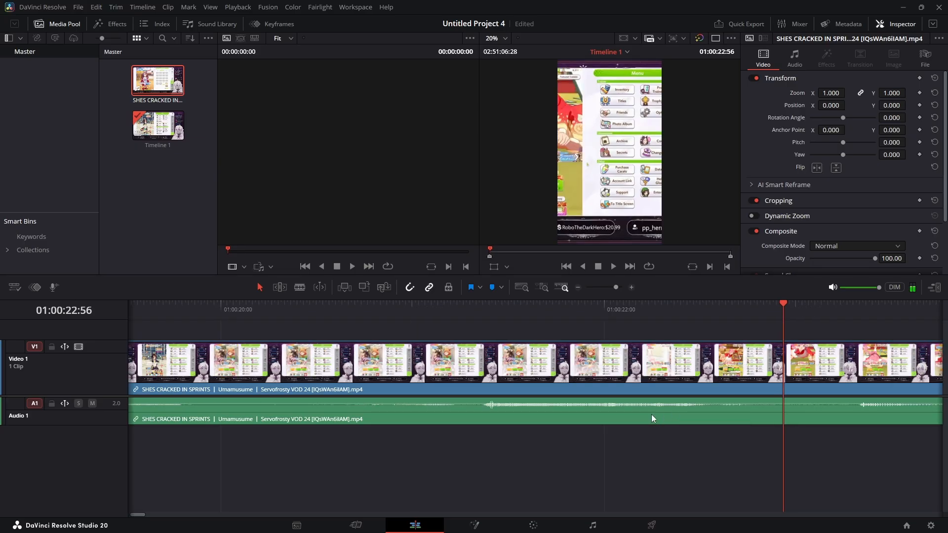
key("shift+Right")
key("shift+Right")
key("shift+Right")
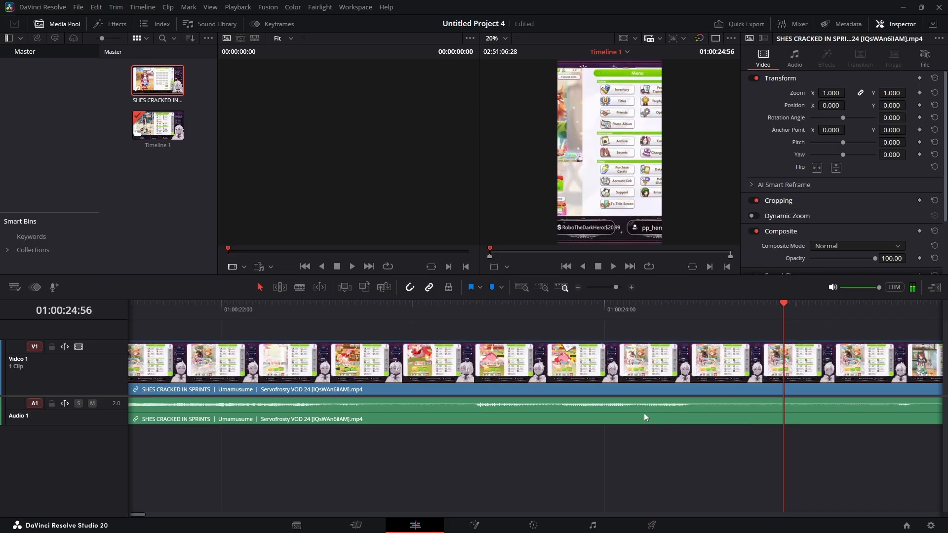
key("shift+Right")
key("shift+Right")
key("shift+Right")
key("shift+Right")
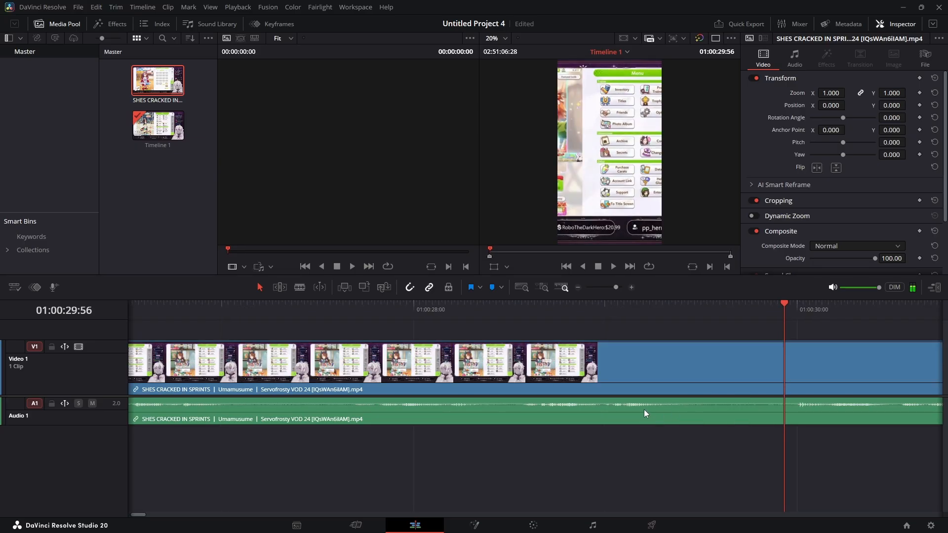
key("shift+Right")
key("shift+Right")
key("shift+Right")
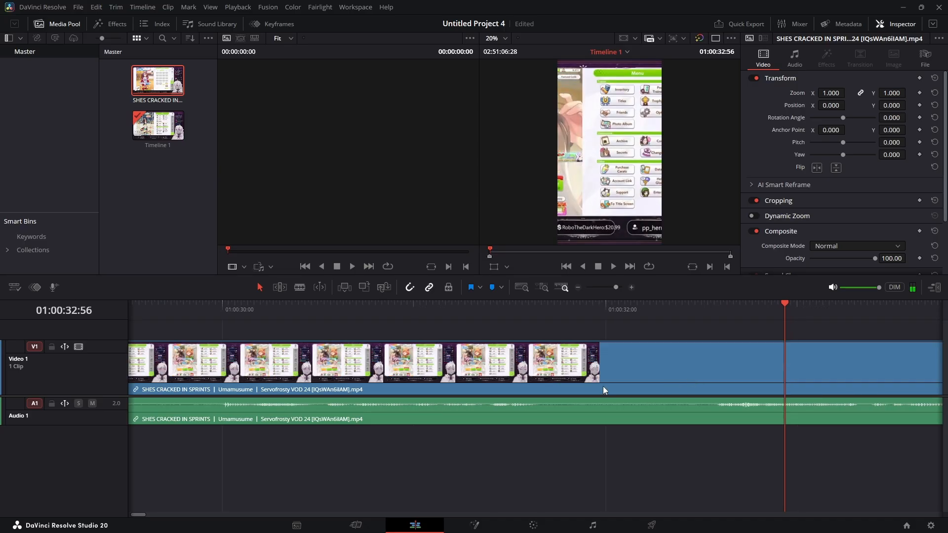
key("shift+Right")
key("shift+Right")
key("shift+Right")
key("shift+Right")
key("shift+Right")
key("shift+Right")
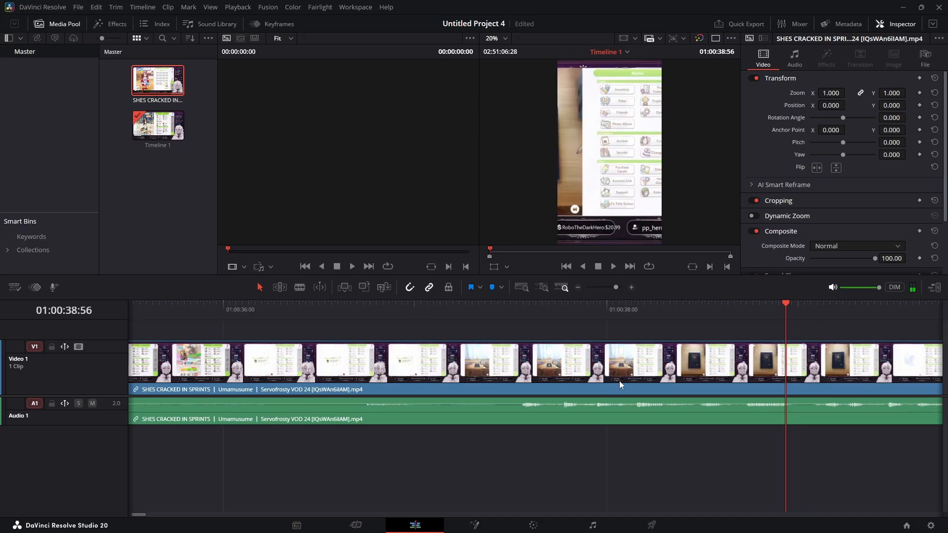
- Split the clip at about 01:00:37:32 on both tracks and save the project
key("Left")
key("Left")
key("Left")
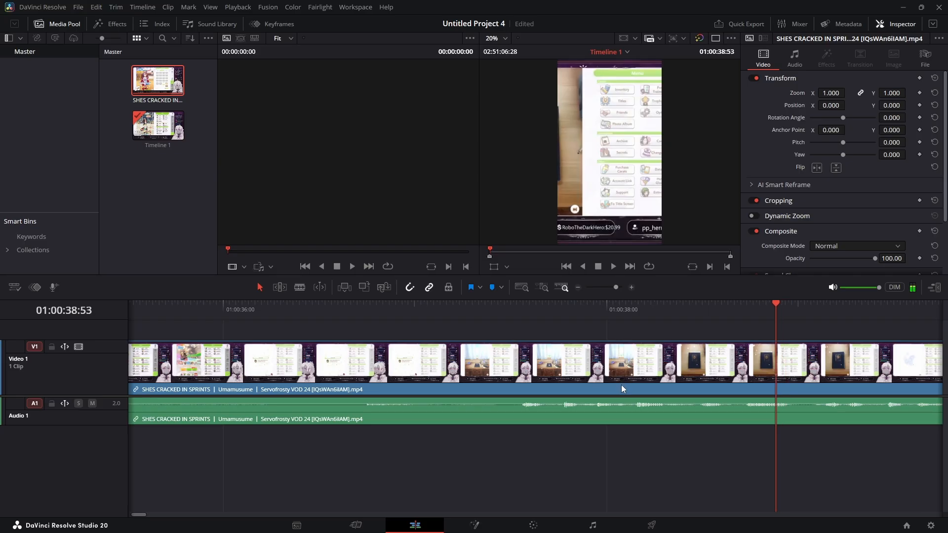
key("shift+Left")
key("shift+Left")
key("space")
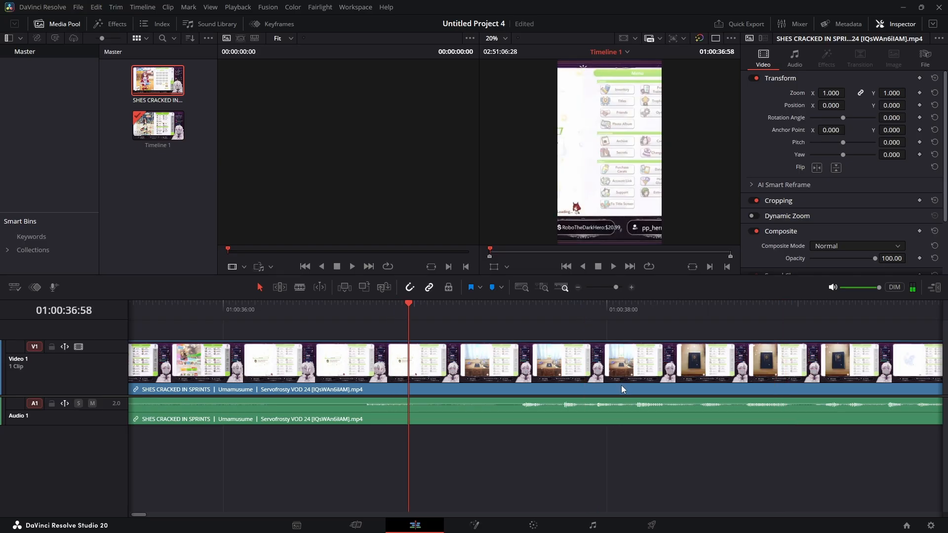
key("Left")
key("Left")
key("Left")
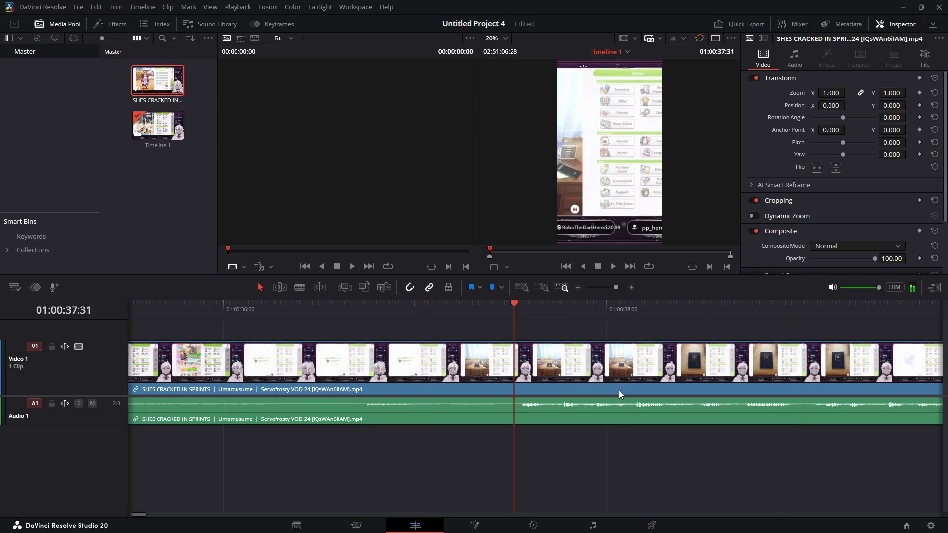
key("Right")
key("Right")
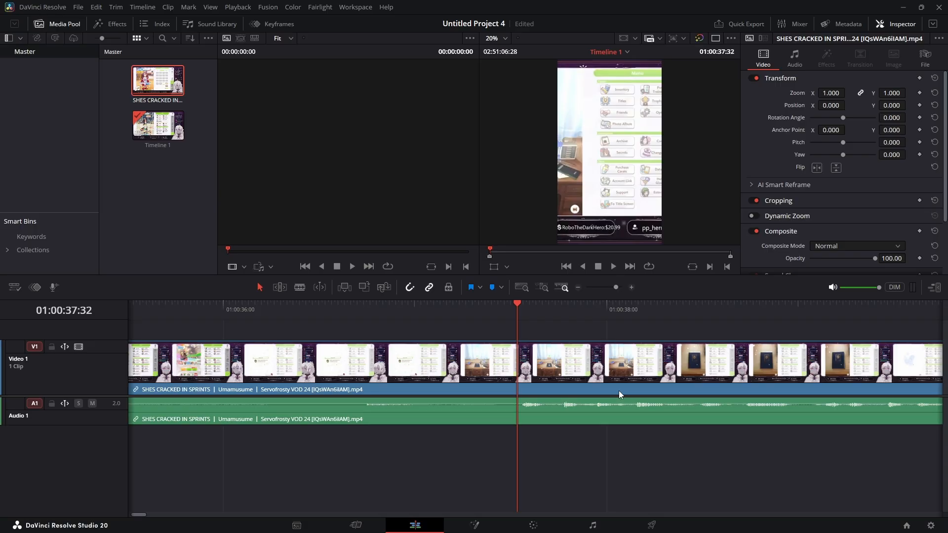
left_click(620, 392)
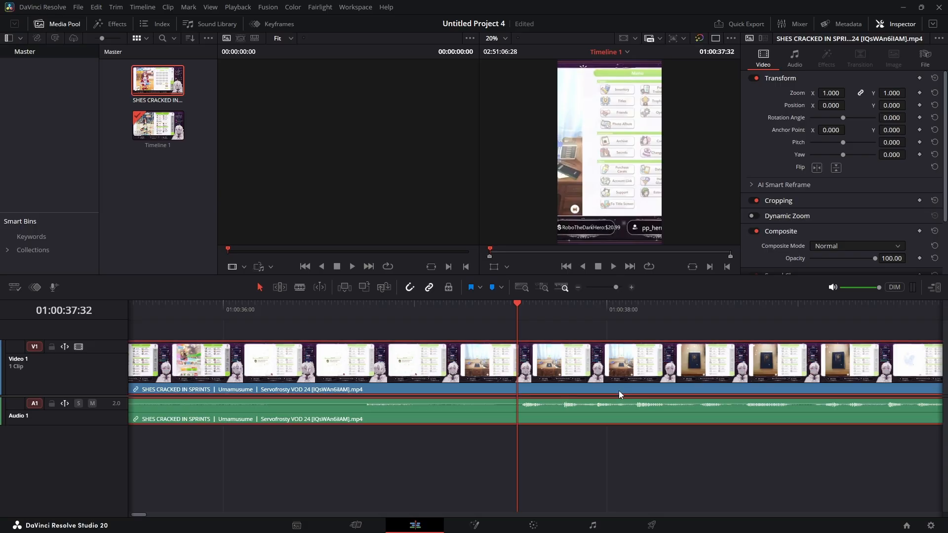
key("ctrl+b")
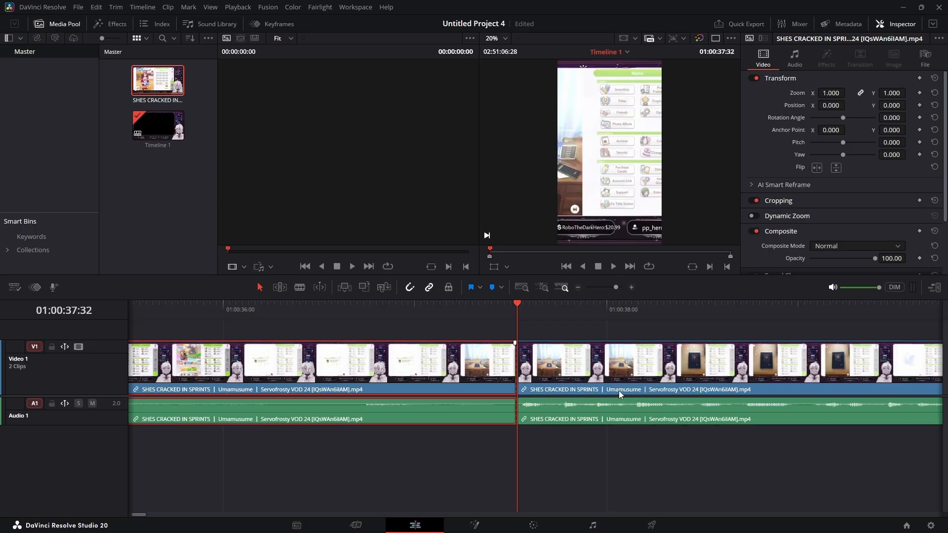
key("ctrl+s")
- Ripple-delete the opening segment before the cut and return the playhead to the timeline start
key("Left")
key("Left")
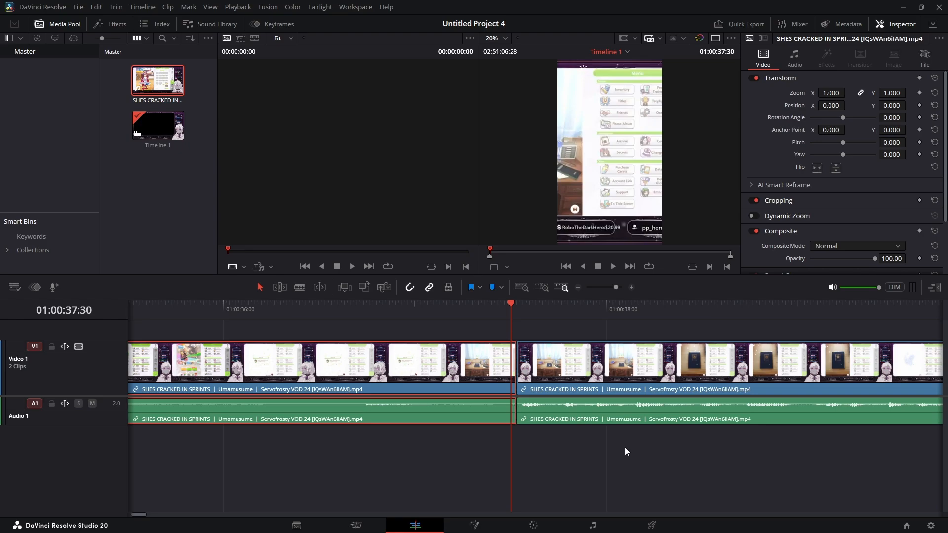
key("Delete")
key("Home")
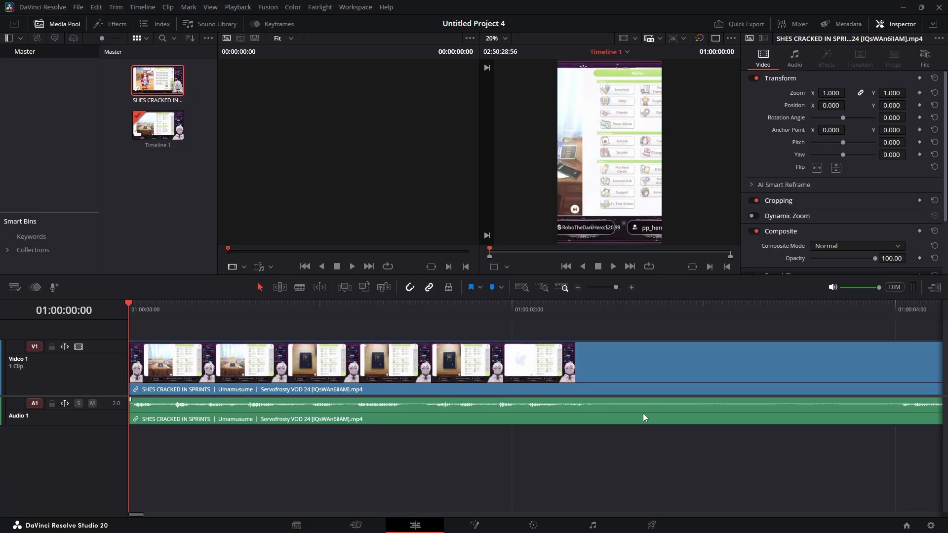
- Step the playhead forward from the start to review the trimmed clip
key("shift+Right")
key("shift+Right")
key("shift+Right")
key("shift+Right")
key("shift+Right")
key("shift+Right")
key("shift+Right")
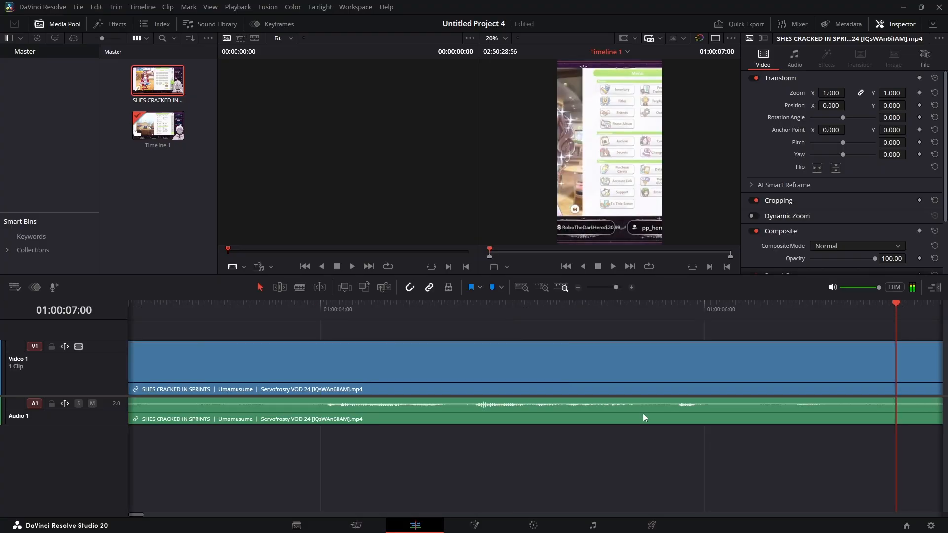
key("Home")
key("shift+Right")
key("shift+Left")
key("shift+Right")
key("shift+Right")
key("shift+Right")
key("shift+Right")
key("shift+Right")
key("shift+Right")
key("shift+Right")
key("shift+Right")
key("shift+Right")
key("shift+Right")
key("shift+Right")
key("shift+Right")
key("shift+Right")
key("shift+Right")
key("shift+Right")
key("shift+Right")
key("shift+Right")
key("shift+Right")
key("shift+Right")
key("shift+Right")
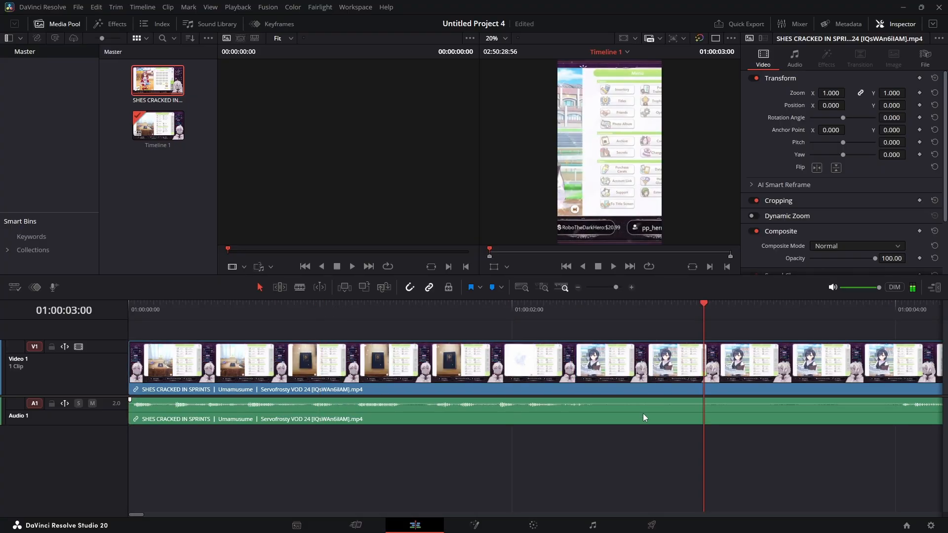
key("shift+Right")
key("shift+Right")
key("shift+Right")
key("shift+Right")
key("shift+Right")
key("shift+Right")
key("shift+Right")
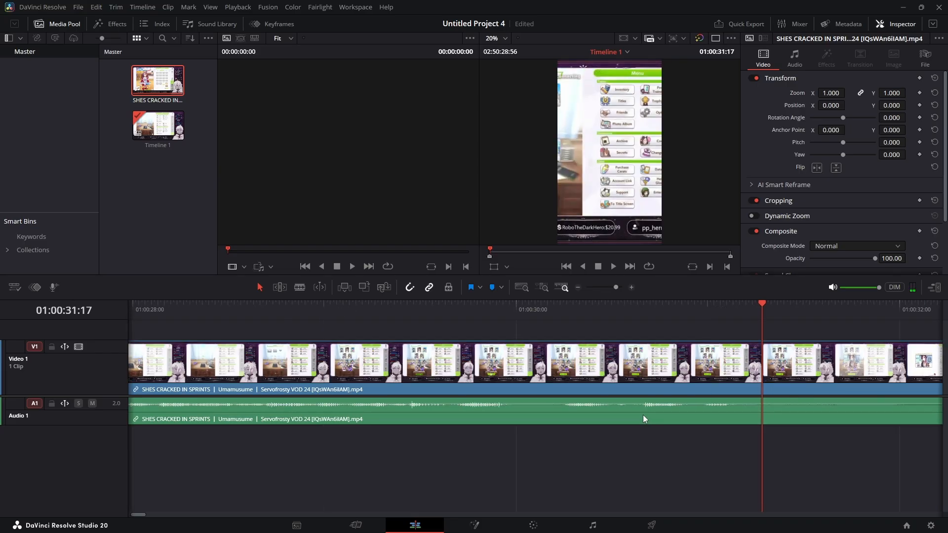
- Step the playhead back and forth through the clip to find the end of the wanted section
key("Right")
key("Right")
key("Right")
key("Right")
key("Right")
key("Right")
key("Right")
key("Right")
key("Right")
key("Right")
key("Right")
key("Right")
key("Right")
key("Right")
key("Right")
key("Right")
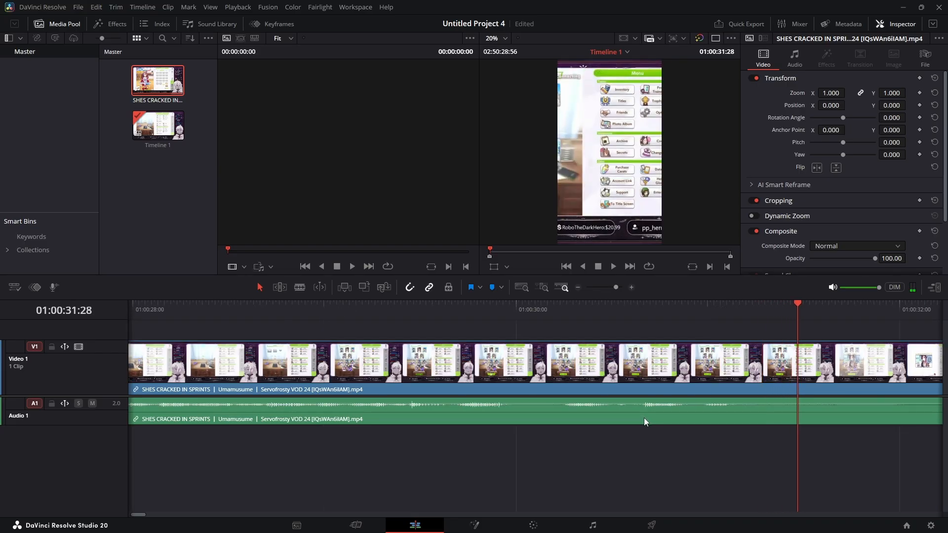
key("shift+Right")
key("shift+Right")
key("shift+Right")
key("shift+Right")
key("Left")
key("Left")
key("Left")
key("Left")
key("Left")
key("Left")
key("Left")
key("Left")
key("Left")
key("Left")
key("Left")
key("Left")
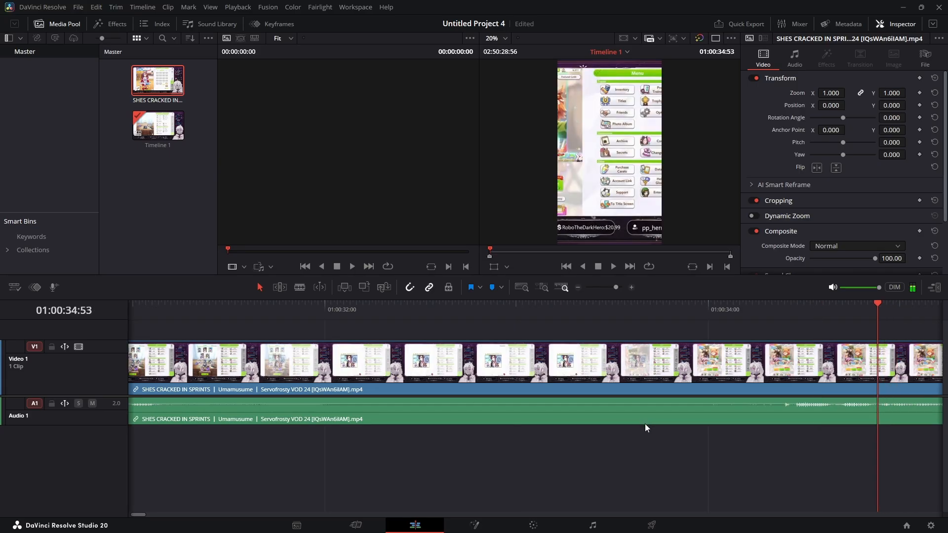
key("Left")
key("Left")
key("Left")
key("Left")
key("Left")
key("shift+Left")
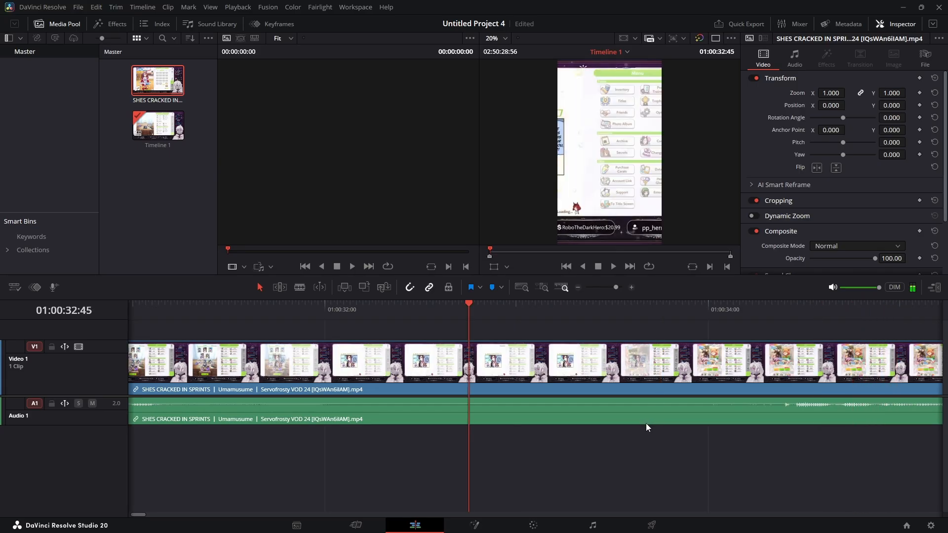
key("shift+Right")
key("Left")
key("Left")
key("Left")
key("Left")
key("Left")
key("Left")
key("Left")
key("Left")
key("Left")
key("Left")
key("Left")
key("Left")
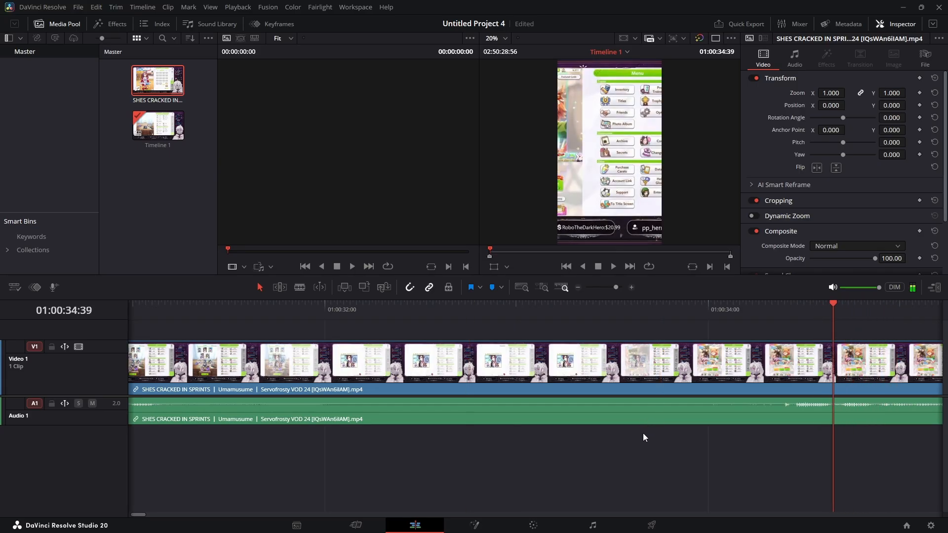
key("Left")
key("Left")
key("Left")
key("Left")
key("Left")
key("Left")
key("Left")
key("Left")
key("Left")
key("Left")
key("Left")
key("Left")
key("Left")
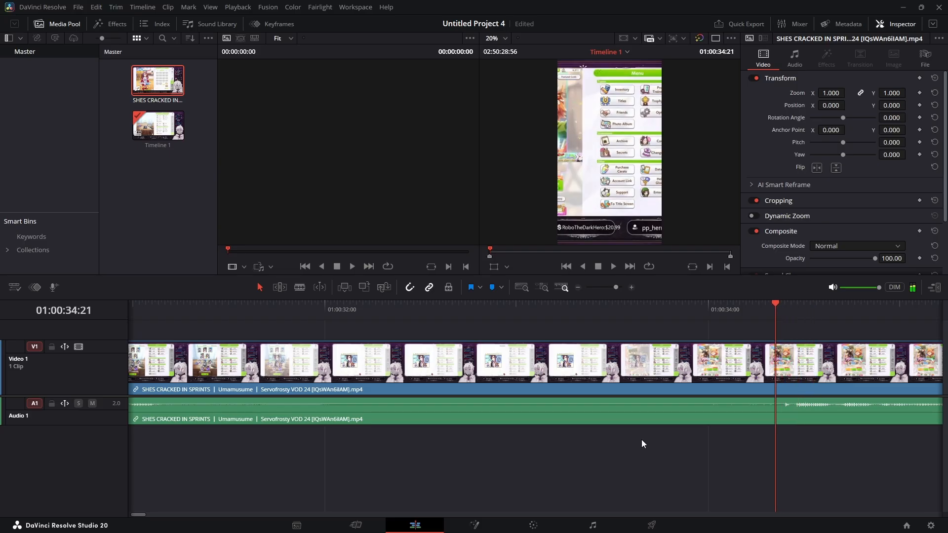
- Split the clip at about 01:00:34:20 and delete the segment after the cut on both tracks
key("ctrl+b")
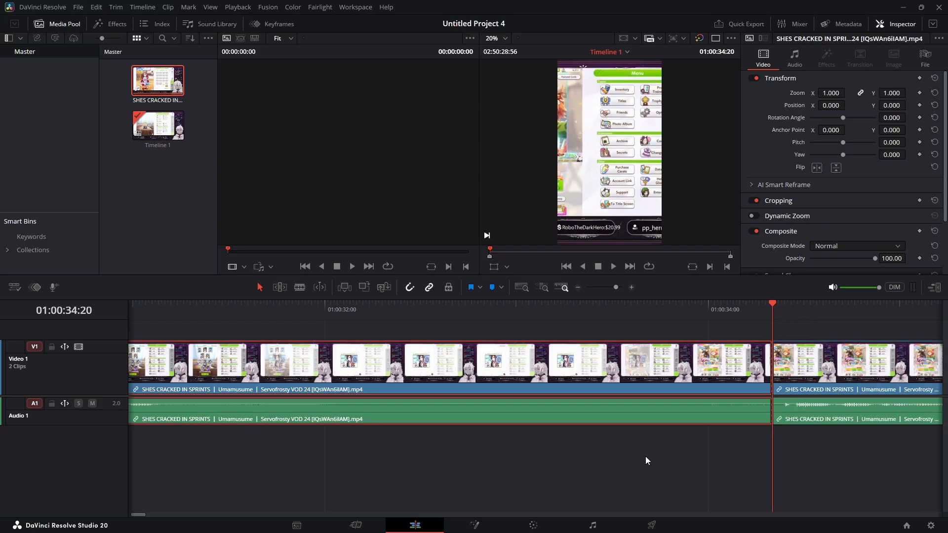
key("Right")
key("Right")
key("Right")
key("Right")
key("Right")
key("Right")
key("Right")
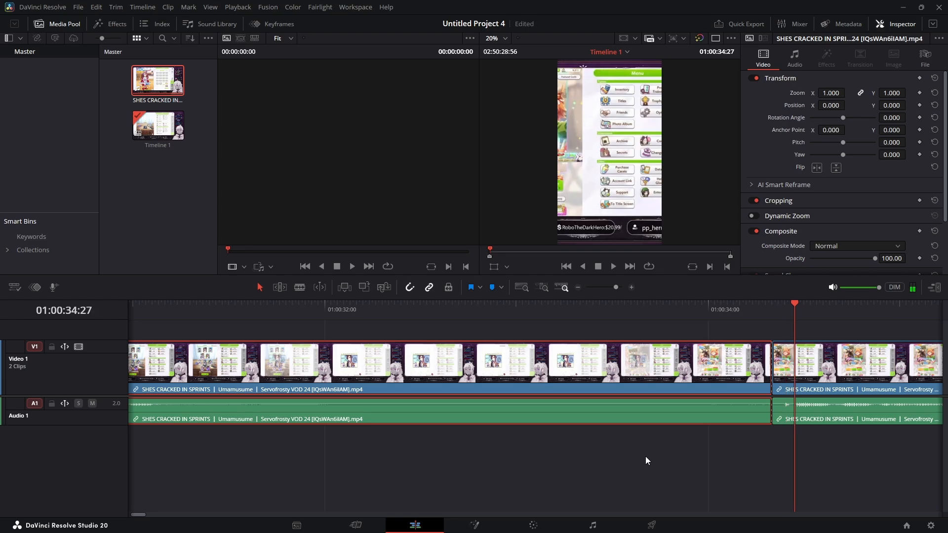
key("shift+v")
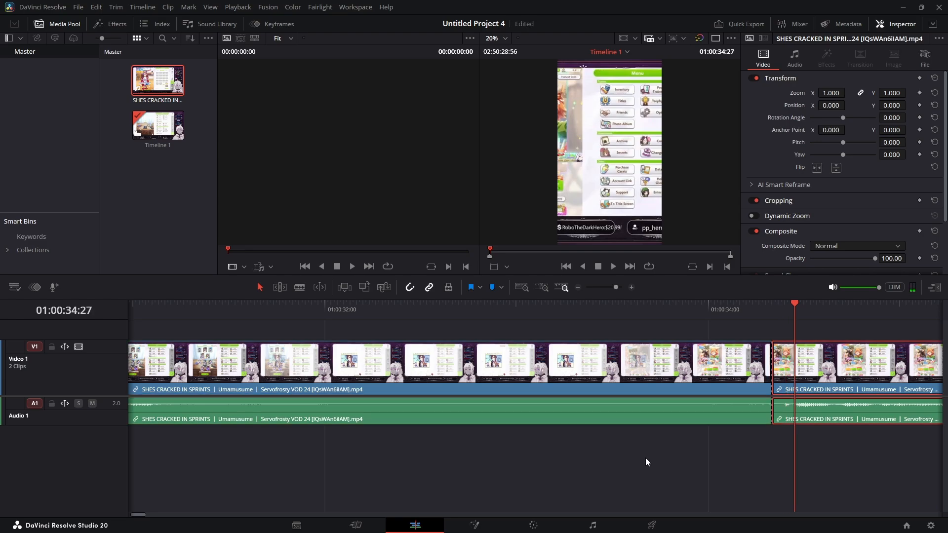
key("Delete")
- Select the clip and shift its horizontal position to 263, then preview playback from the start
key("Left")
key("Left")
key("Left")
key("Left")
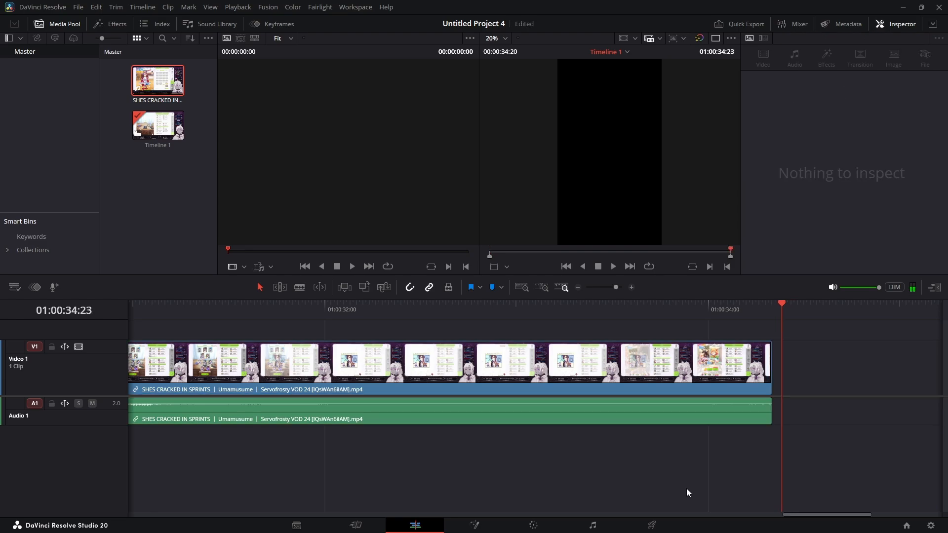
key("ctrl+minus")
key("ctrl+minus")
mouse_move(730, 524)
key("ctrl+minus")
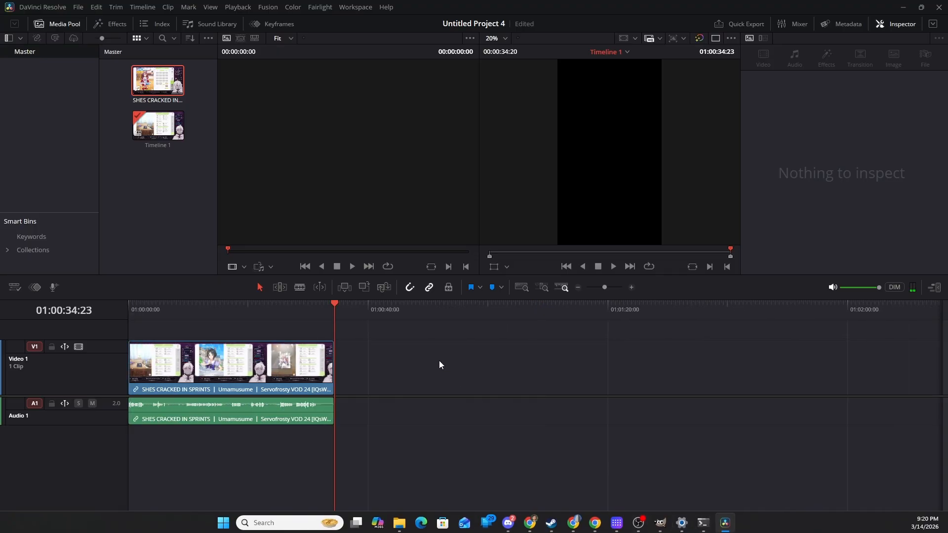
left_click(288, 309)
left_click_drag(292, 312, 84, 333)
left_click(216, 357)
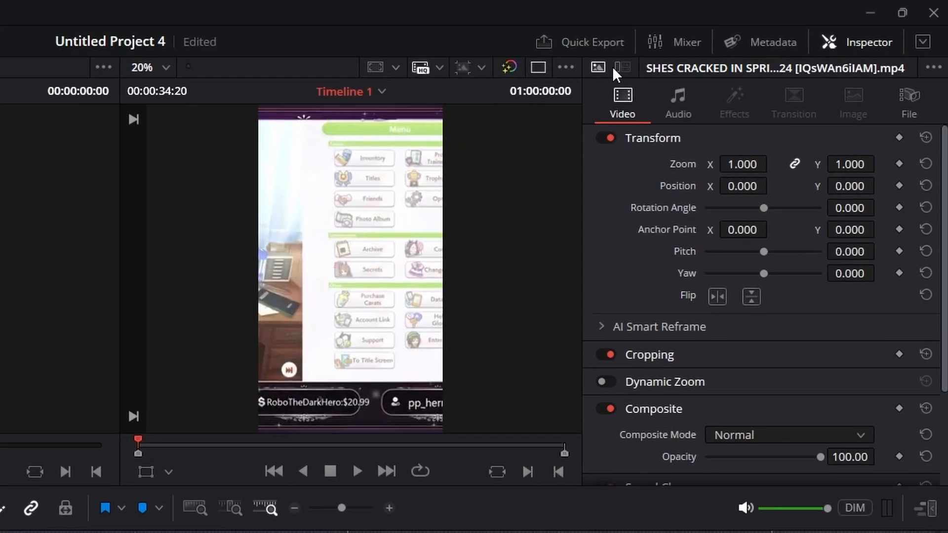
left_click(854, 34)
left_click(840, 29)
left_click_drag(743, 186, 864, 186)
left_click_drag(773, 186, 775, 186)
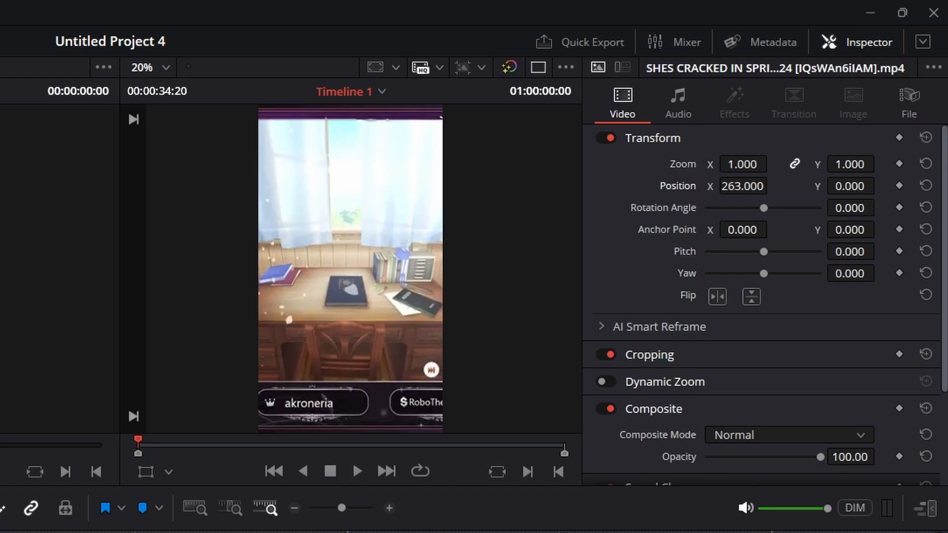
key("space")
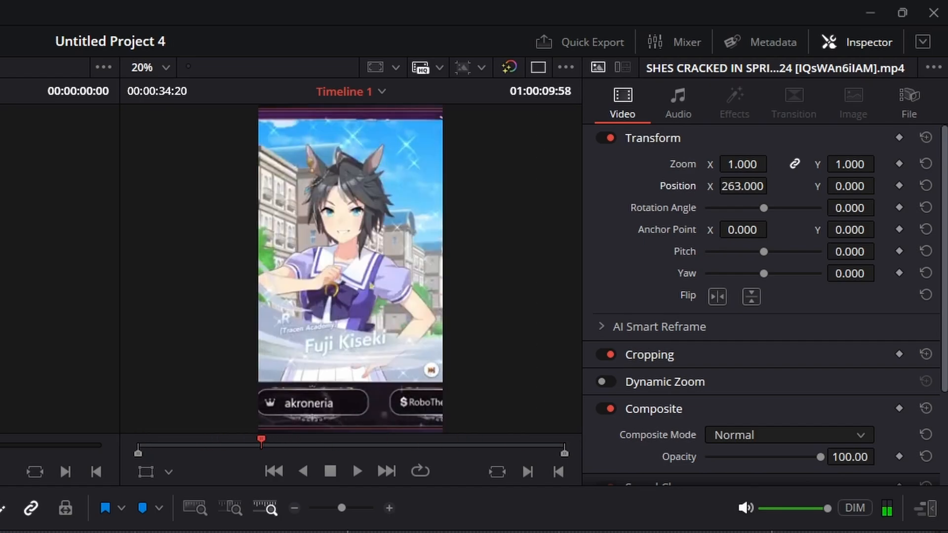
key("Home")
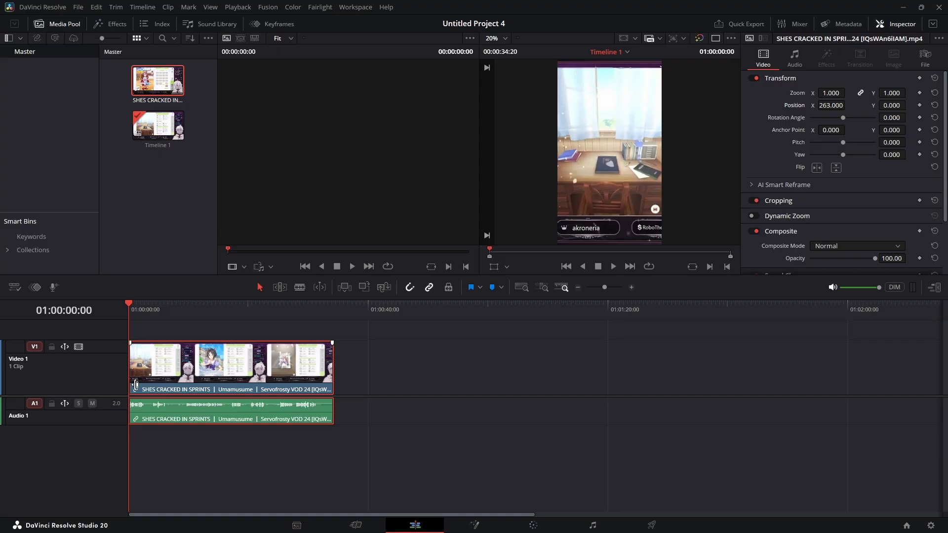
- Add a second video track and a second audio track to the timeline
right_click(112, 354)
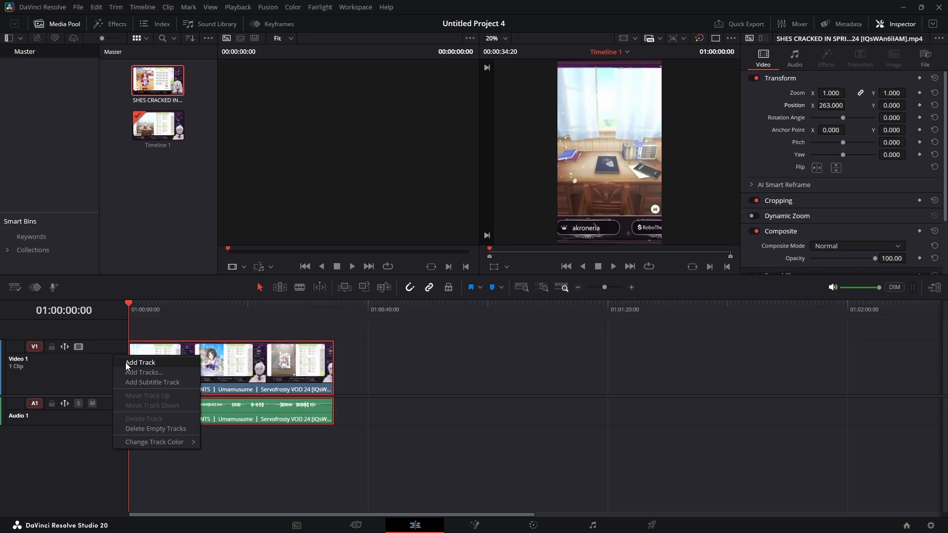
left_click(125, 358)
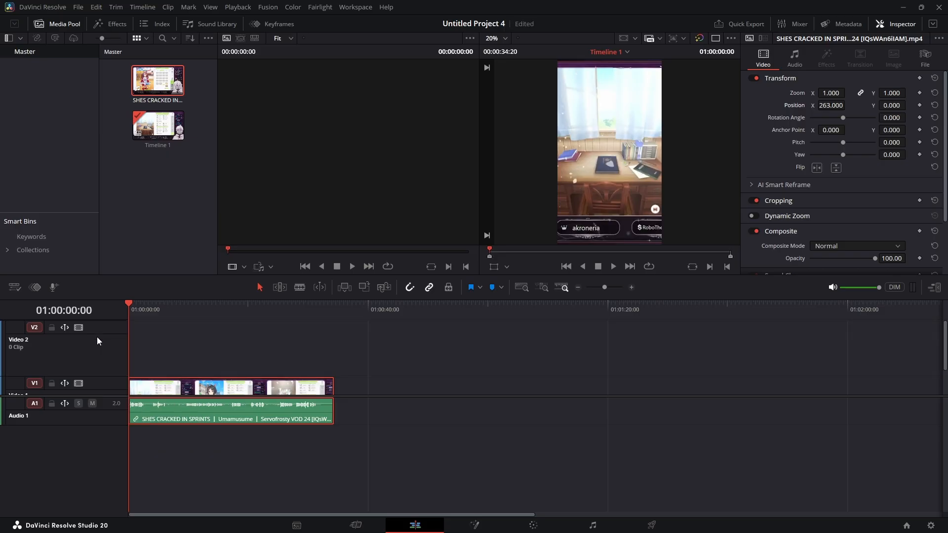
right_click(93, 440)
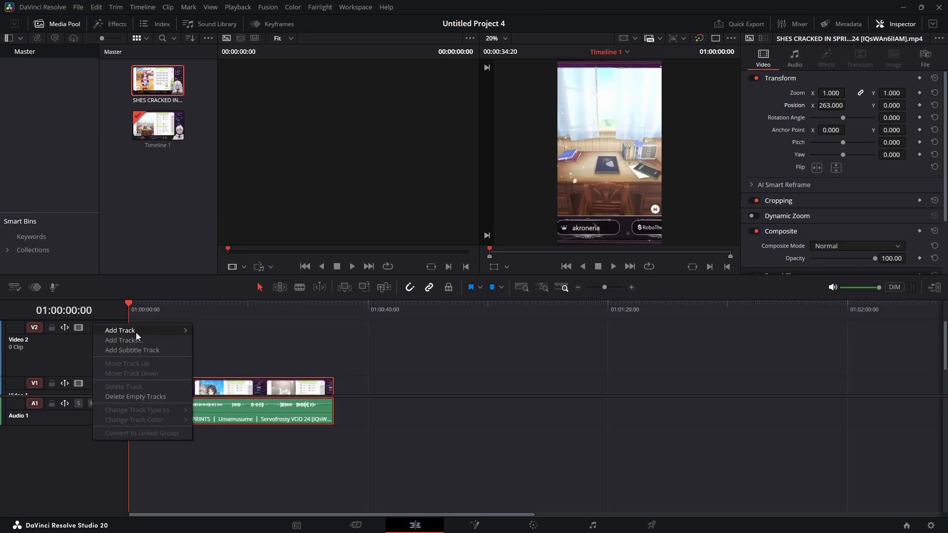
mouse_move(135, 333)
left_click(200, 340)
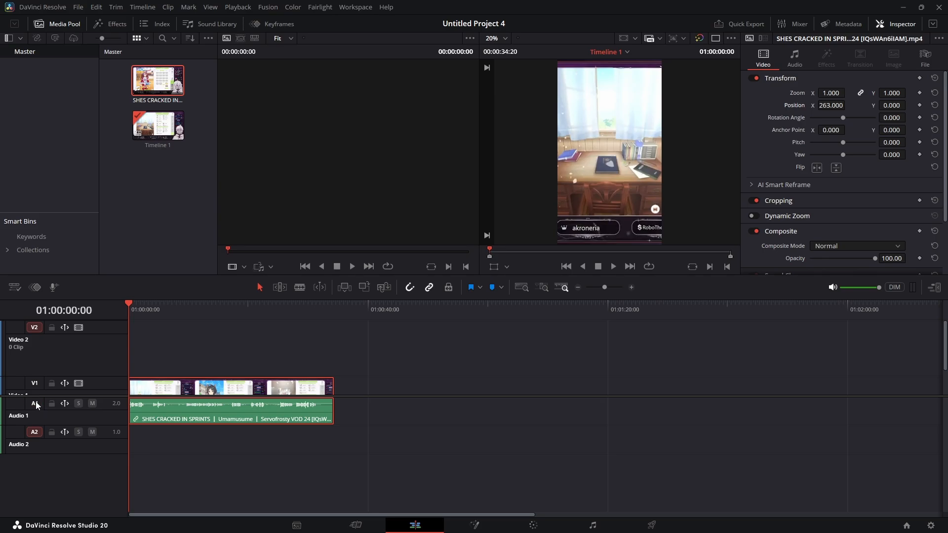
- Paste the clipboard text into the Video 2 track name
left_click(70, 341)
key("ctrl+v")
scroll(145, 373, "down", 2)
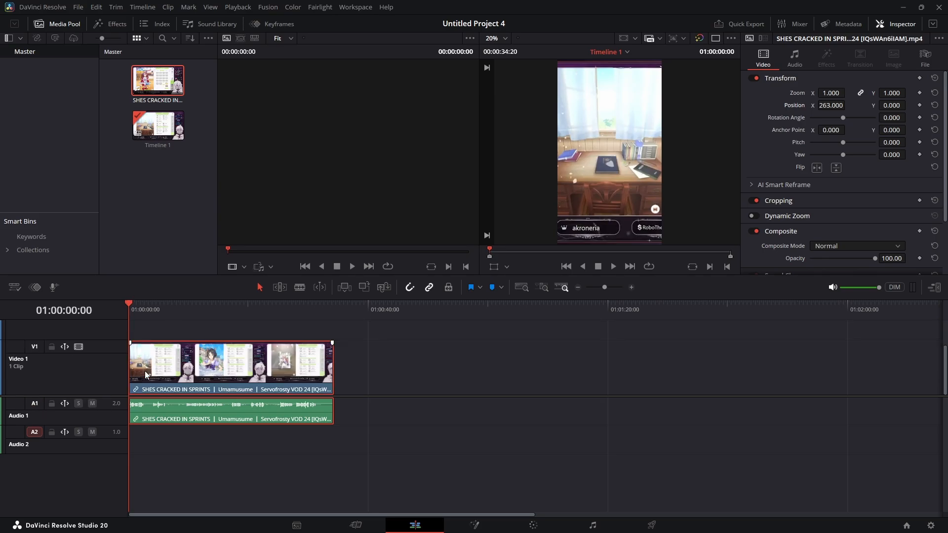
scroll(144, 371, "up", 1)
scroll(144, 371, "down", 1)
scroll(127, 392, "up", 1)
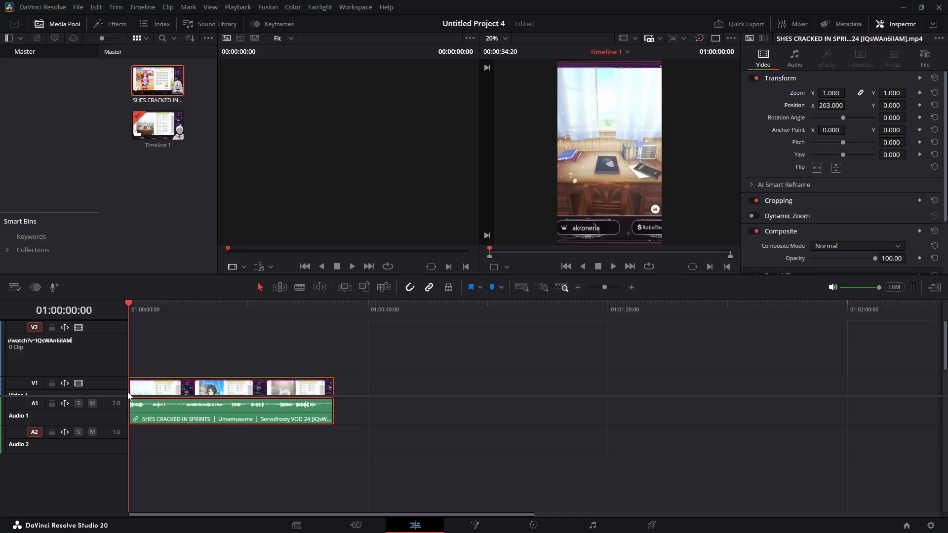
left_click(146, 361)
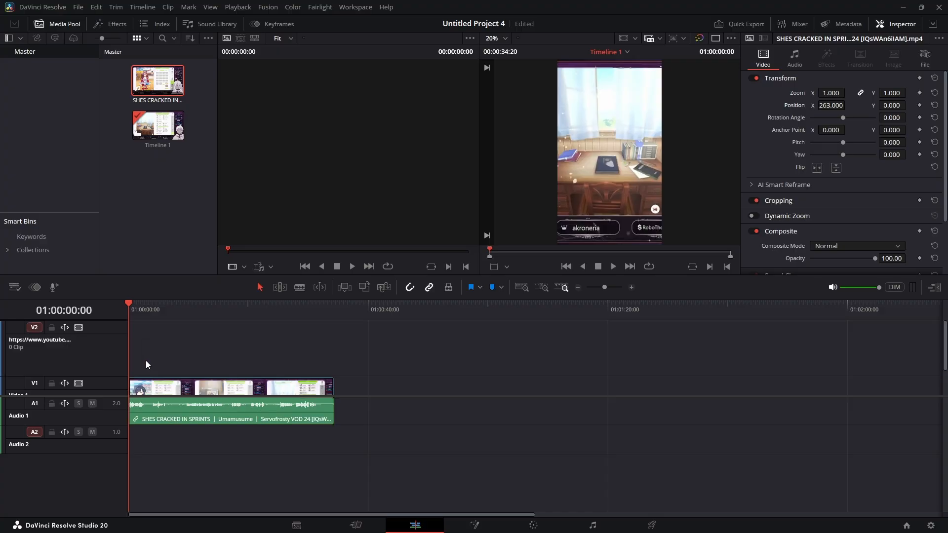
- Paste the copied clip onto Video 2 and Audio 2 at the timeline start
scroll(146, 360, "down", 1)
scroll(136, 352, "up", 1)
key("ctrl+v")
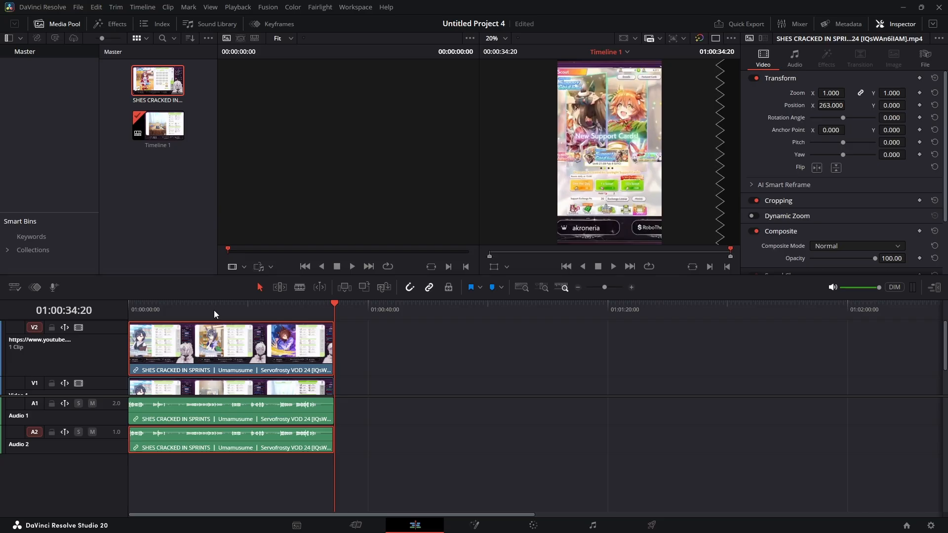
- Delete the Audio 2 track holding the duplicate audio
left_click_drag(214, 310, 108, 348)
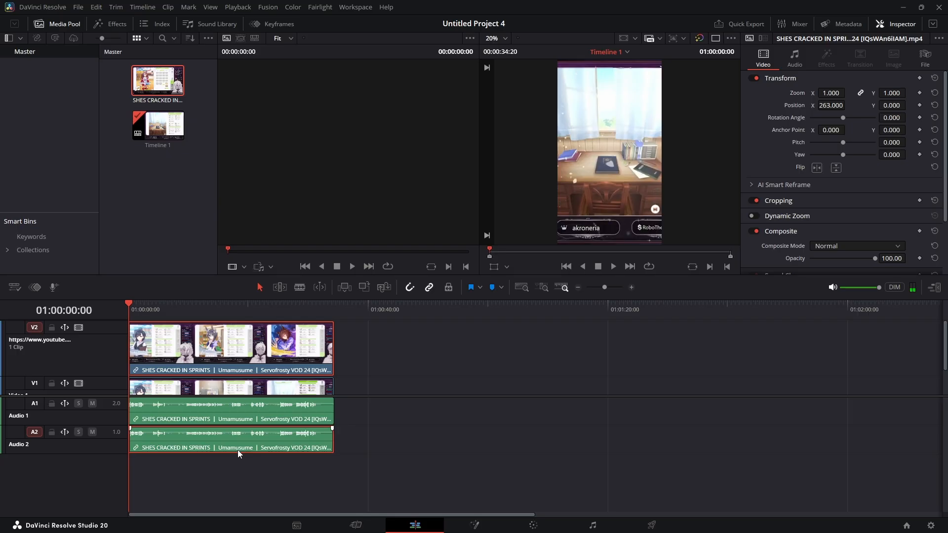
left_click(117, 448)
right_click(116, 449)
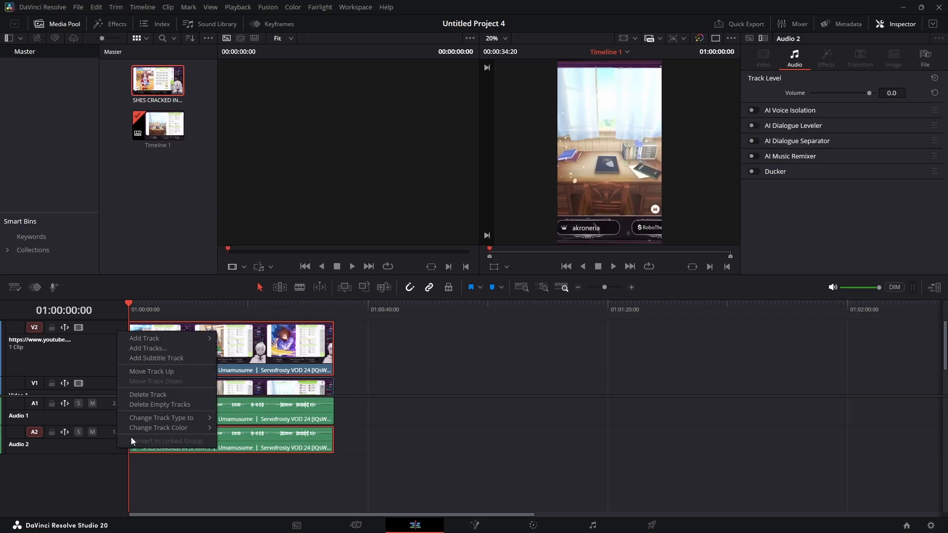
left_click(159, 395)
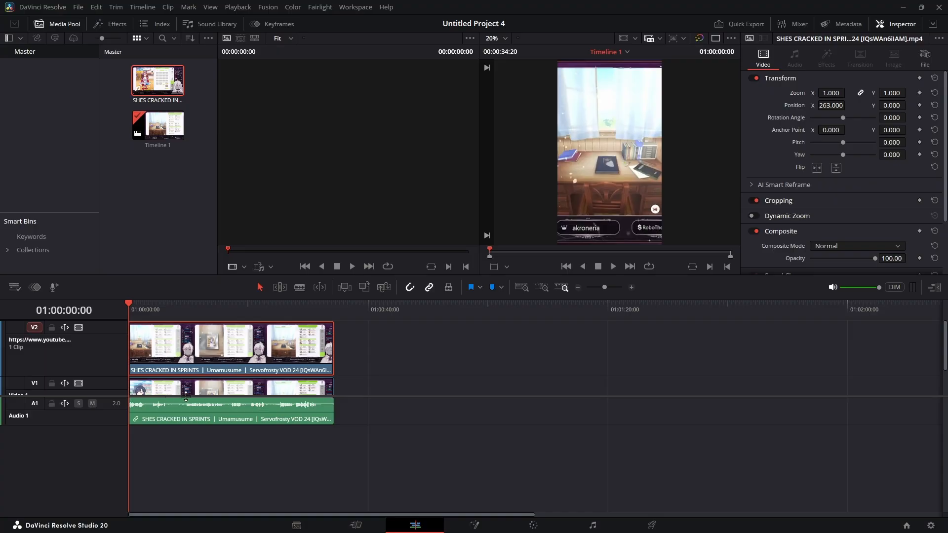
- Set the Video 2 clip's zoom to 1.350 and position X to -573 to frame the facecam
scroll(193, 355, "down", 1)
scroll(192, 355, "up", 1)
scroll(193, 355, "down", 1)
scroll(193, 354, "up", 1)
left_click_drag(128, 306, 96, 315)
left_click_drag(832, 93, 815, 105)
left_click_drag(806, 148, 780, 147)
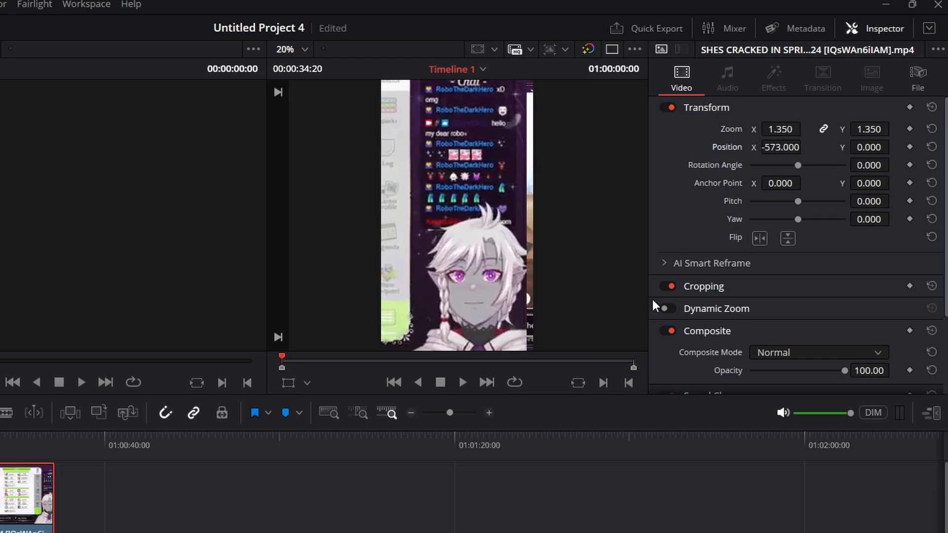
- Crop the Video 2 clip with Crop Left about 2814 and Crop Top about 923.4, then preview playback
left_click(697, 287)
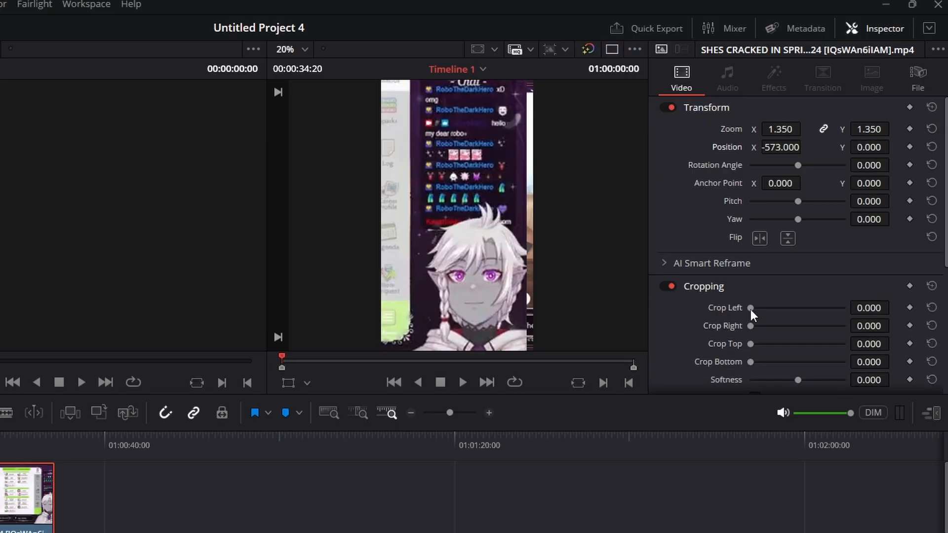
left_click_drag(751, 307, 827, 308)
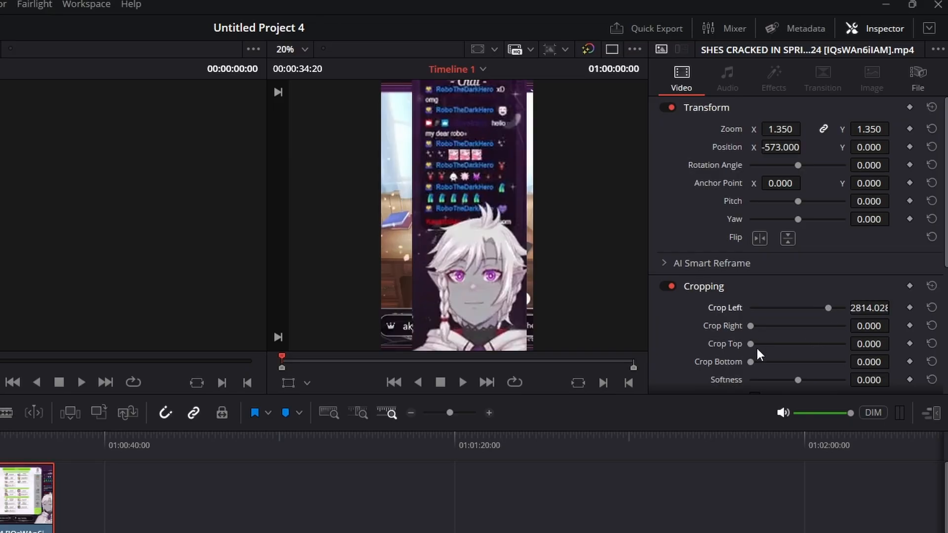
left_click_drag(751, 344, 796, 344)
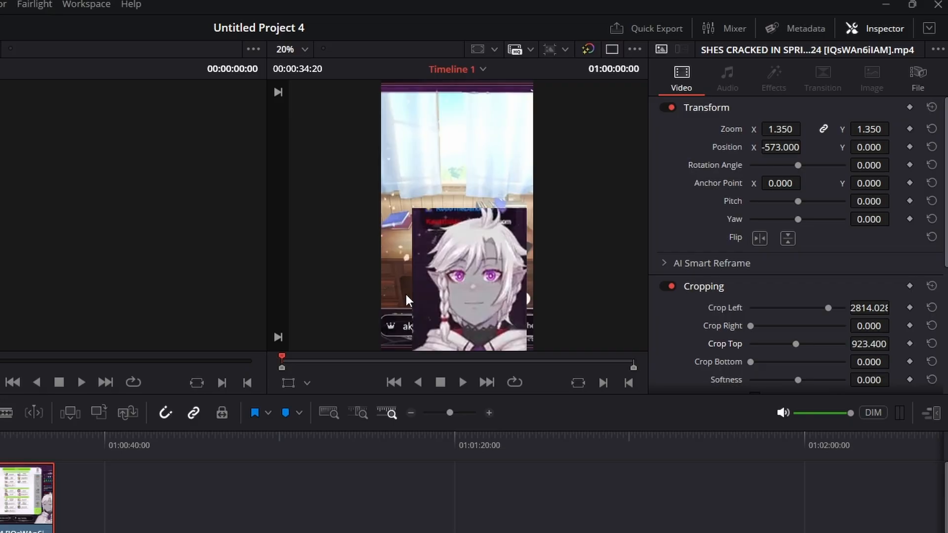
scroll(424, 296, "down", 1)
scroll(424, 302, "up", 1)
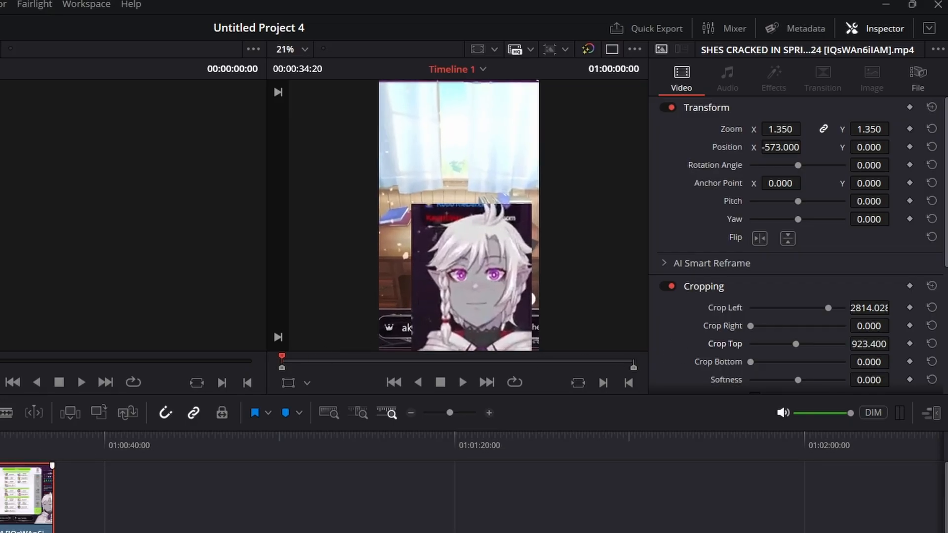
key("space")
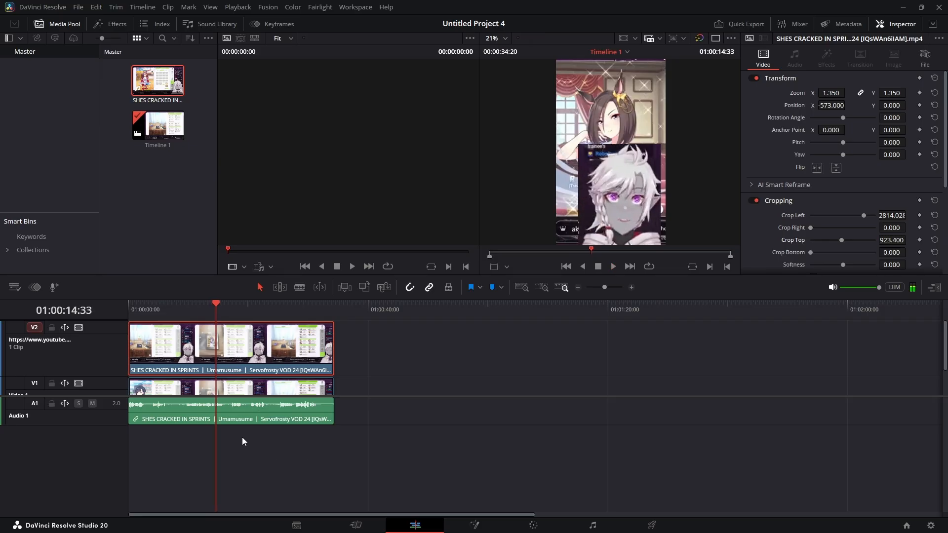
- Scale the Video 1 gameplay clip to zoom 0.600 and move it to position 128, 391
left_click(250, 392)
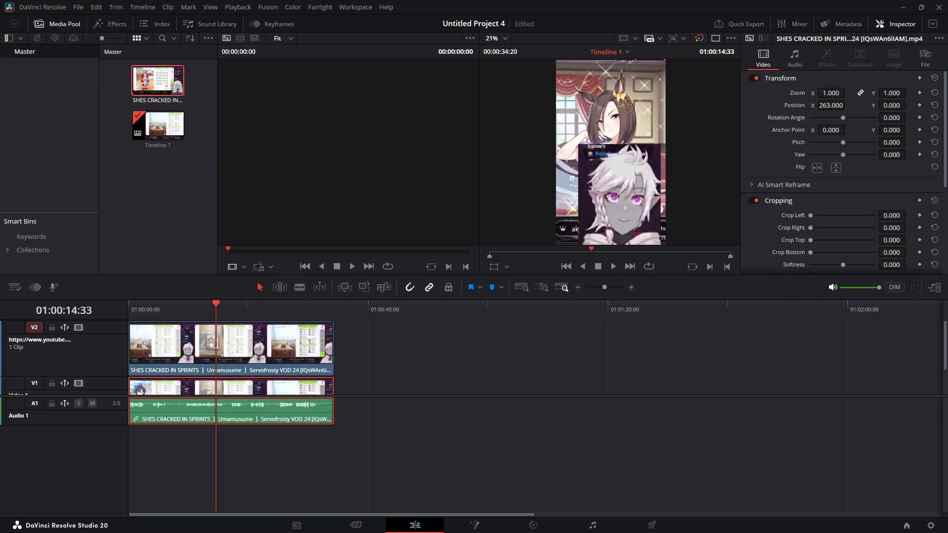
left_click_drag(831, 92, 847, 105)
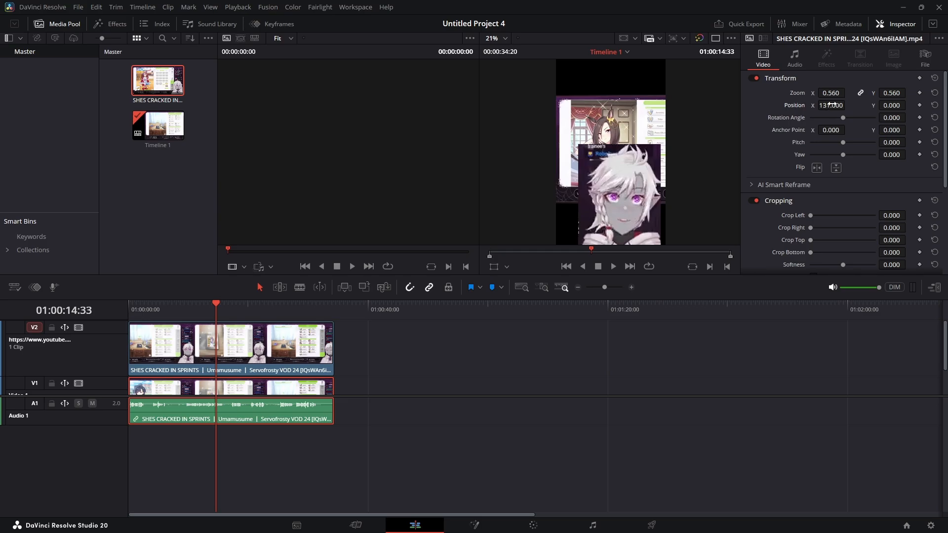
left_click_drag(892, 104, 908, 104)
left_click_drag(832, 105, 848, 92)
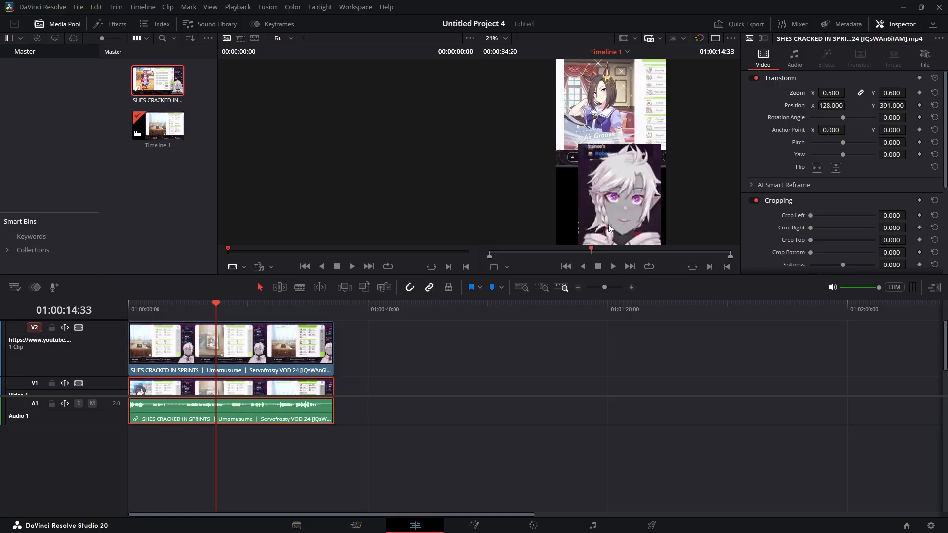
- Set the Video 2 facecam clip's zoom to 1.130 and its position to -435, -63
left_click(271, 339)
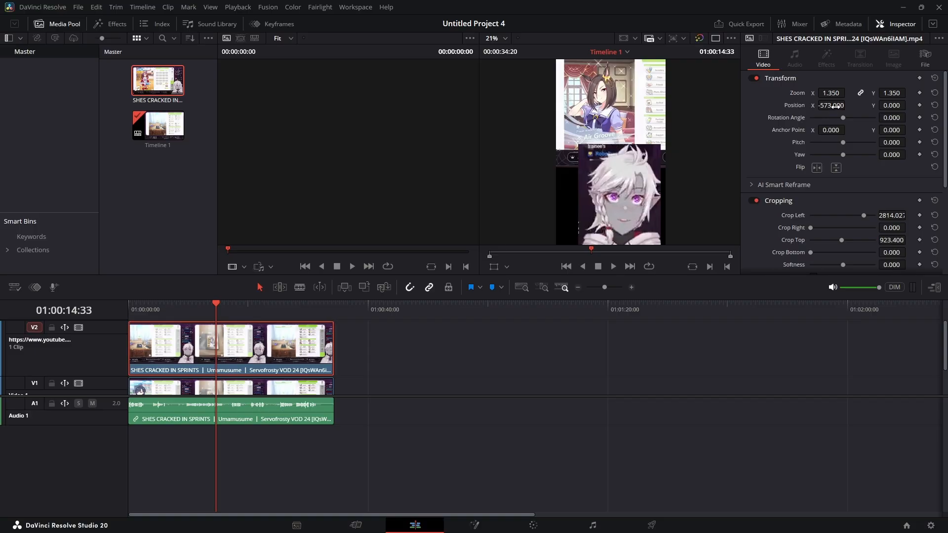
left_click_drag(835, 106, 898, 109)
left_click_drag(831, 93, 819, 93)
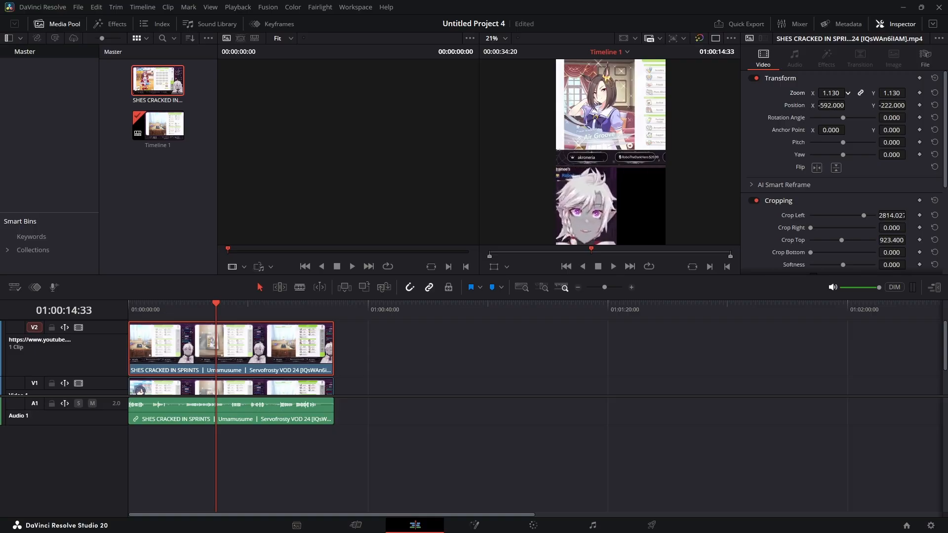
left_click_drag(899, 103, 908, 105)
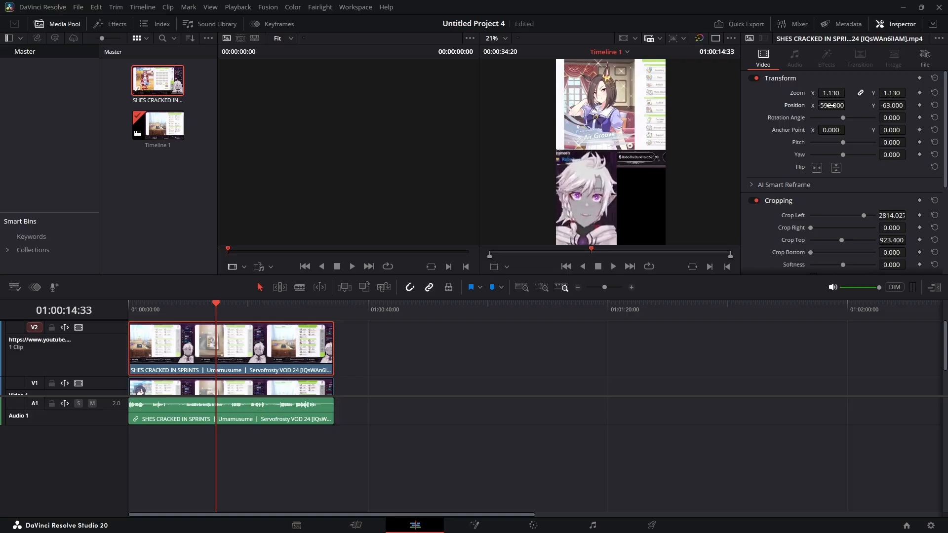
left_click_drag(831, 105, 908, 100)
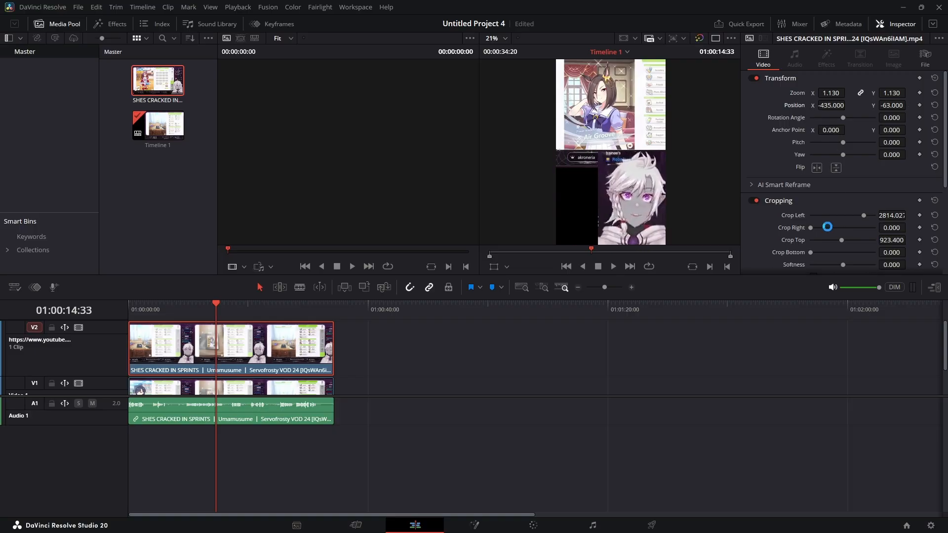
- Reduce the Video 2 clip's Crop Left to about 2084.5 and play the timeline from the start
left_click_drag(865, 215, 849, 214)
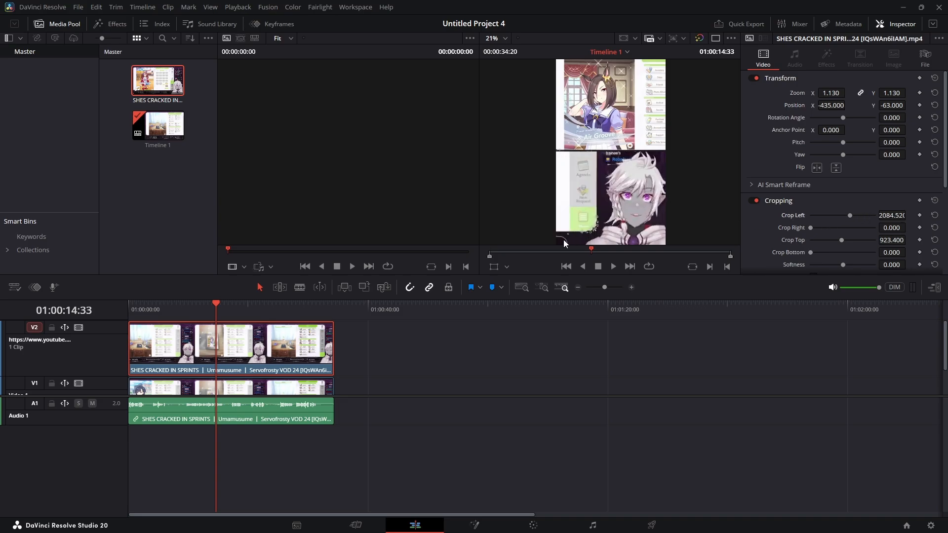
left_click_drag(199, 315, 31, 332)
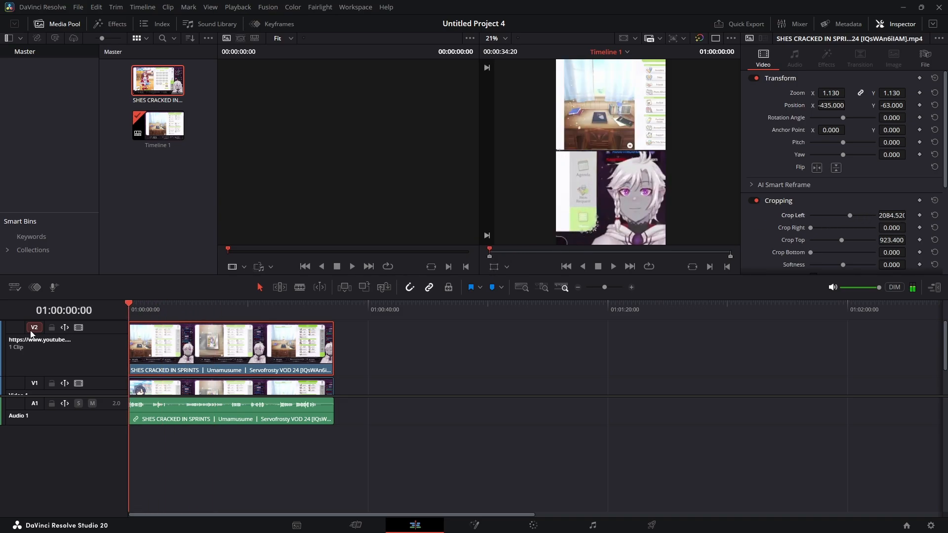
key("space")
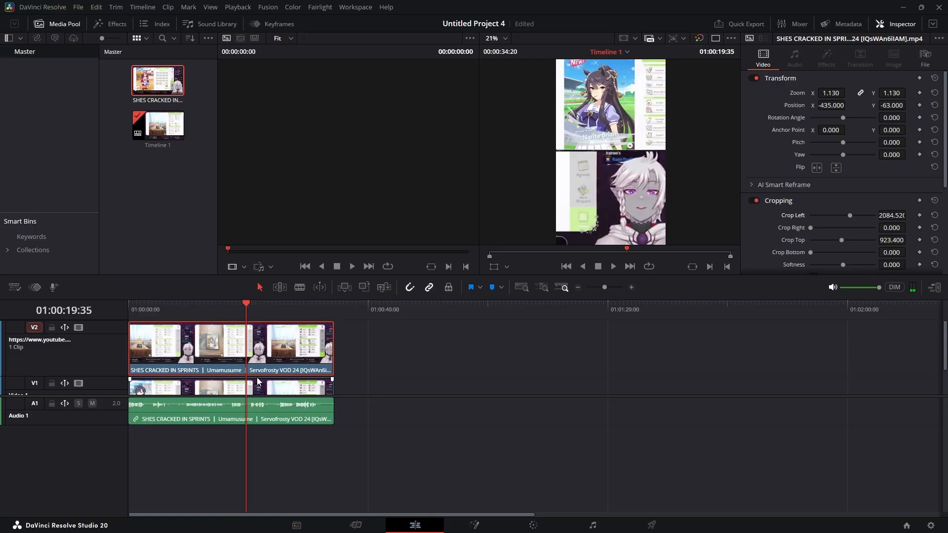
- Import the priceisrightfail_1_1 sound effect from the Videos\SoundEffects folder into the media pool
scroll(257, 381, "down", 1)
scroll(257, 382, "up", 1)
scroll(258, 381, "down", 1)
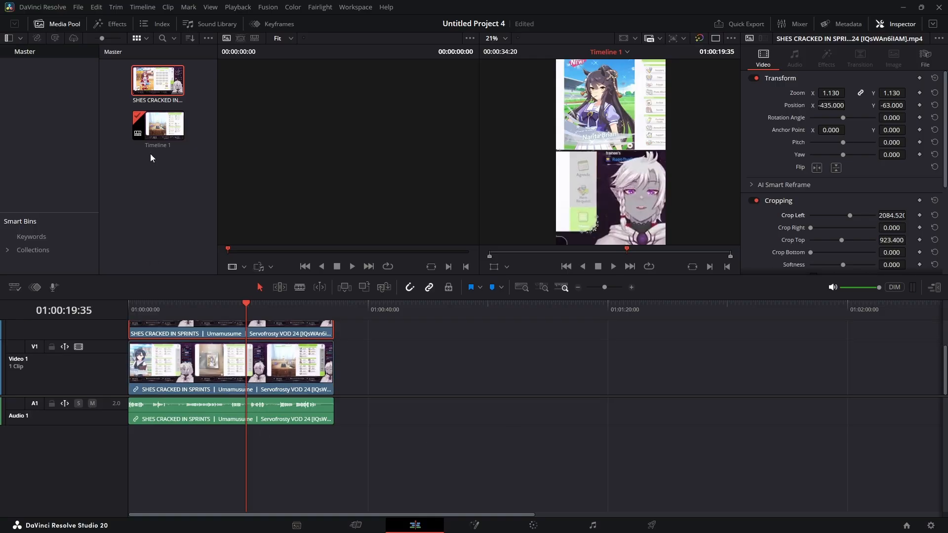
left_click(138, 213)
right_click(137, 213)
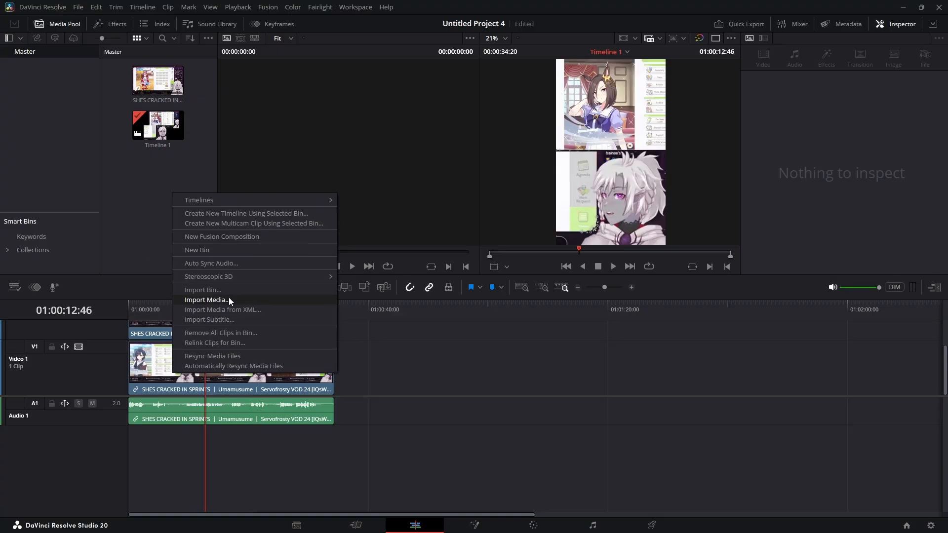
left_click(229, 297)
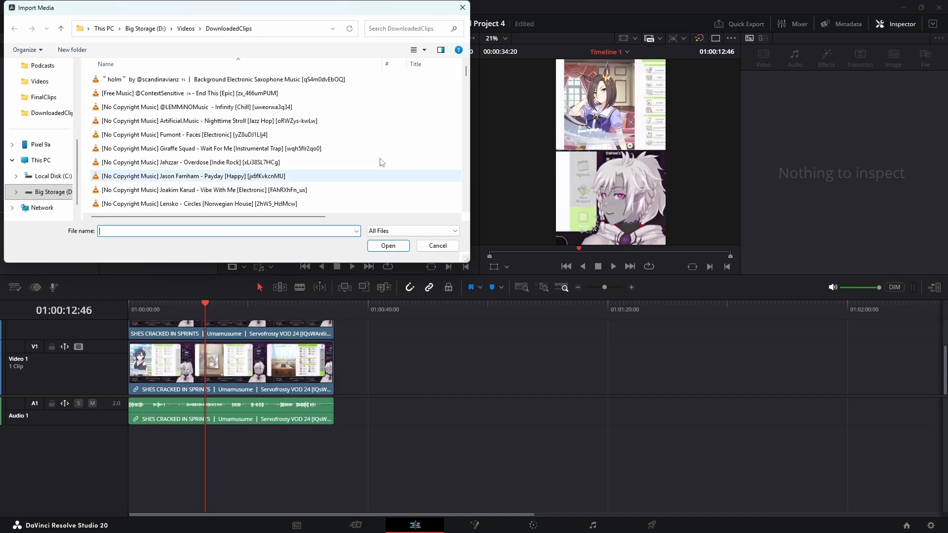
left_click(186, 28)
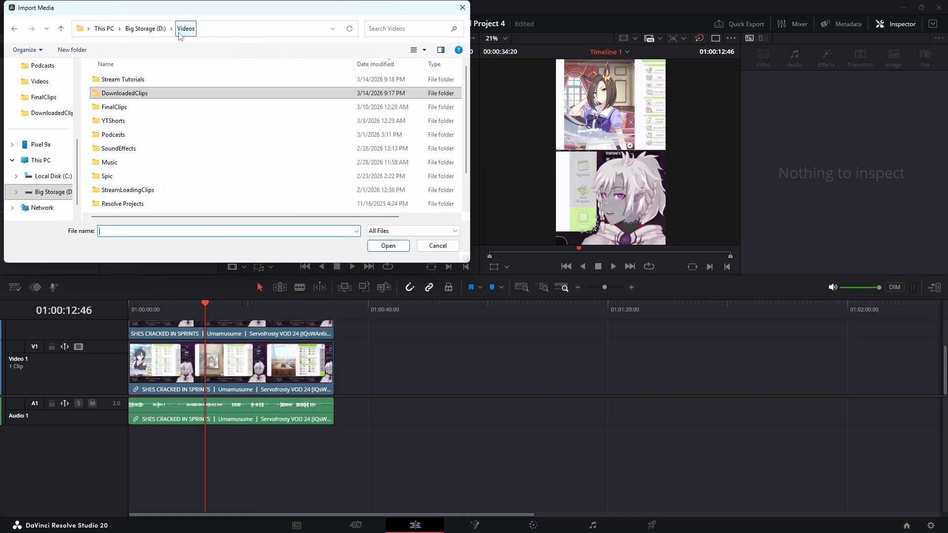
left_click(118, 149)
double_click(119, 150)
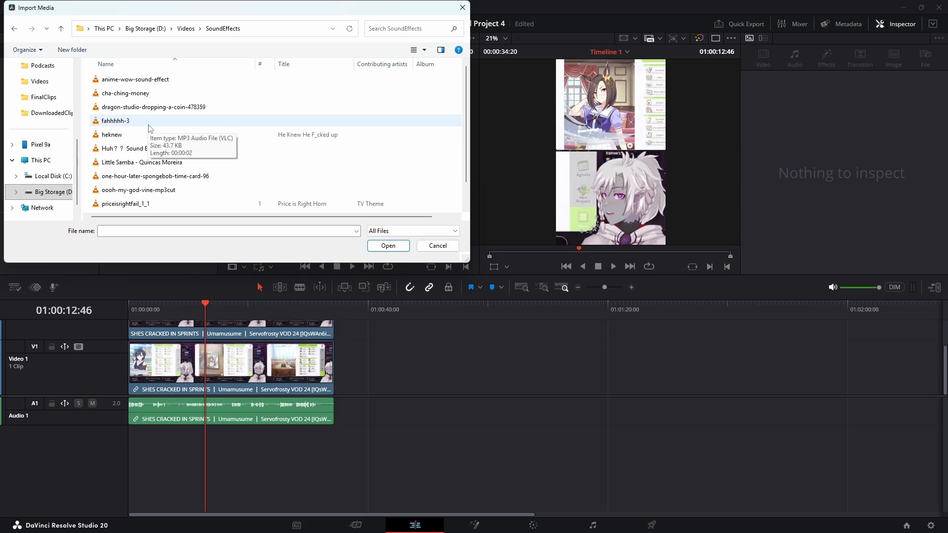
left_click(125, 204)
left_click(388, 246)
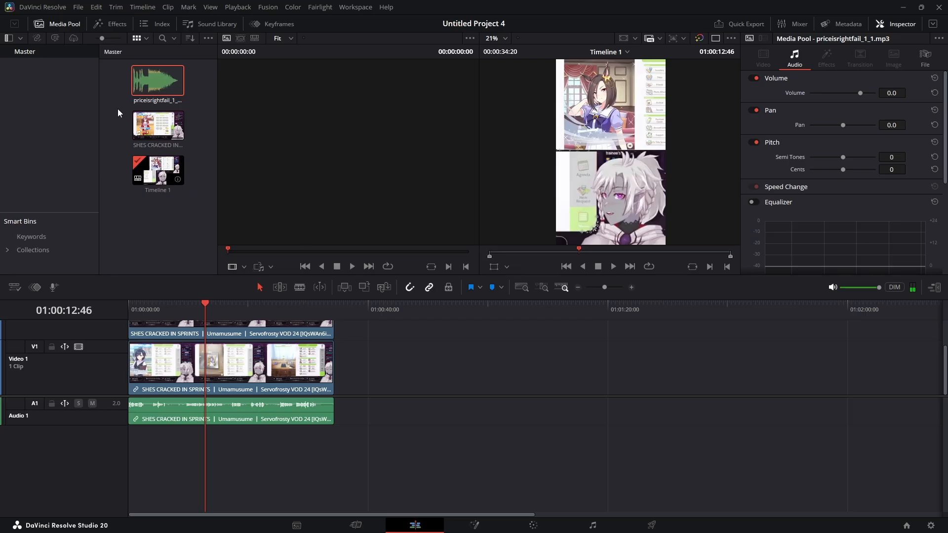
- Preview the sound effect in the source viewer and play the timeline to find its spot
mouse_move(143, 78)
left_mouse_down()
mouse_move(126, 82)
mouse_move(150, 82)
left_mouse_up()
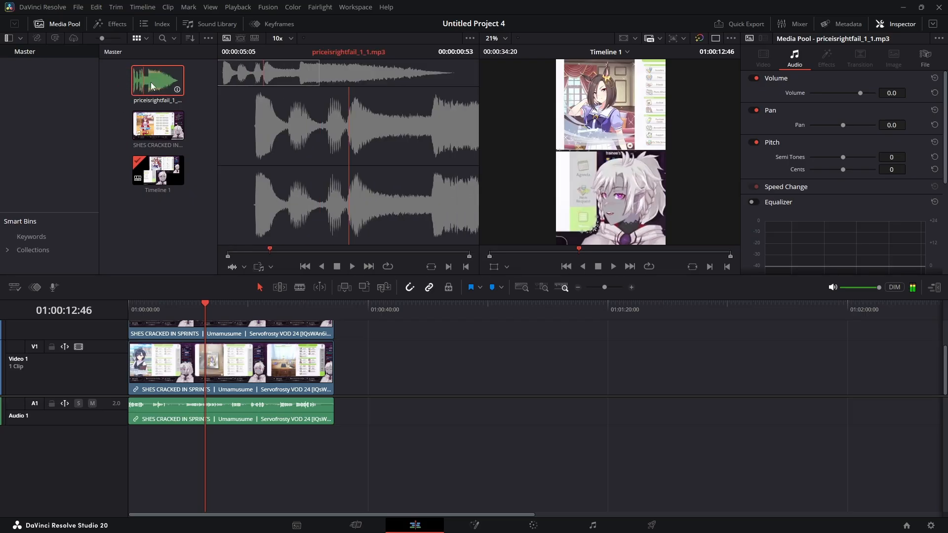
left_click_drag(293, 307, 264, 318)
key("space")
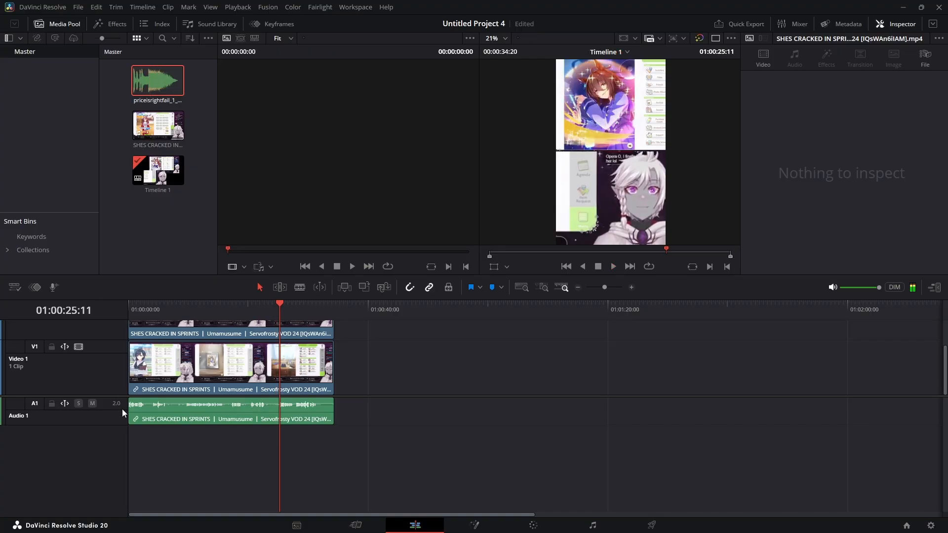
- Add a stereo audio track and place the sound effect on Audio 2 at the playhead, about 00:25
right_click(69, 438)
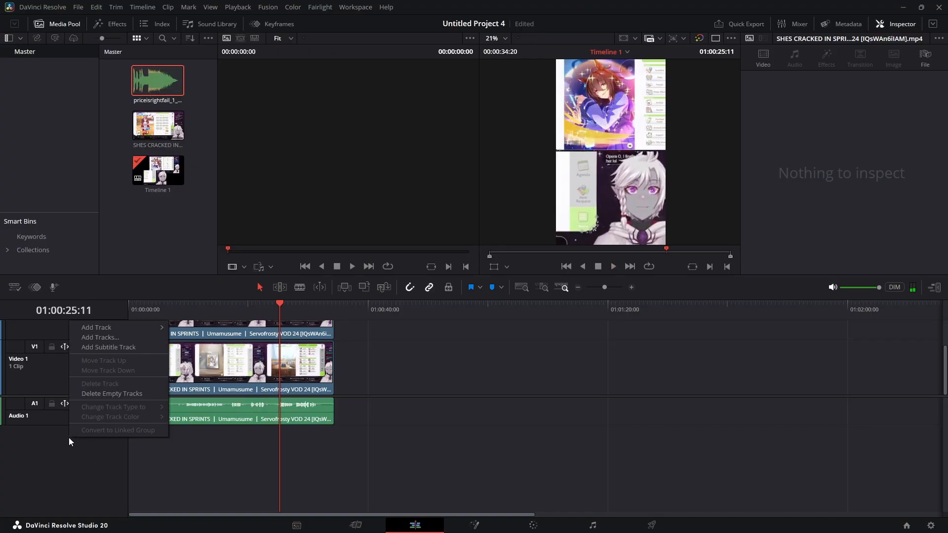
mouse_move(117, 326)
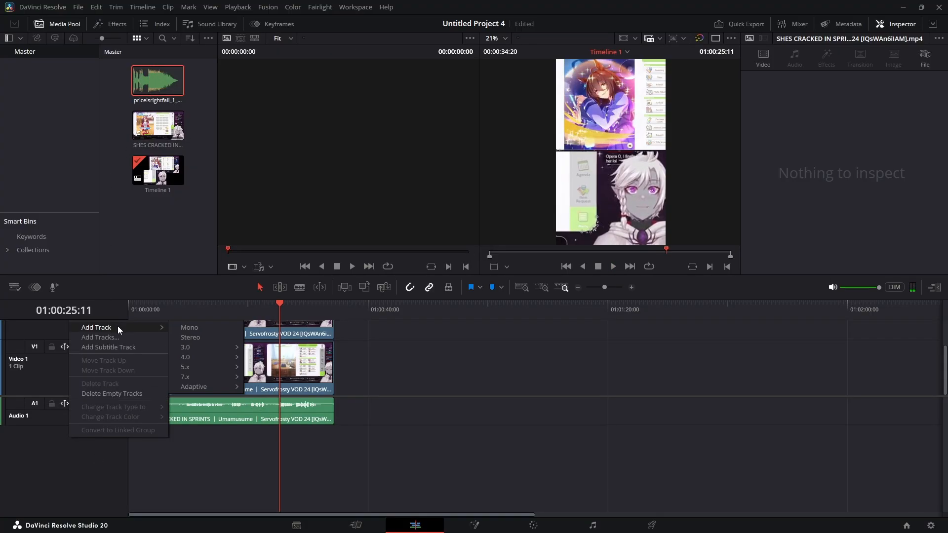
left_click(175, 337)
left_click_drag(166, 71, 273, 443)
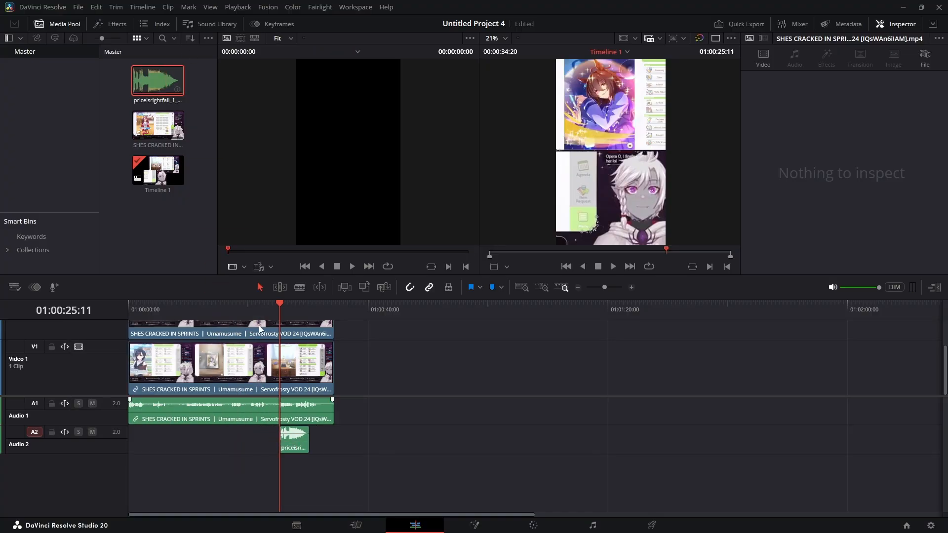
- Play back the timeline section around the placed sound effect
left_click_drag(273, 300, 261, 305)
key("space")
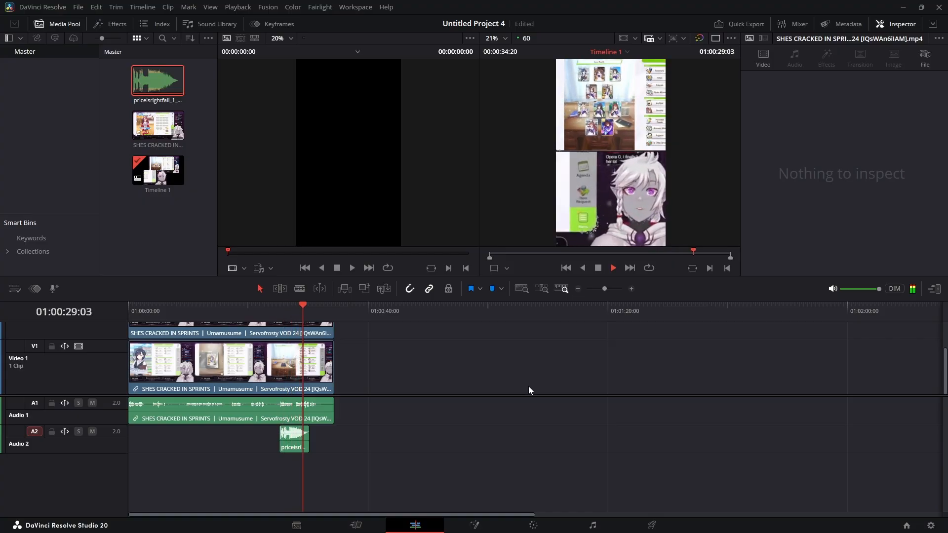
key("space")
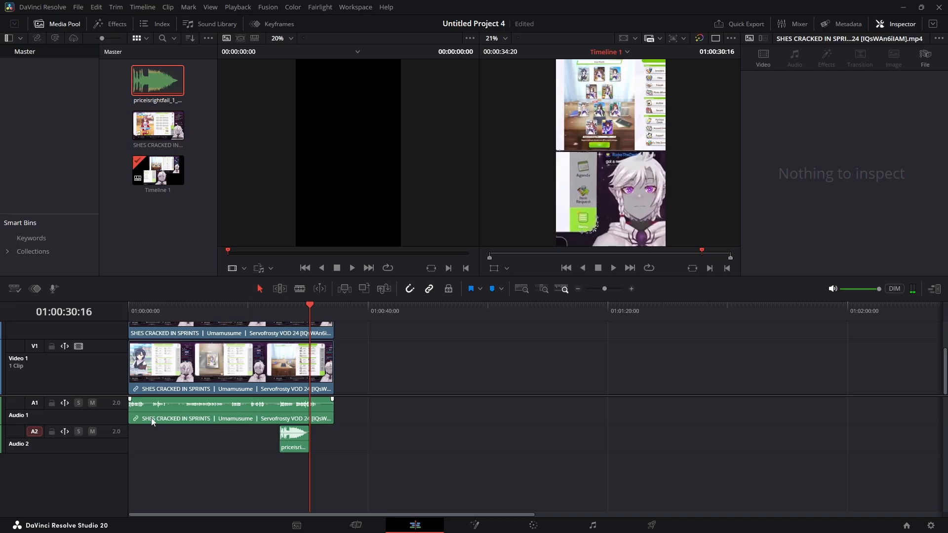
- Normalize the Audio 1 clip's levels using Sample Peak Program at -9.0 dBFS
left_click(181, 409)
right_click(181, 409)
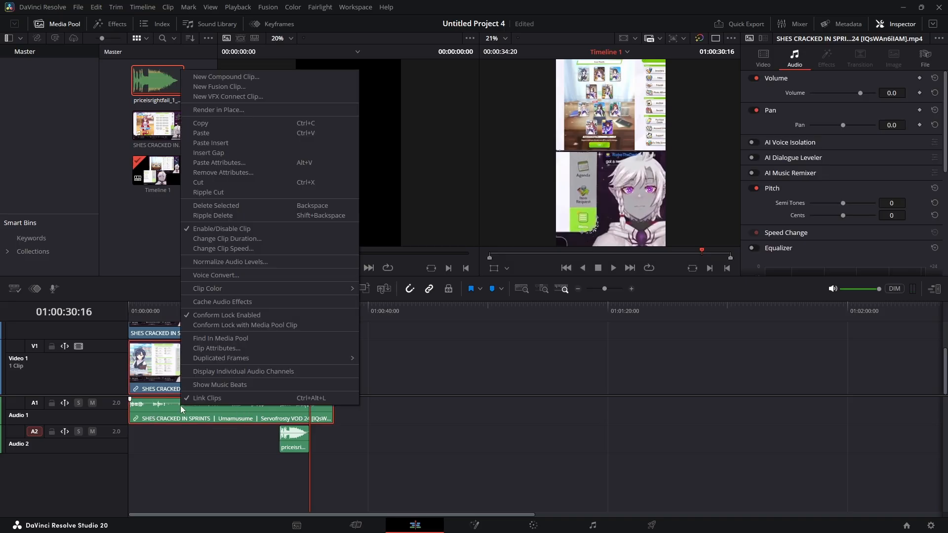
left_click(221, 263)
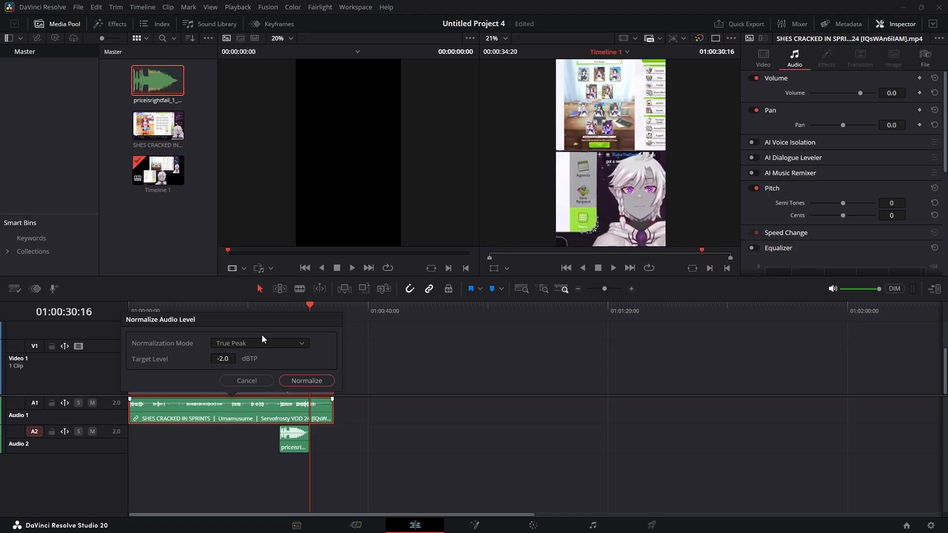
left_click(265, 341)
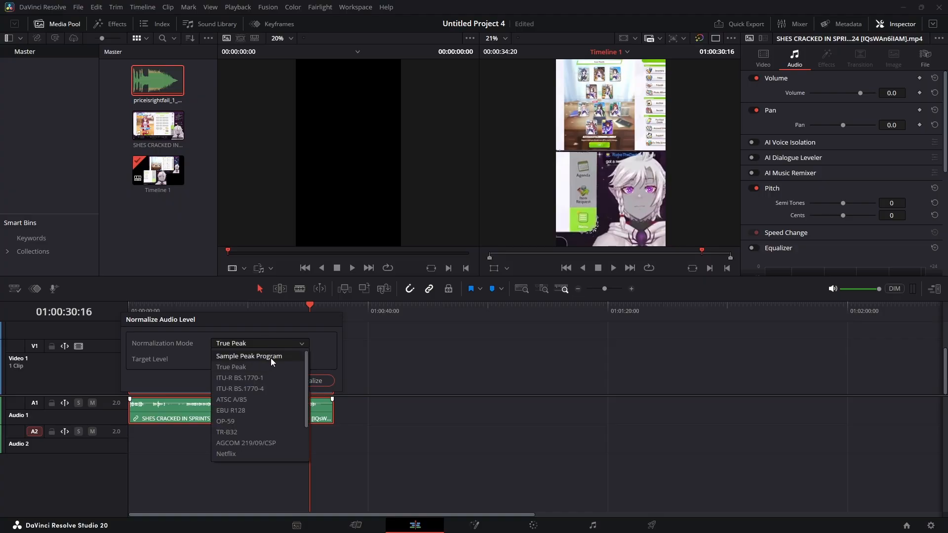
left_click(270, 357)
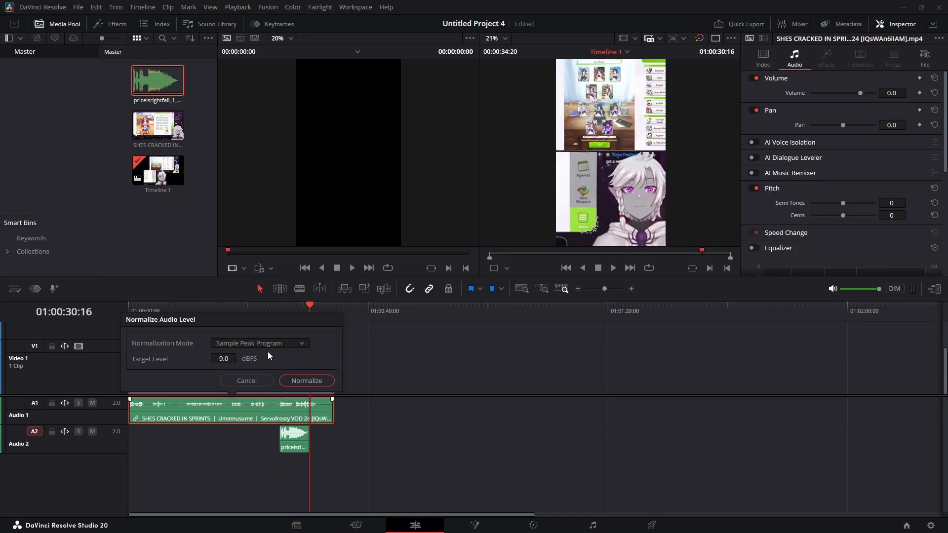
left_click(306, 380)
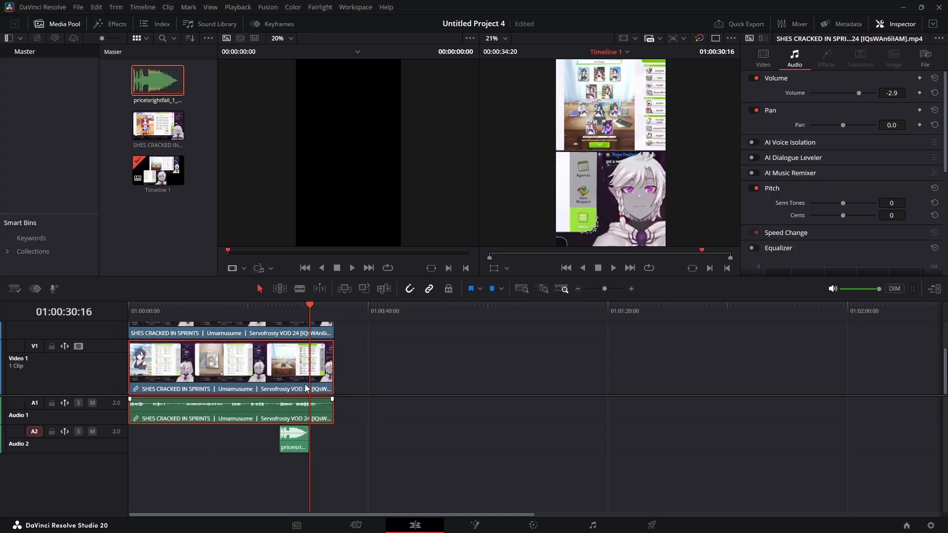
- Normalize the Audio 1 clip's levels again using True Peak mode
right_click(244, 408)
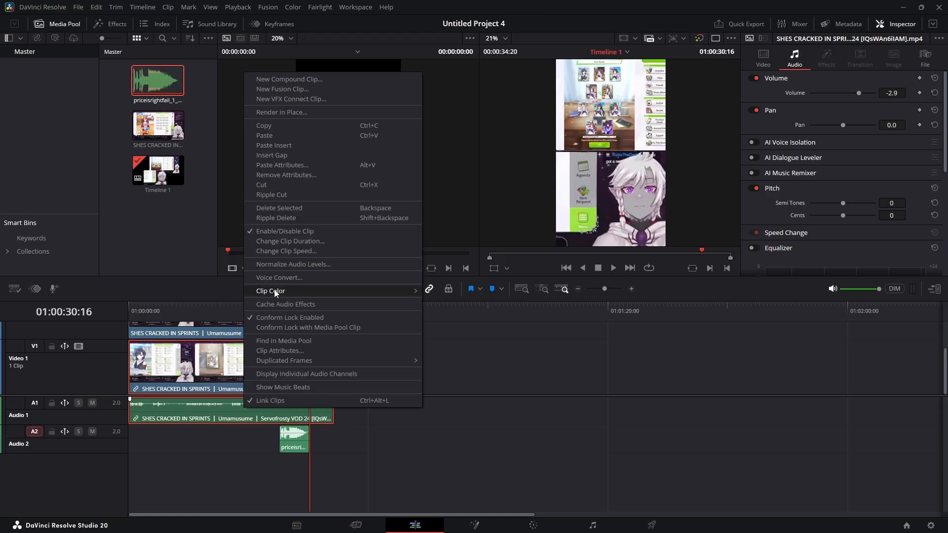
left_click(281, 266)
left_click(274, 345)
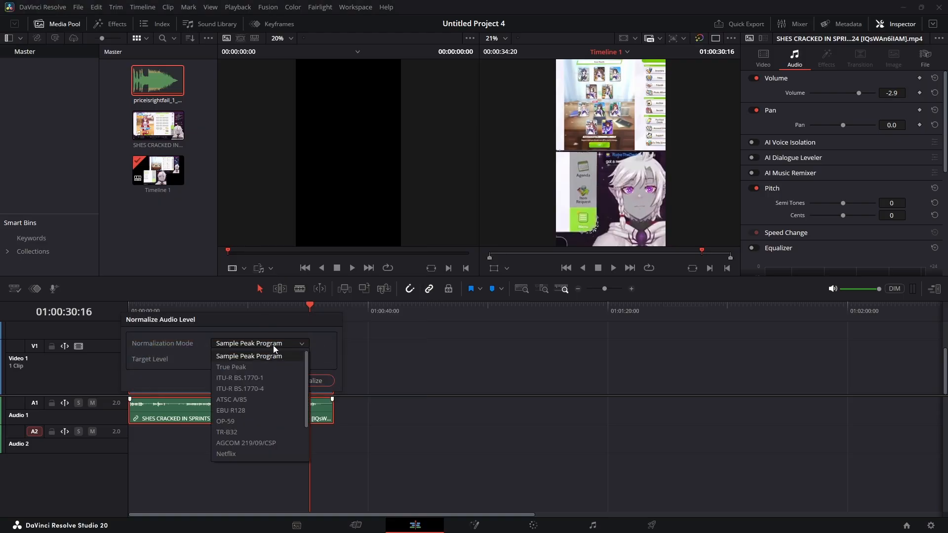
left_click(268, 365)
left_click(310, 381)
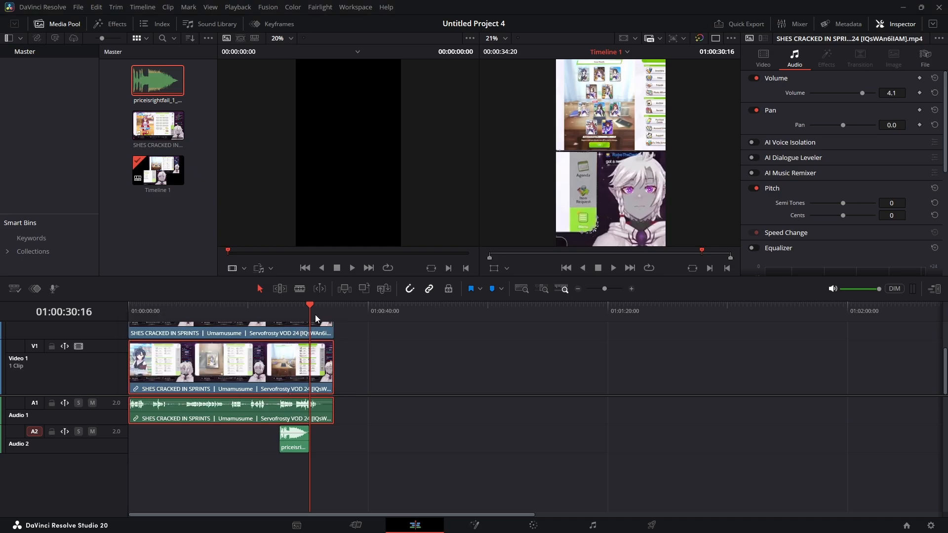
- Lower the sound effect clip's volume to -7.7 and replay the section around it
left_click_drag(315, 315, 258, 316)
key("space")
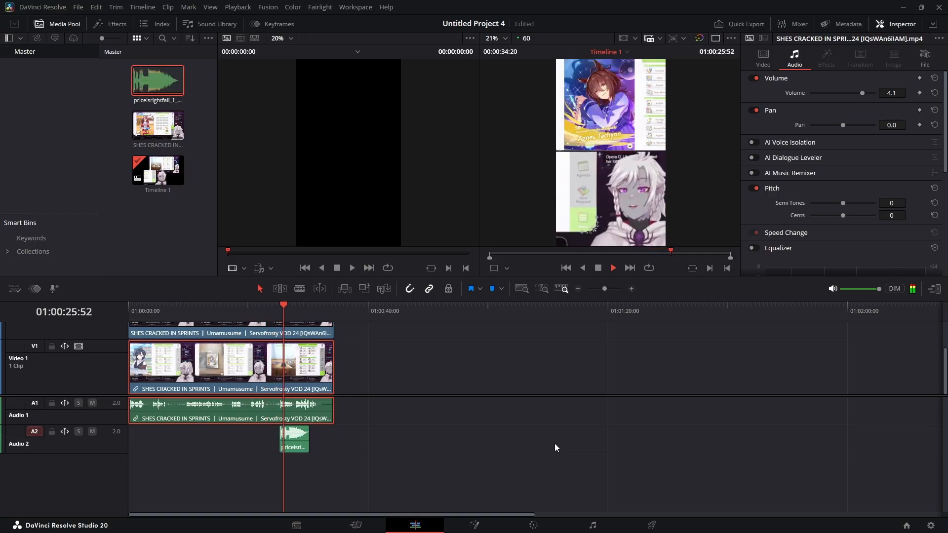
key("space")
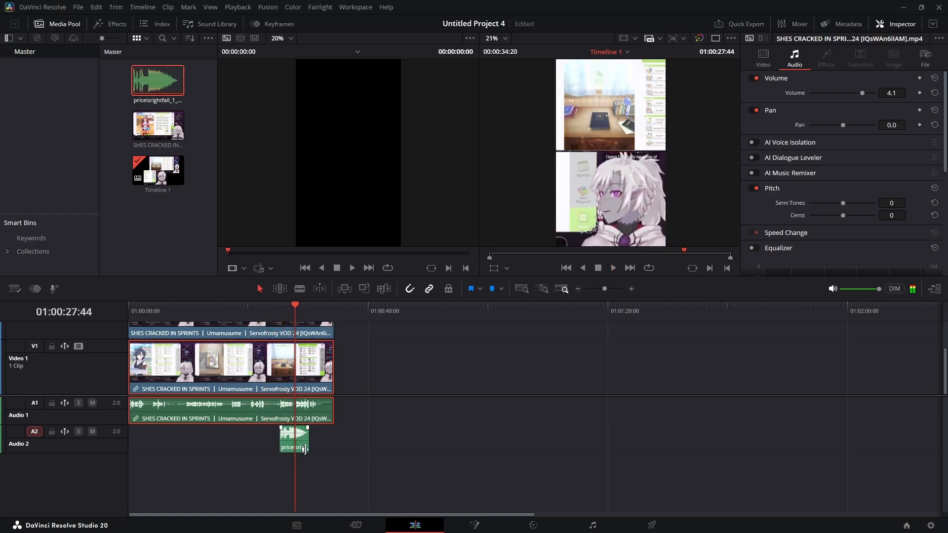
left_click(302, 444)
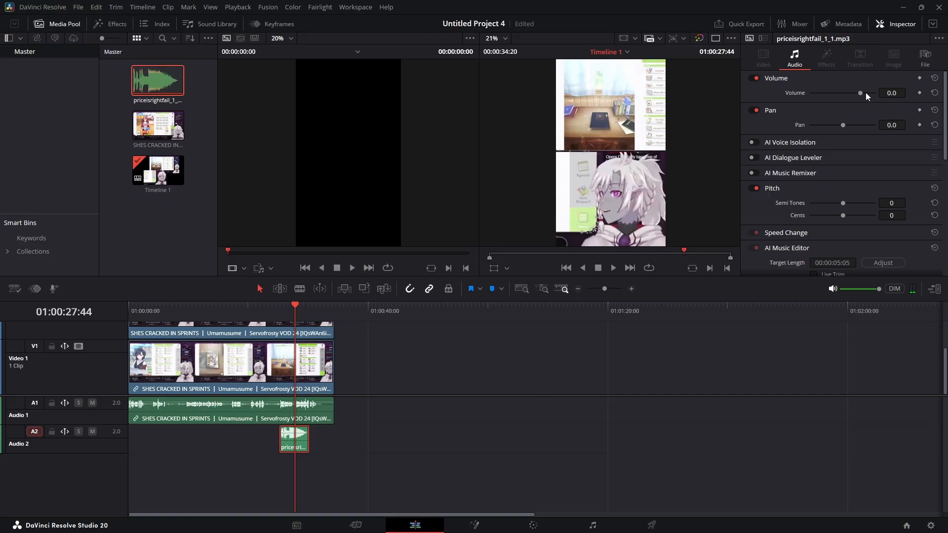
left_click_drag(858, 93, 854, 94)
left_click(283, 313)
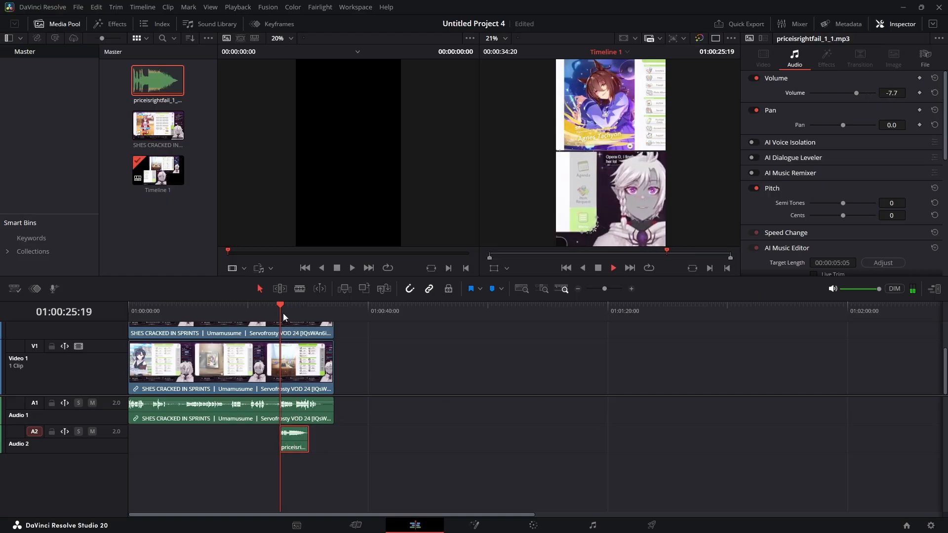
key("space")
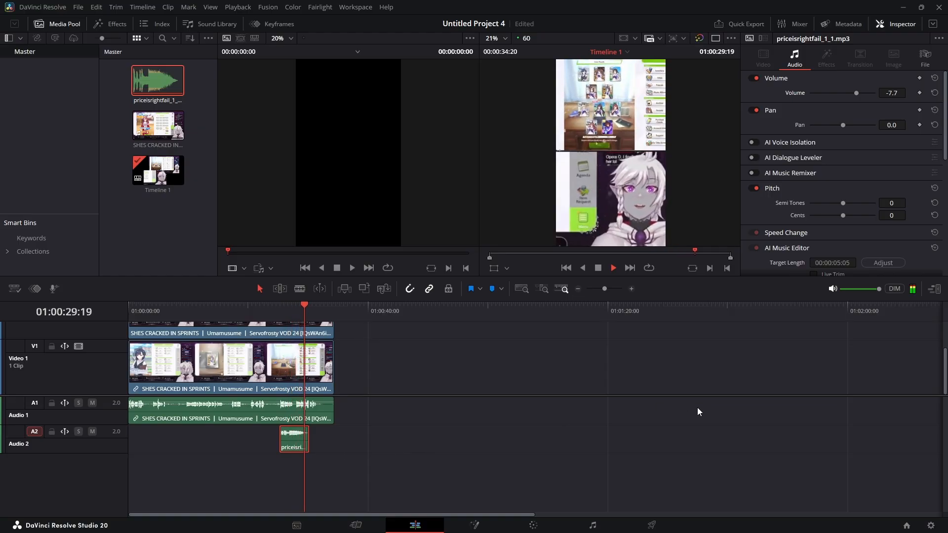
scroll(777, 231, "down", 2)
scroll(777, 227, "down", 5)
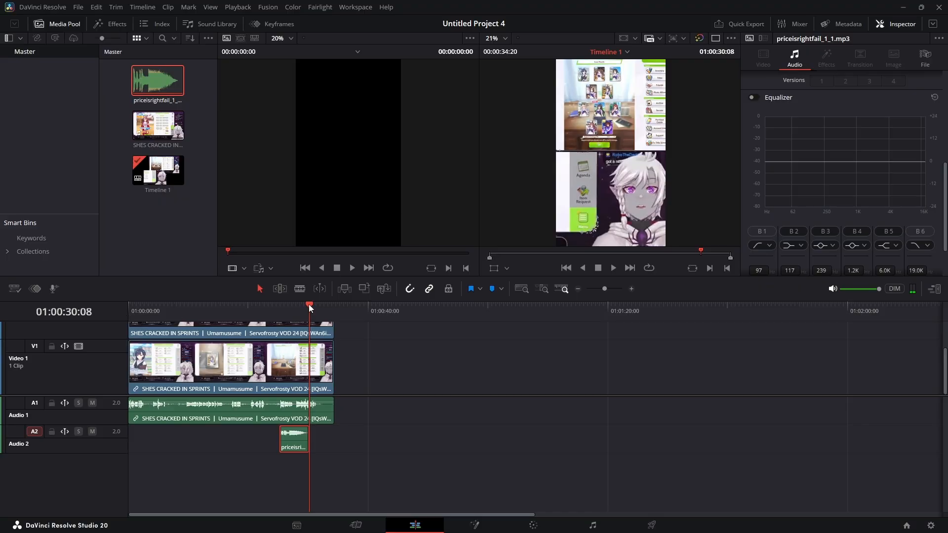
left_click_drag(309, 304, 56, 330)
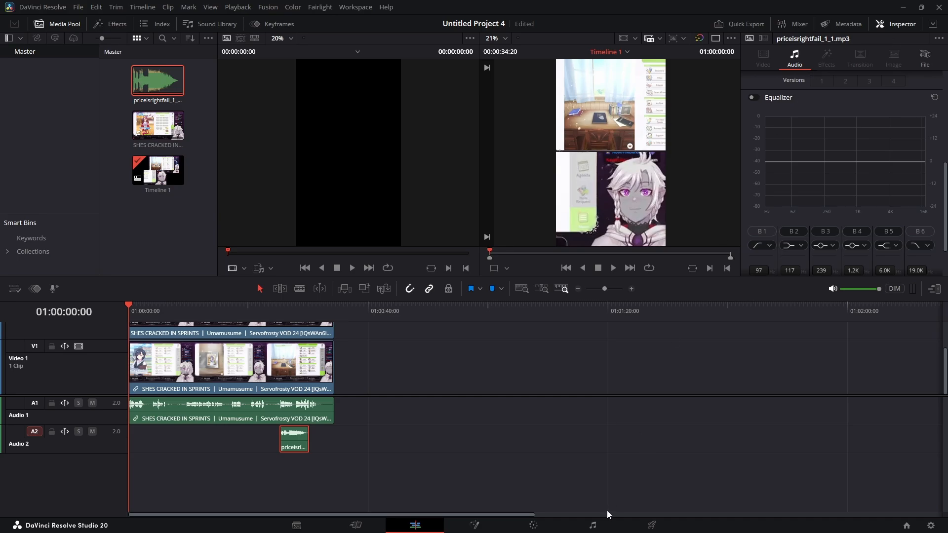
- Open the Deliver page and name the output file ServoDailyPull
left_click(653, 525)
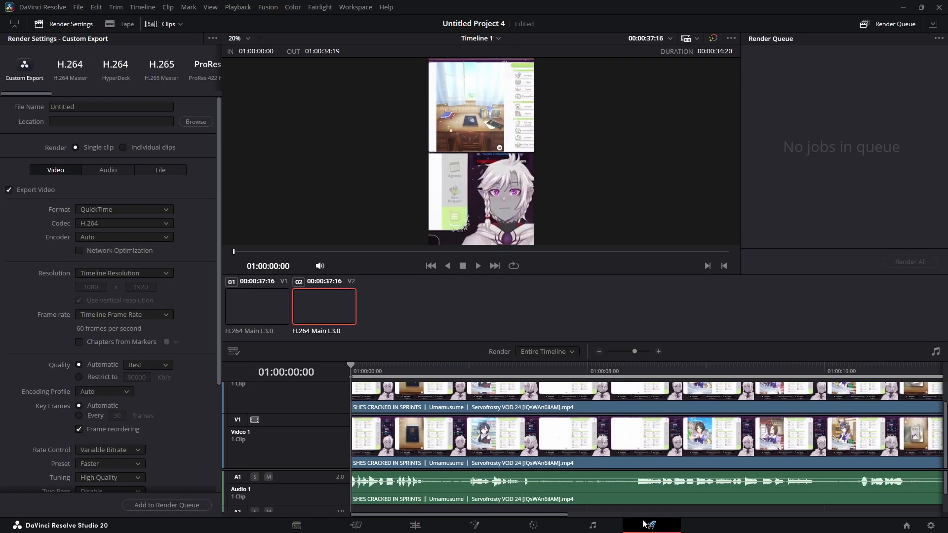
double_click(54, 106)
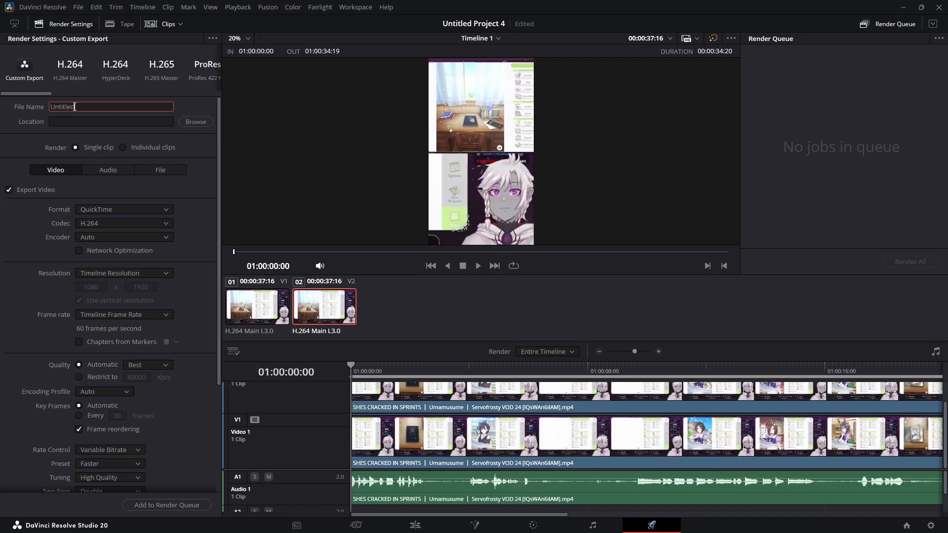
key("BackSpace")
- Set the render location to the FinalClips folder under D:\Videos
left_click(196, 121)
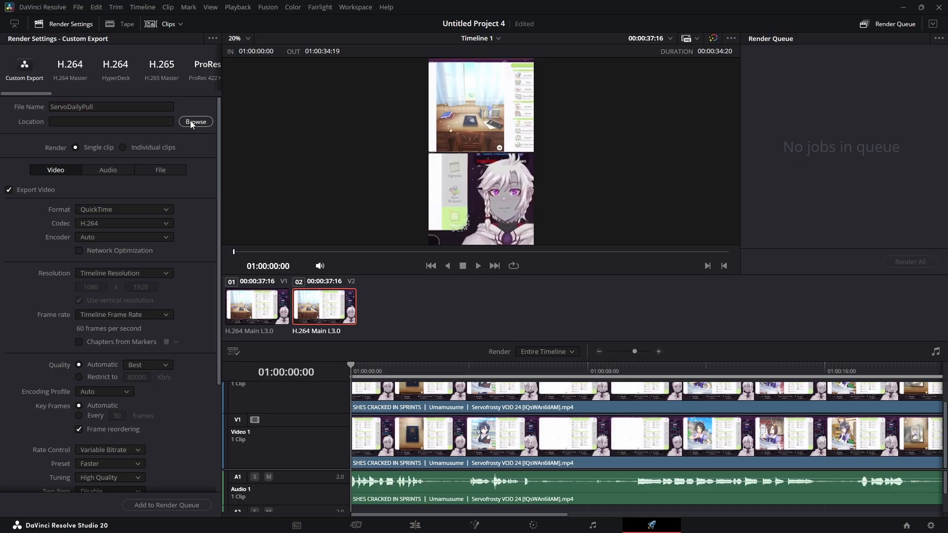
left_click(186, 30)
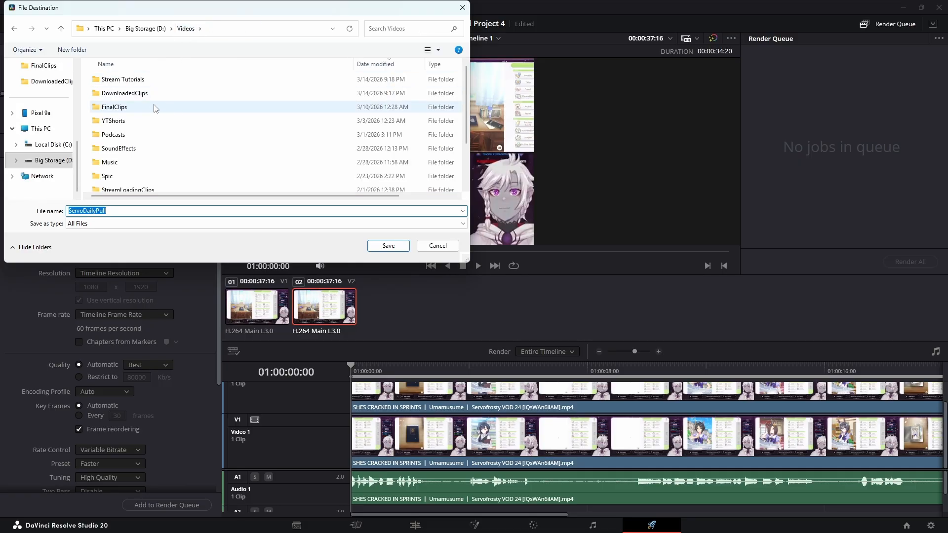
double_click(135, 106)
left_click(383, 249)
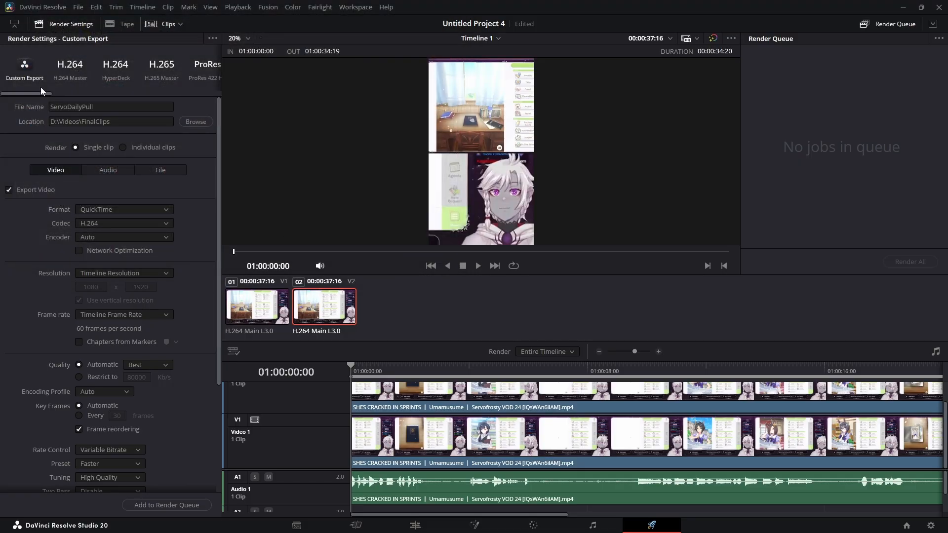
- Choose the YouTube 1080p render preset and add the timeline as a job to the render queue
left_click_drag(45, 93, 79, 93)
left_click(114, 83)
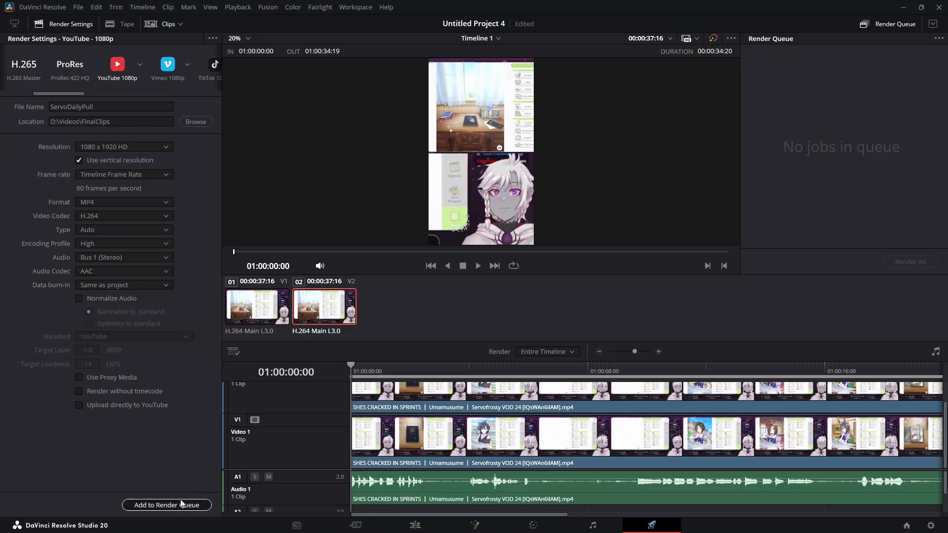
left_click(166, 506)
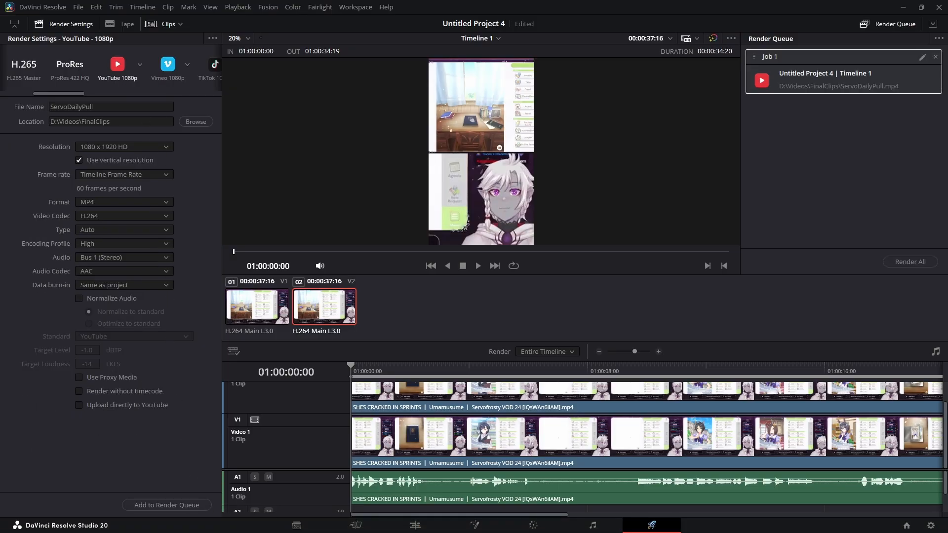
- Render all queued jobs, then minimize DaVinci Resolve
left_click(911, 262)
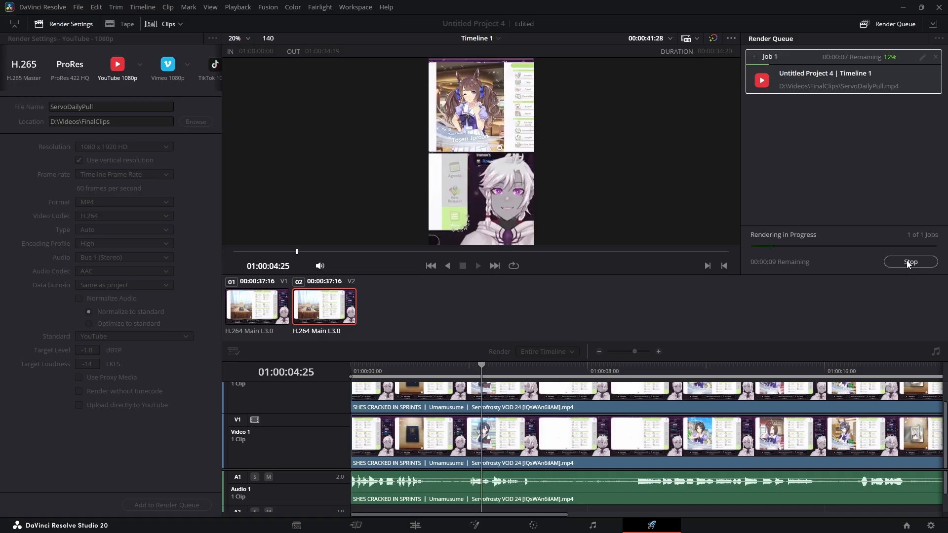
left_click(902, 6)
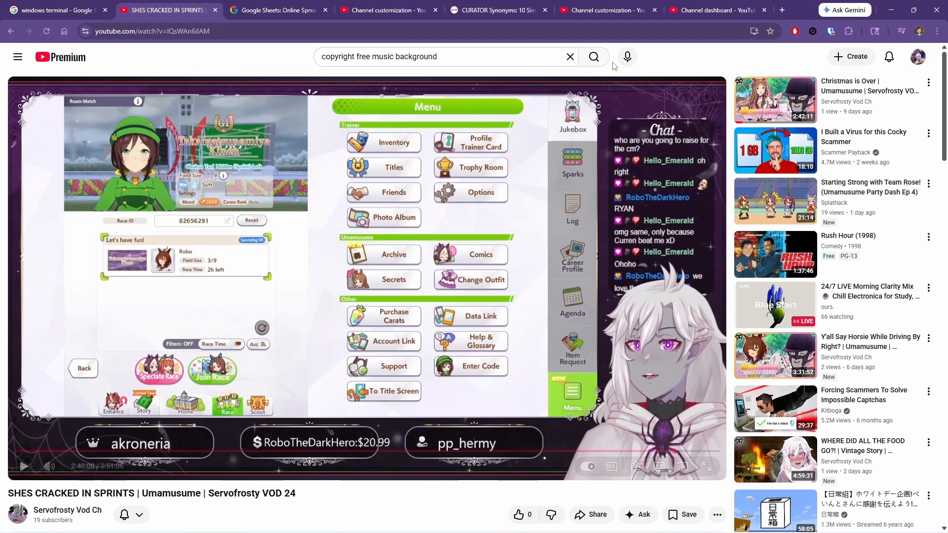
- Switch to the YouTube Studio browser tab, open the channel's Content page and dismiss the Ask Studio tip
left_click(605, 10)
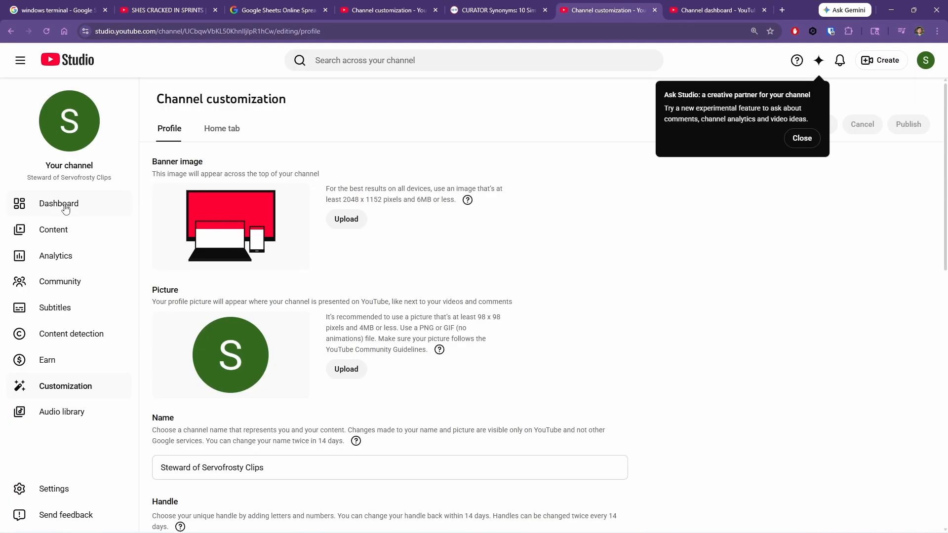
left_click(87, 211)
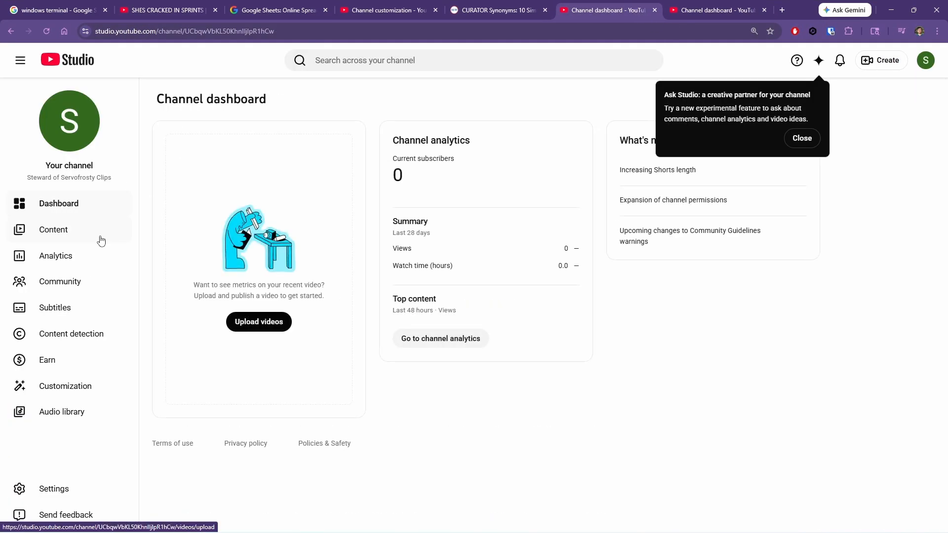
left_click(99, 237)
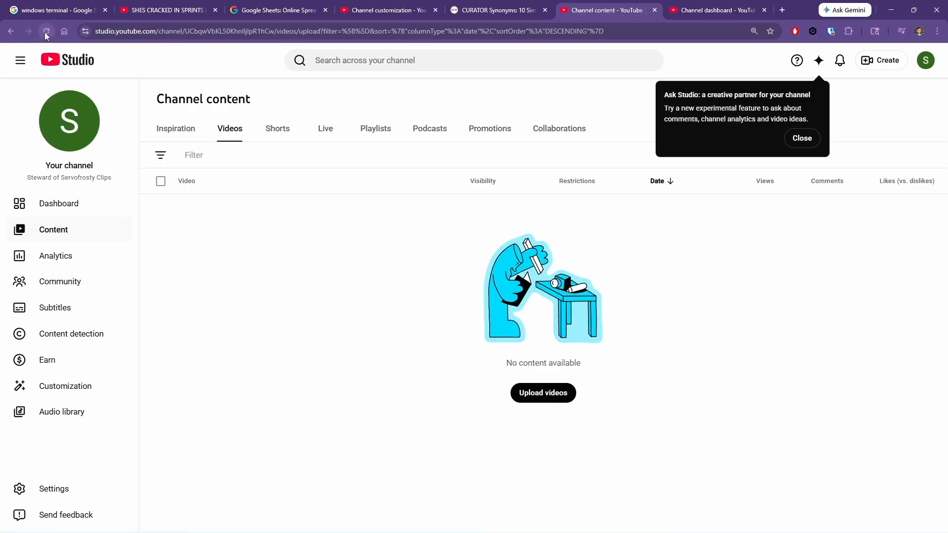
left_click(788, 138)
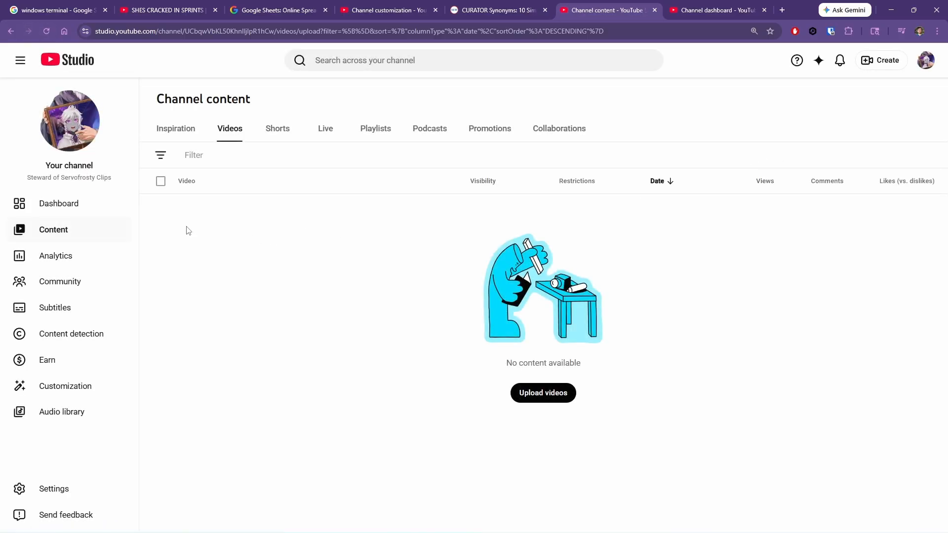
- Start a new video upload and select the rendered ServoDailyPull file, then review the details form
left_click(881, 60)
left_click(881, 84)
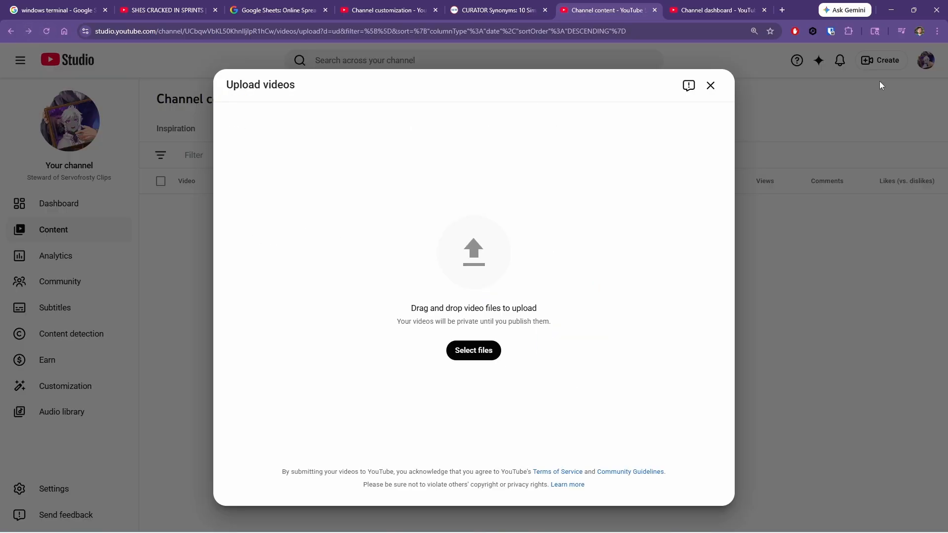
left_click(470, 350)
scroll(17, 277, "down", 2)
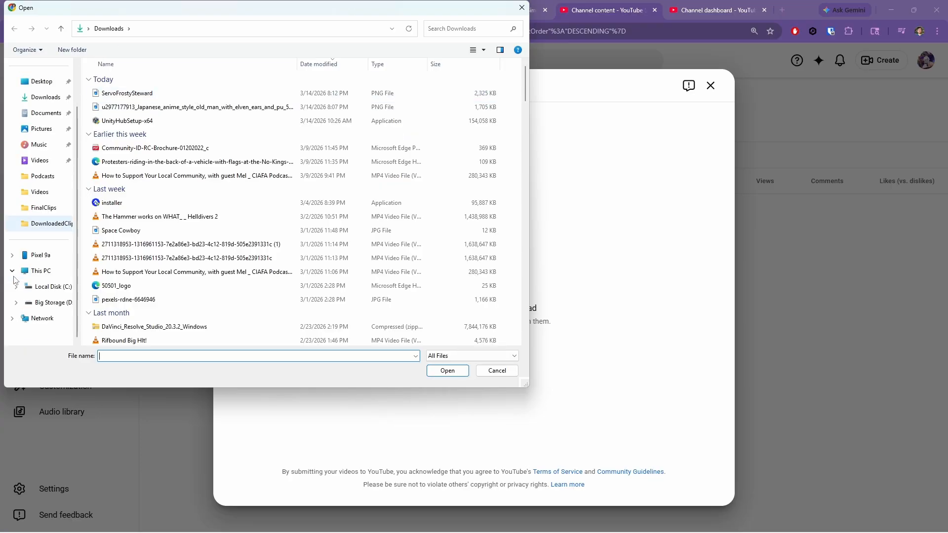
left_click(30, 301)
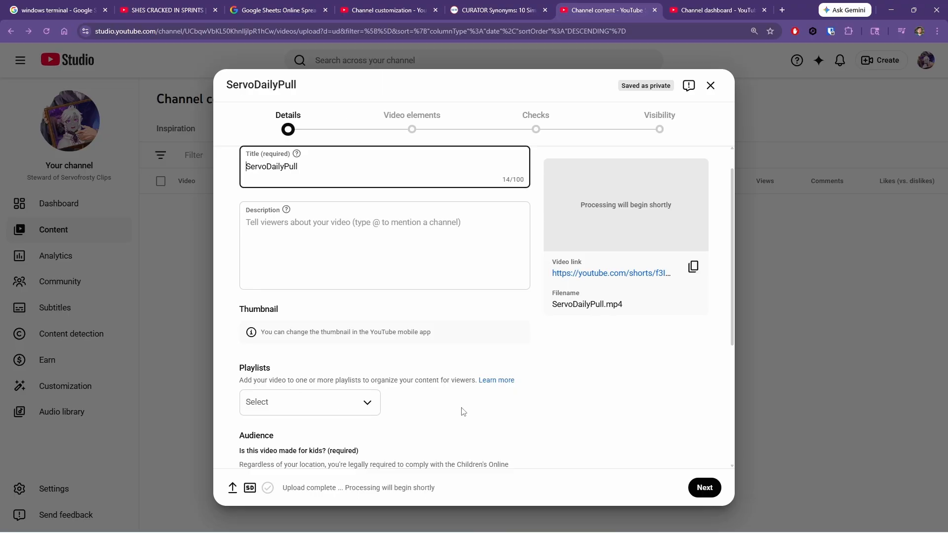
scroll(603, 313, "down", 4)
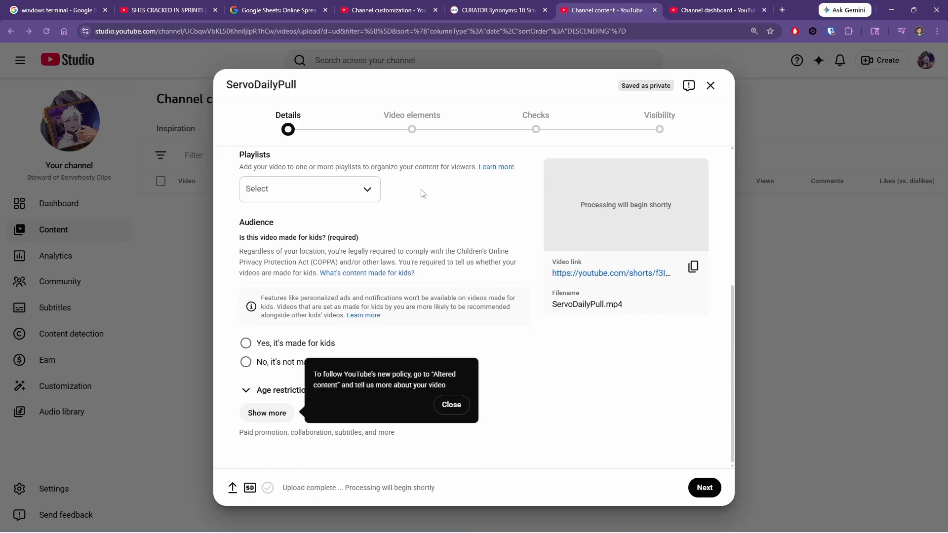
scroll(440, 226, "up", 5)
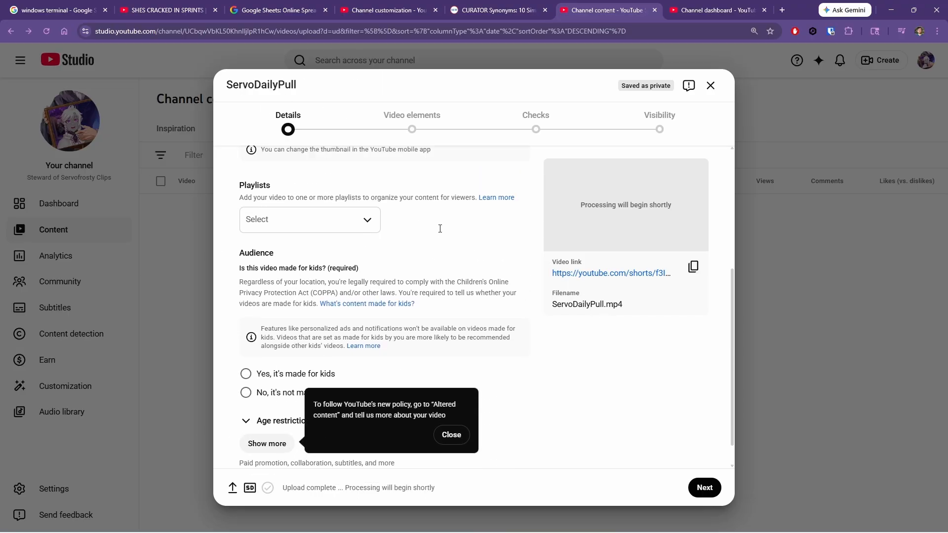